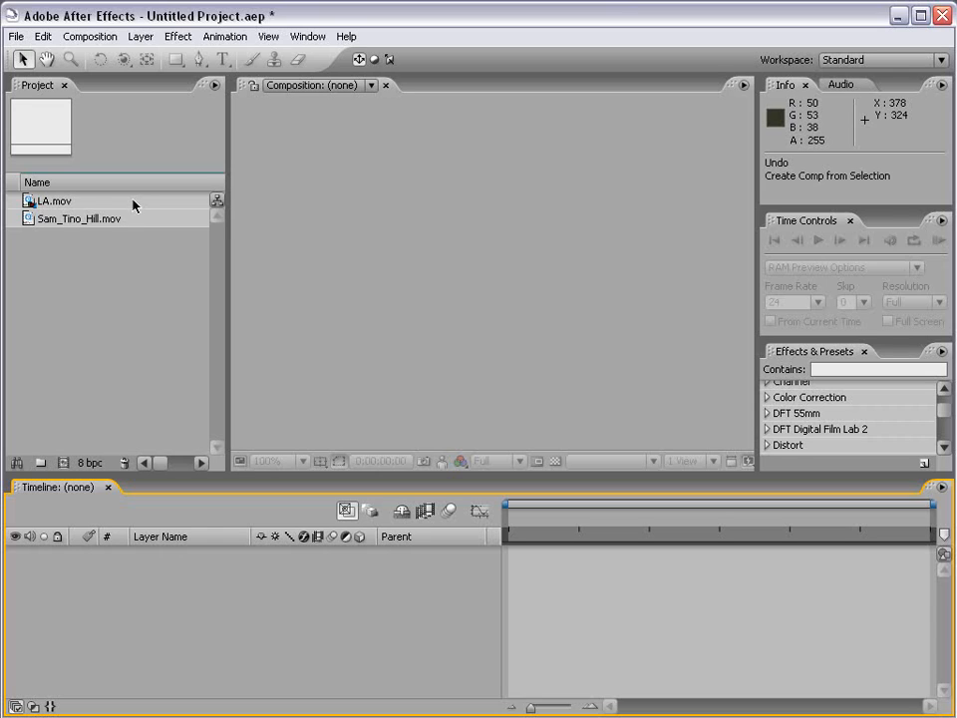
# - Create a new composition from the LA.mov footage
pyautogui.click(48, 203)
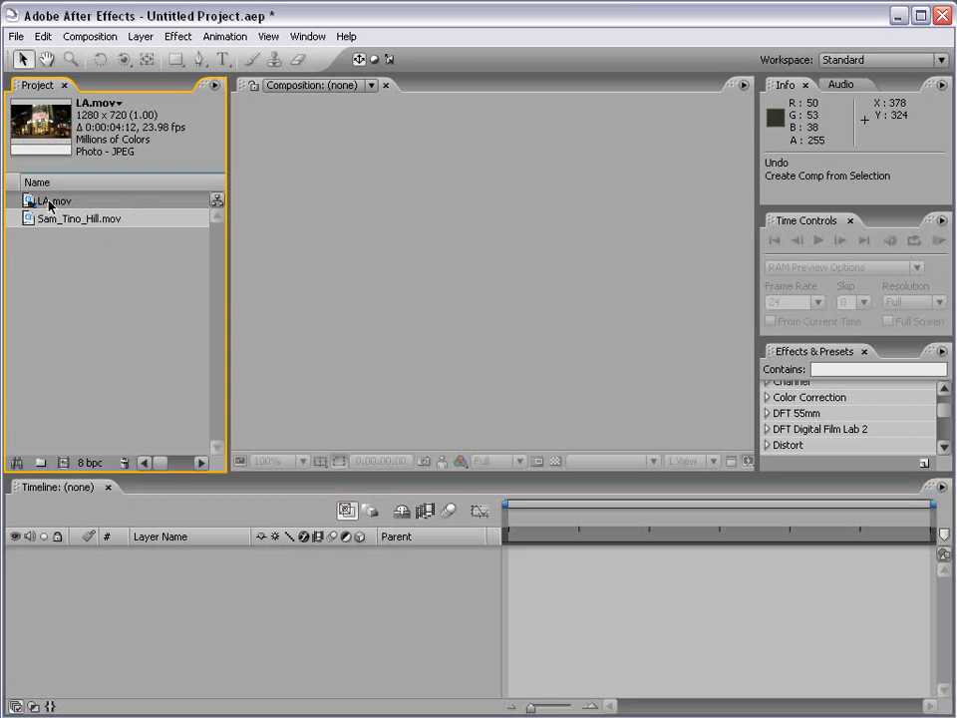
pyautogui.moveTo(30, 204); pyautogui.dragTo(62, 463)
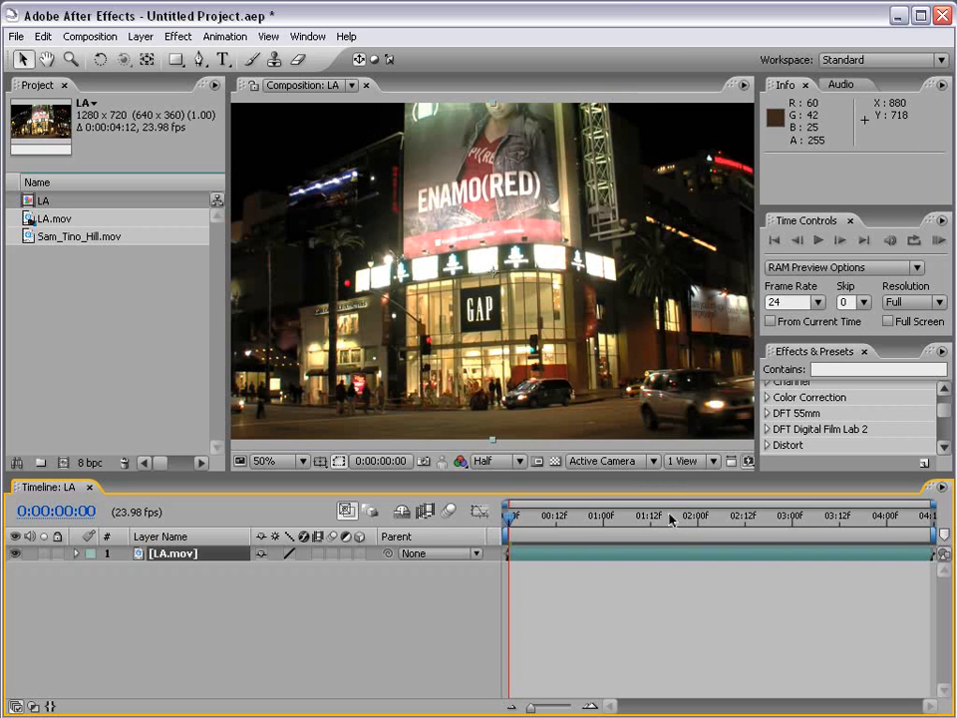
# - Set the LA composition's work area to start at 0:00:01:17 and end at 0:00:04:01
pyautogui.moveTo(671, 517); pyautogui.dragTo(702, 517)
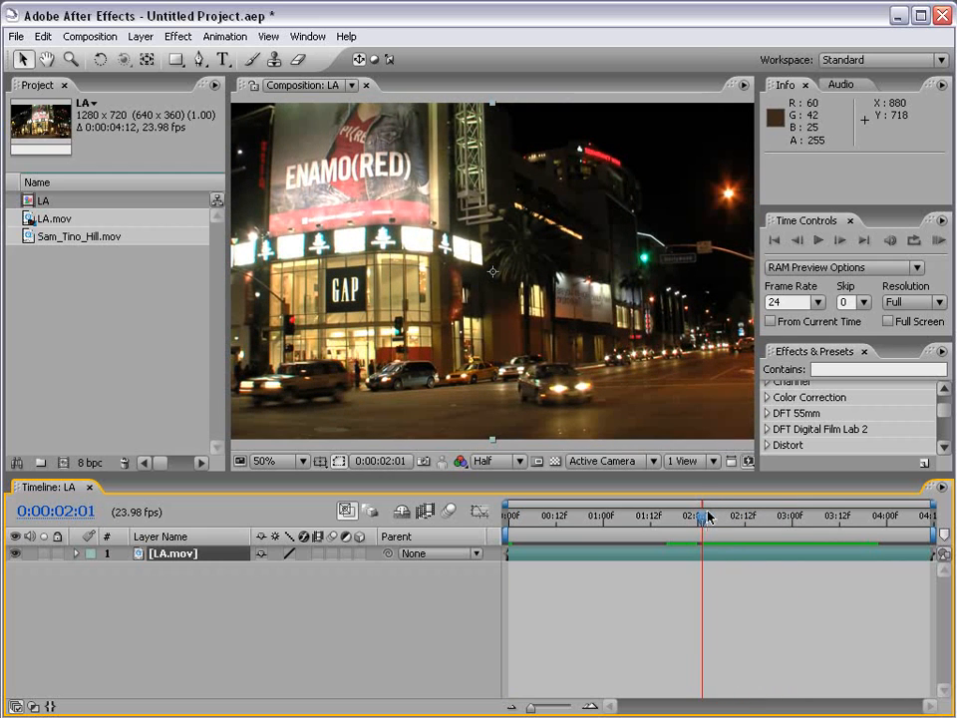
pyautogui.moveTo(702, 518); pyautogui.dragTo(668, 520)
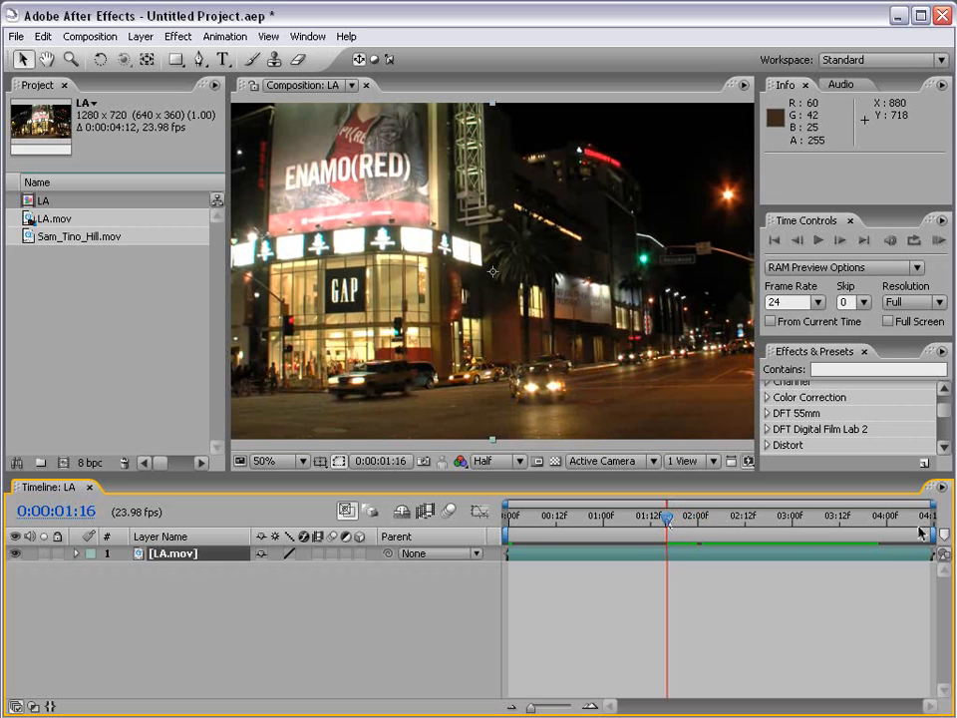
pyautogui.click(888, 523)
pyautogui.moveTo(888, 523); pyautogui.dragTo(671, 528)
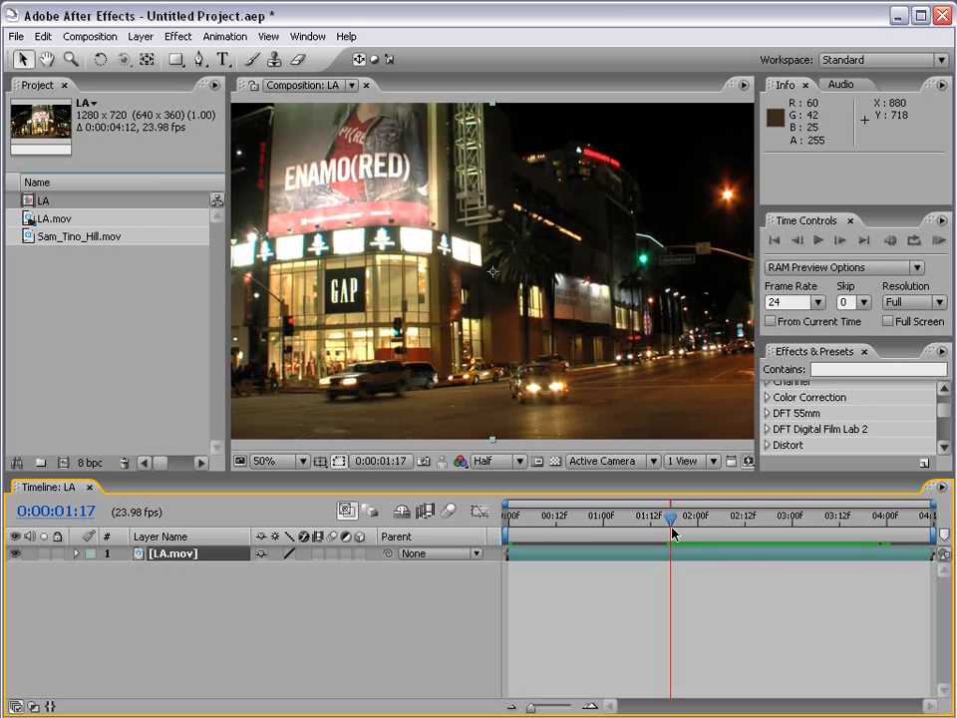
pyautogui.press('b')
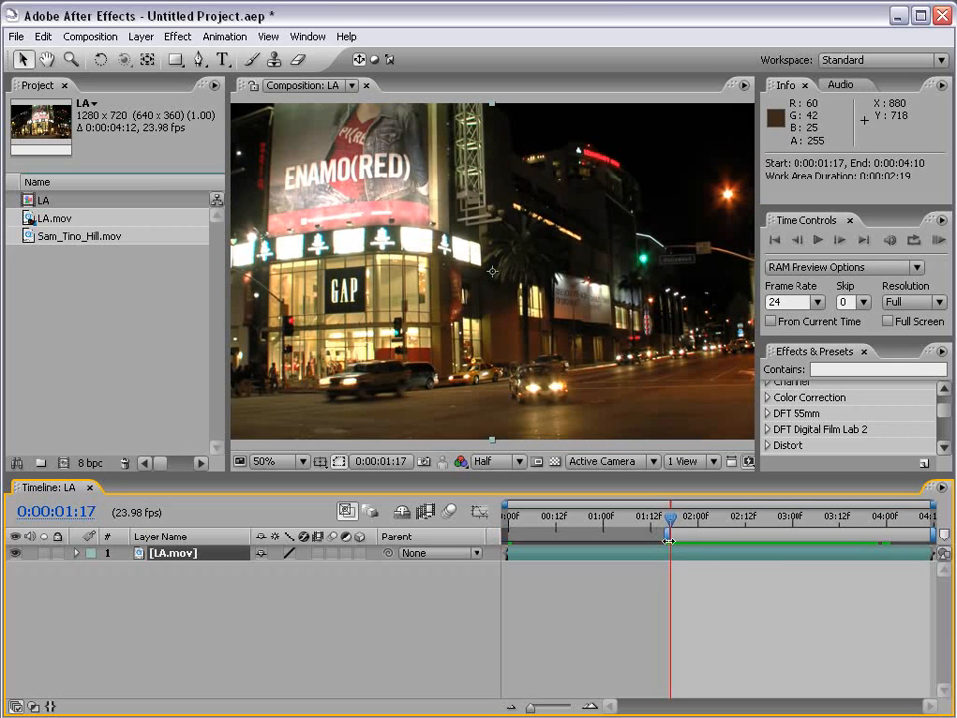
pyautogui.moveTo(666, 535)
pyautogui.mouseDown()
pyautogui.moveTo(523, 536)
pyautogui.moveTo(627, 538)
pyautogui.moveTo(671, 553)
pyautogui.mouseUp()
pyautogui.click(823, 539)
pyautogui.moveTo(824, 538); pyautogui.dragTo(886, 538)
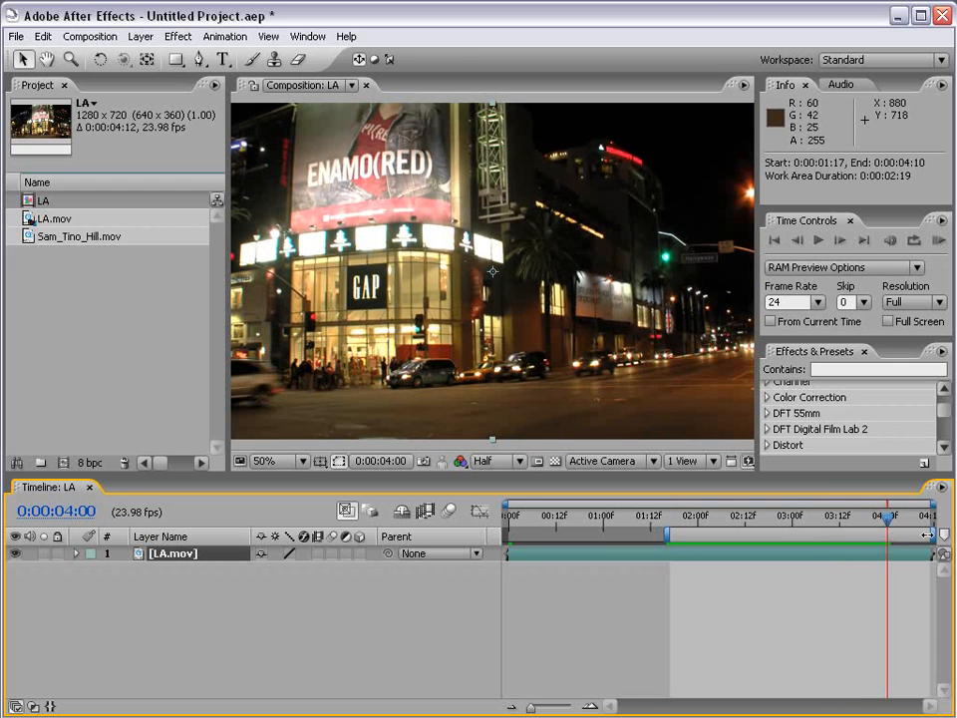
pyautogui.moveTo(927, 535); pyautogui.dragTo(895, 539)
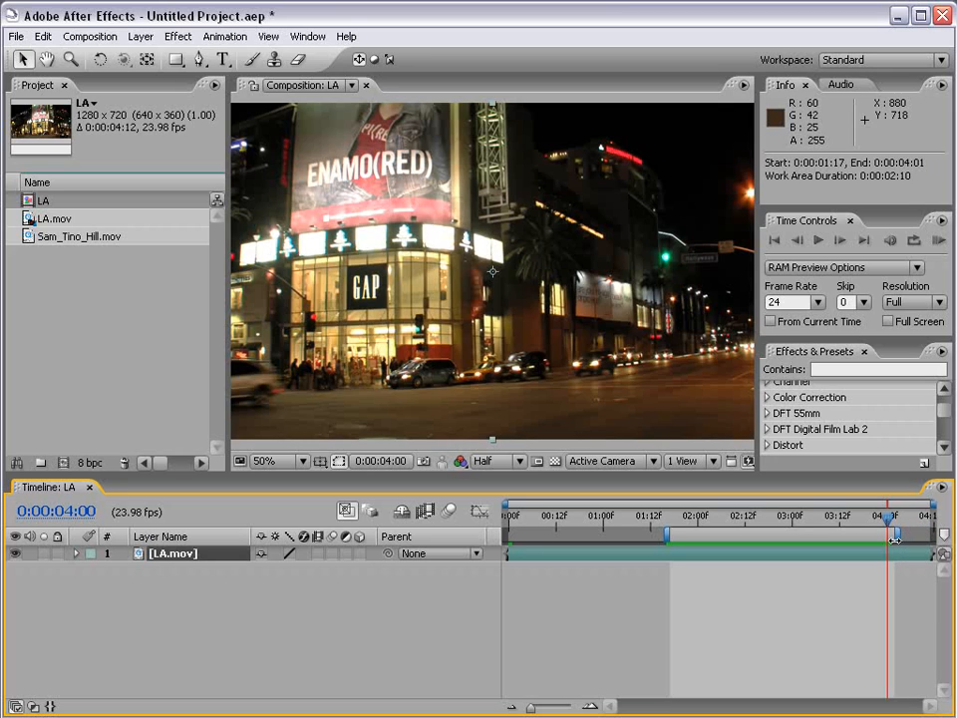
# - Trim the LA composition to its work area and return the current time to the first frame
pyautogui.rightClick(695, 535)
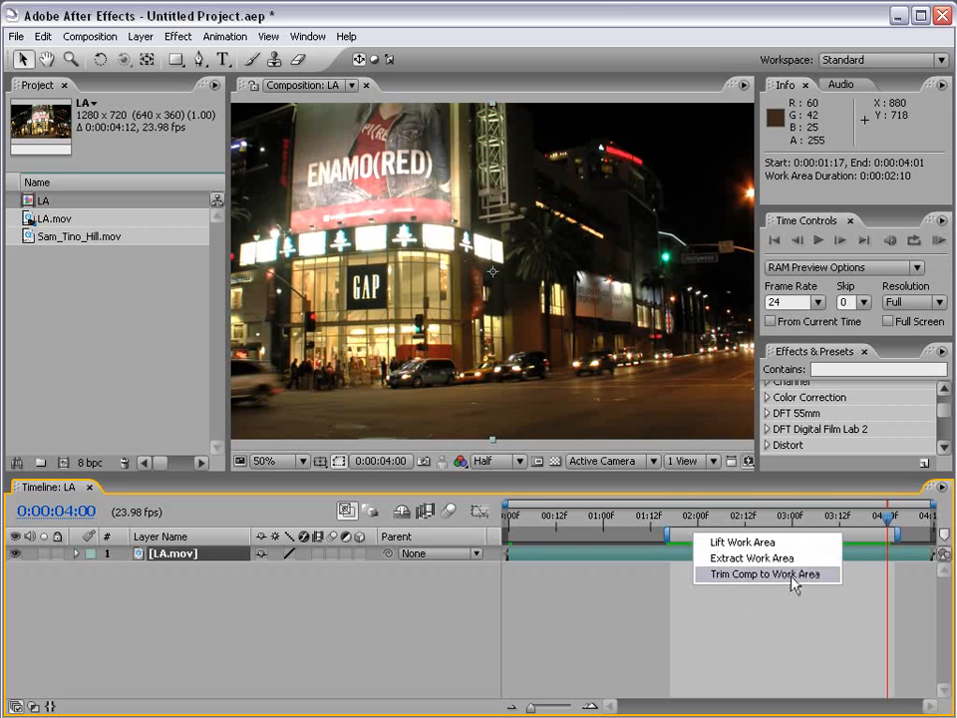
pyautogui.click(818, 574)
pyautogui.click(509, 518)
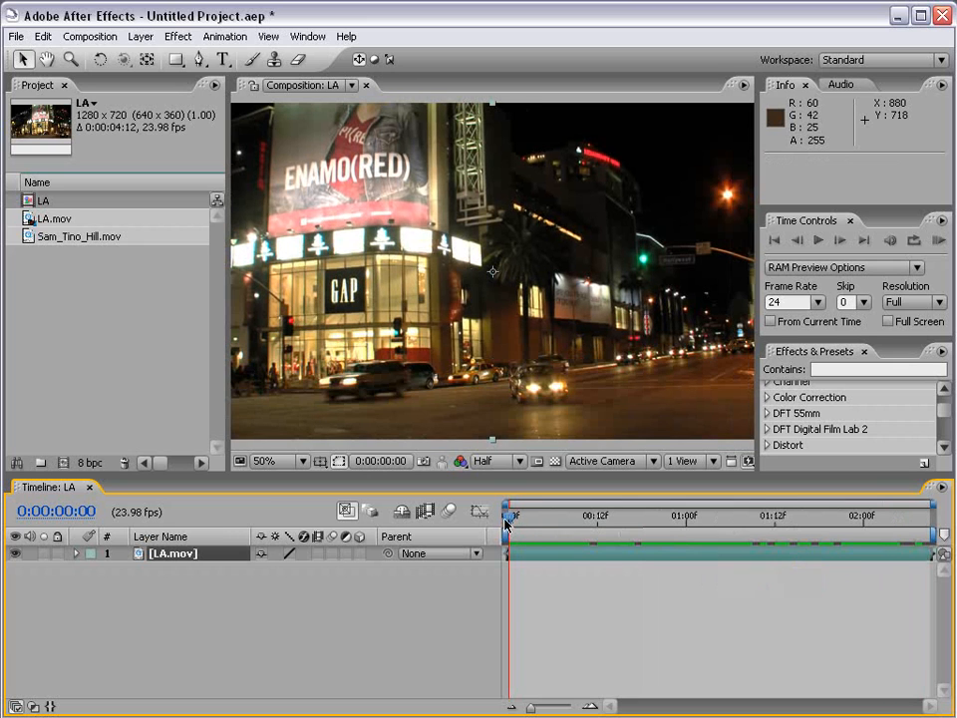
pyautogui.moveTo(510, 528); pyautogui.dragTo(500, 552)
# - Open the LA.mov layer in its own Layer viewer and compare it with the composition view
pyautogui.doubleClick(524, 556)
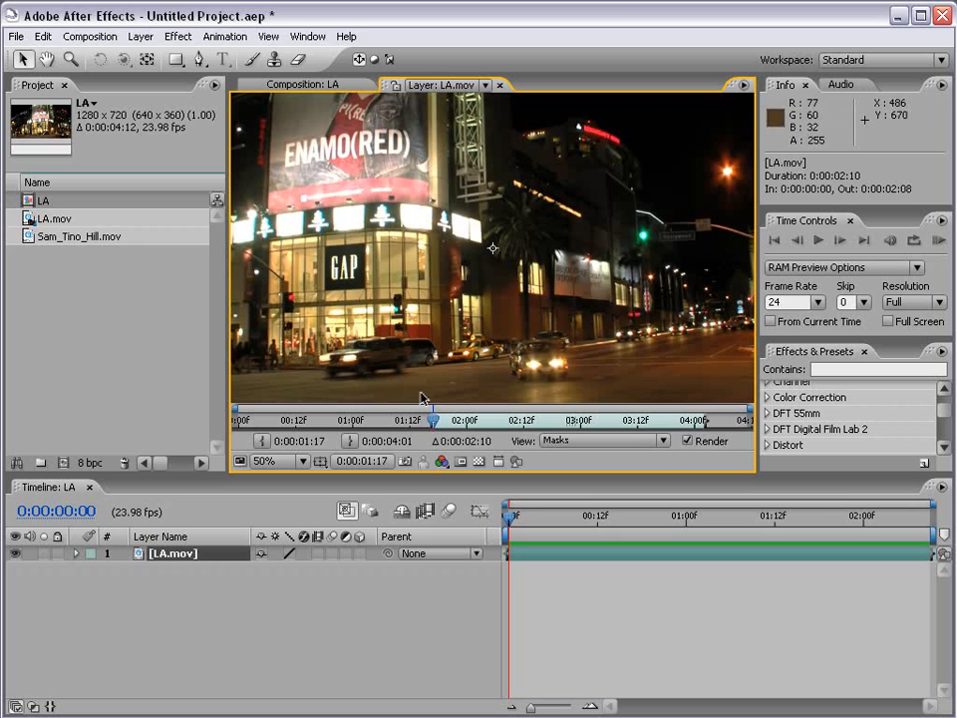
pyautogui.click(295, 87)
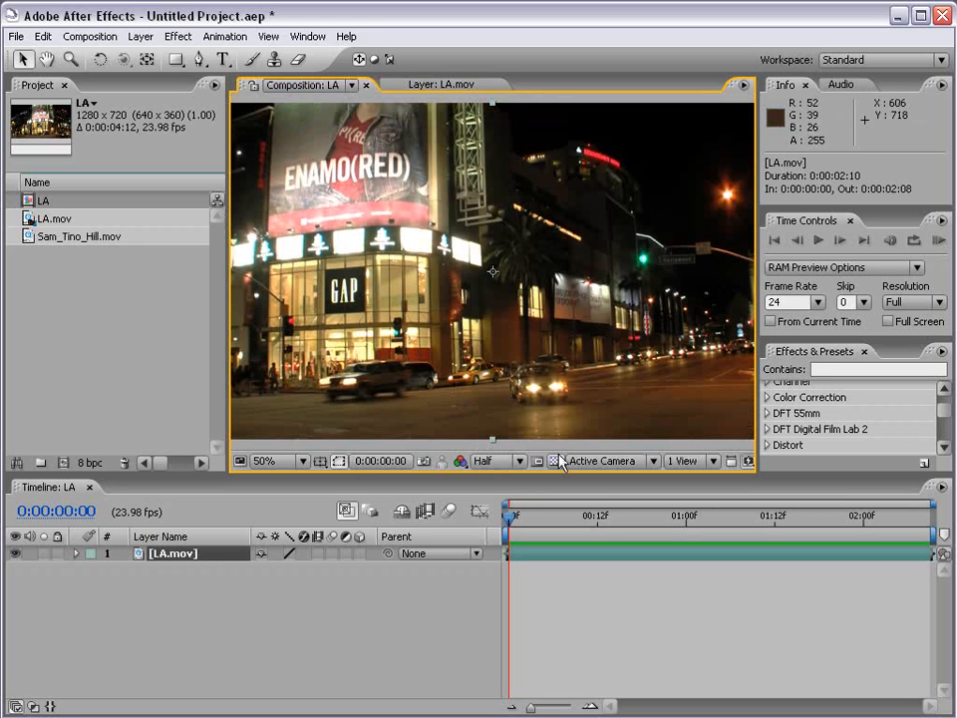
pyautogui.click(436, 86)
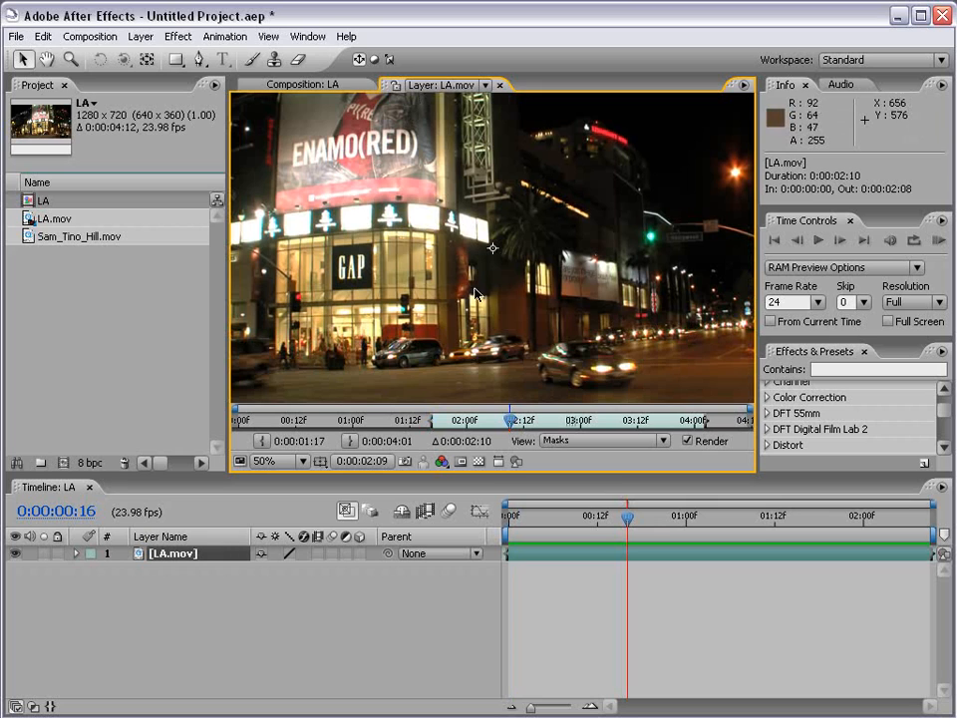
pyautogui.click(299, 84)
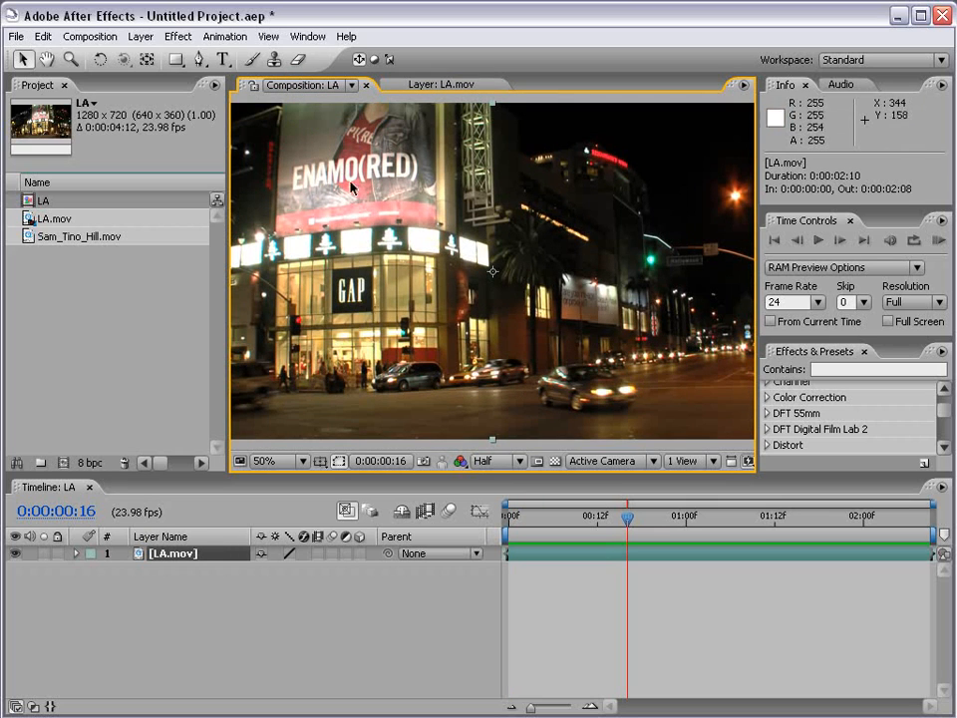
pyautogui.doubleClick(531, 555)
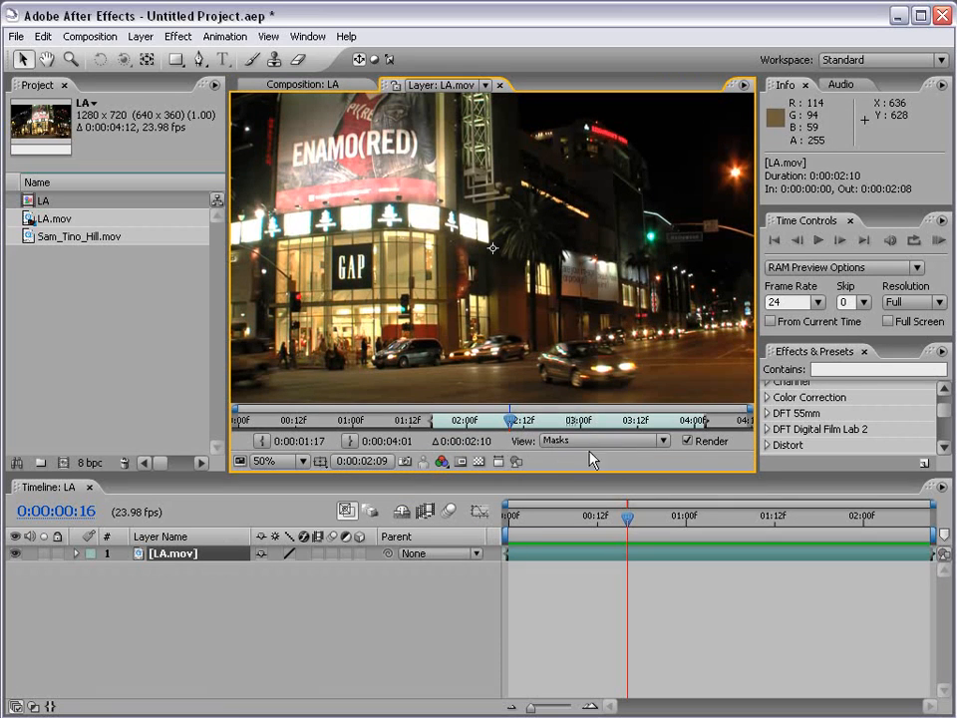
# - Show the Tracker Controls and narrow the Project panel to give the layer view more room
pyautogui.click(306, 36)
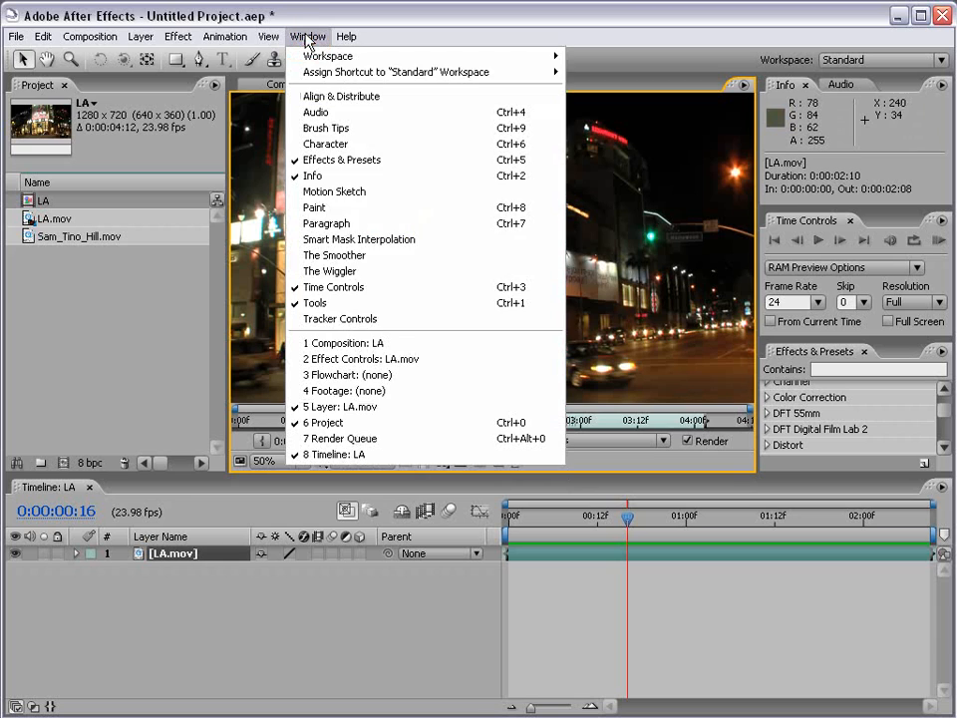
pyautogui.click(393, 319)
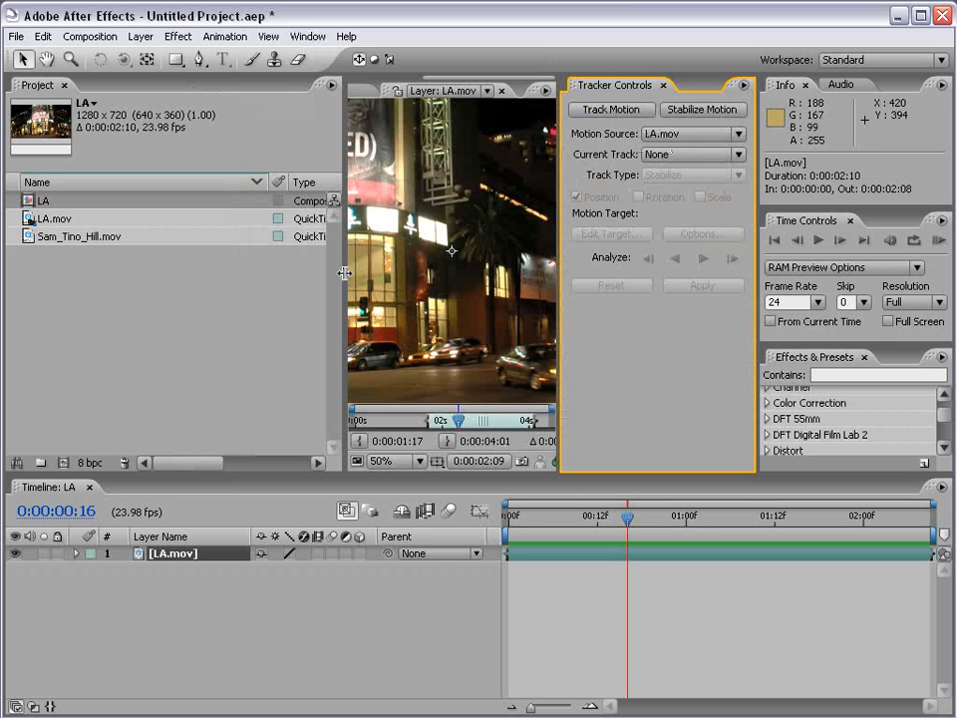
pyautogui.moveTo(344, 269); pyautogui.dragTo(96, 267)
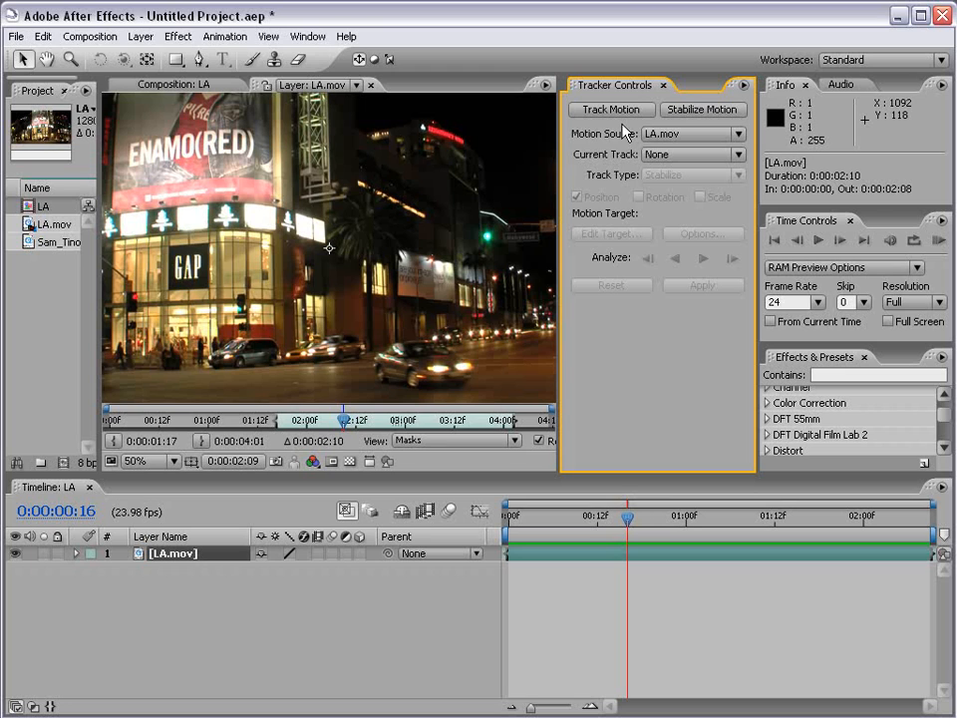
# - Inspect the LA.mov layer view enlarged and add a Stabilize Motion tracker to the layer at 0:00:00:19
pyautogui.press('`')
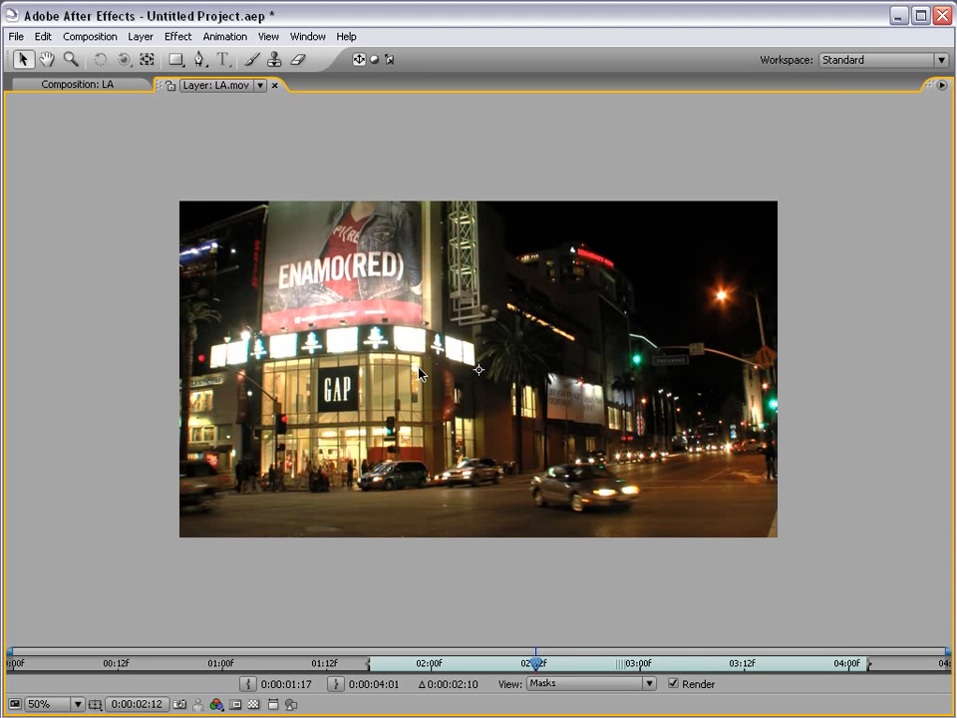
pyautogui.press('`')
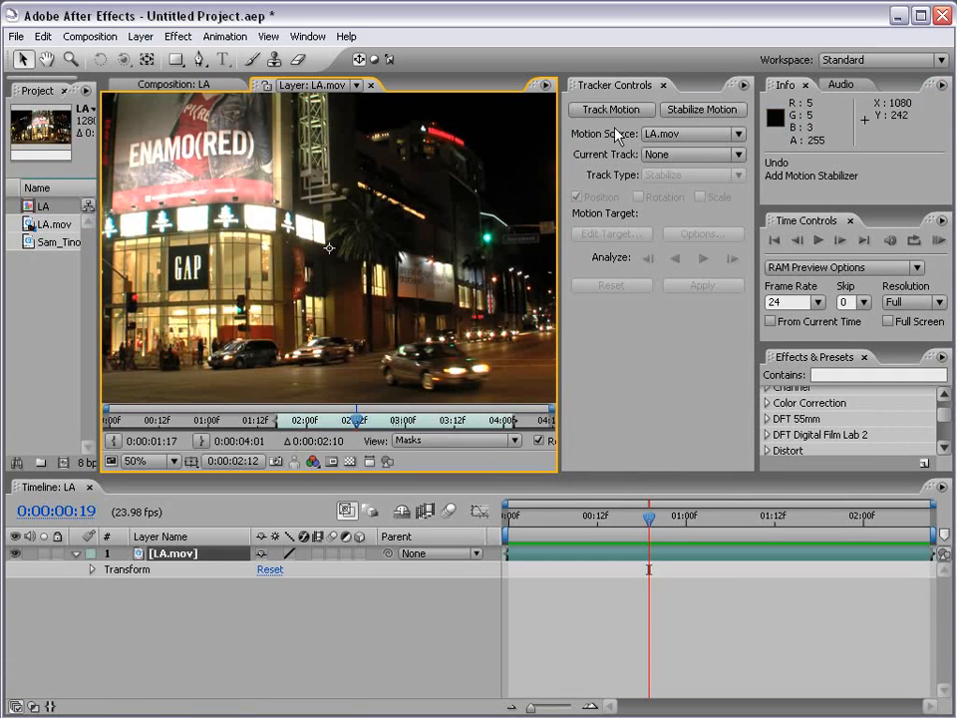
pyautogui.click(705, 112)
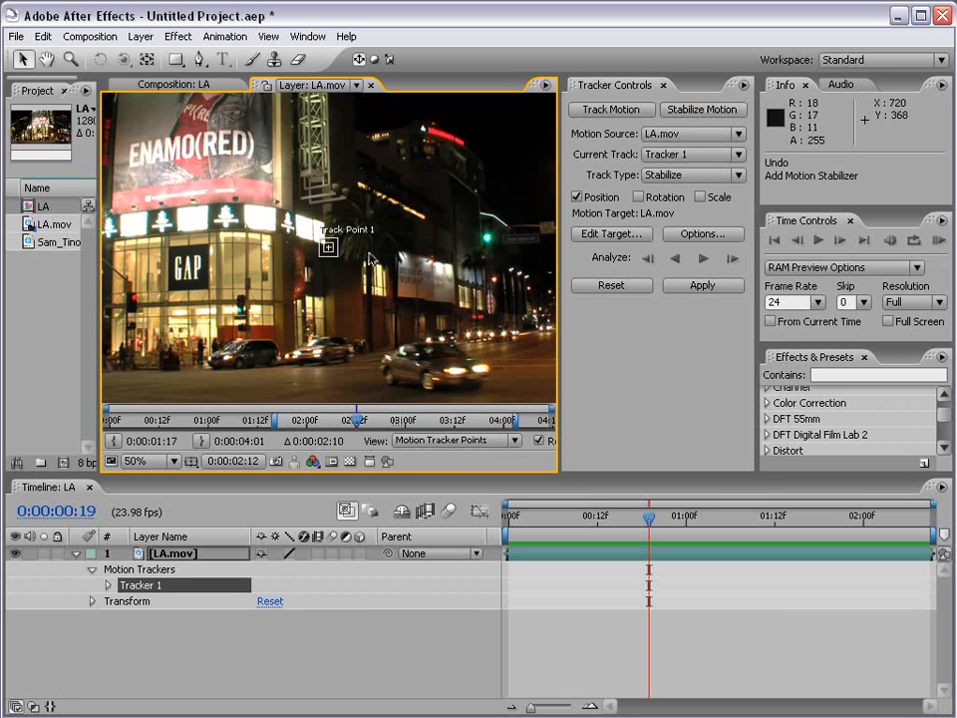
# - Move Track Point 1 onto the dark area below the illuminated sign
pyautogui.press('.')
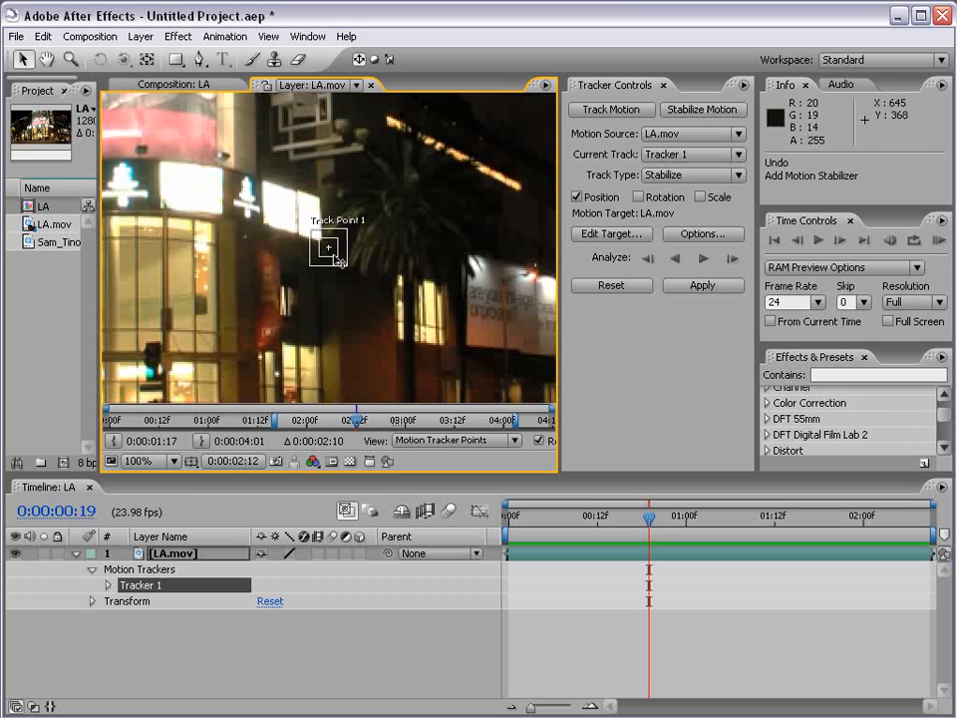
pyautogui.press('.')
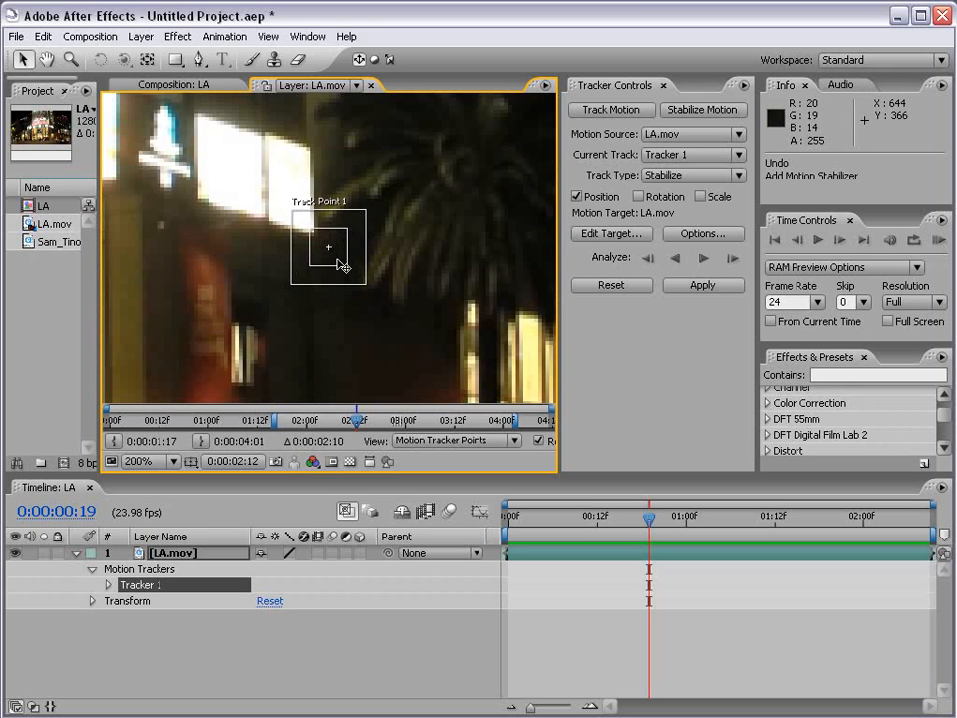
pyautogui.moveTo(339, 264); pyautogui.dragTo(325, 305)
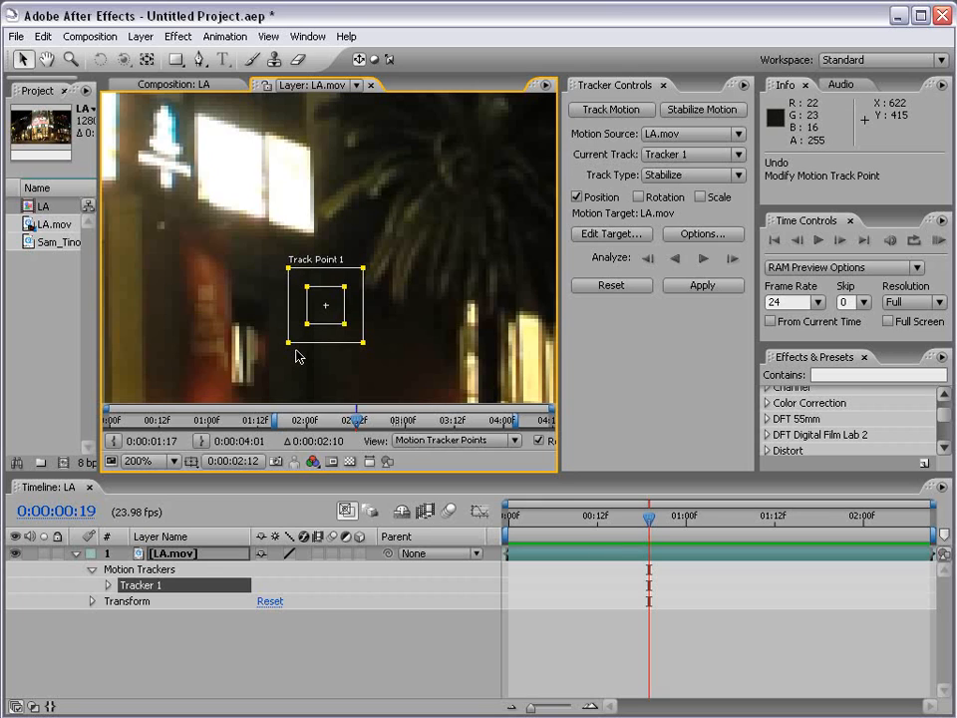
# - Resize Track Point 1's search region to about three times the width of its feature region
pyautogui.moveTo(363, 342); pyautogui.dragTo(387, 359)
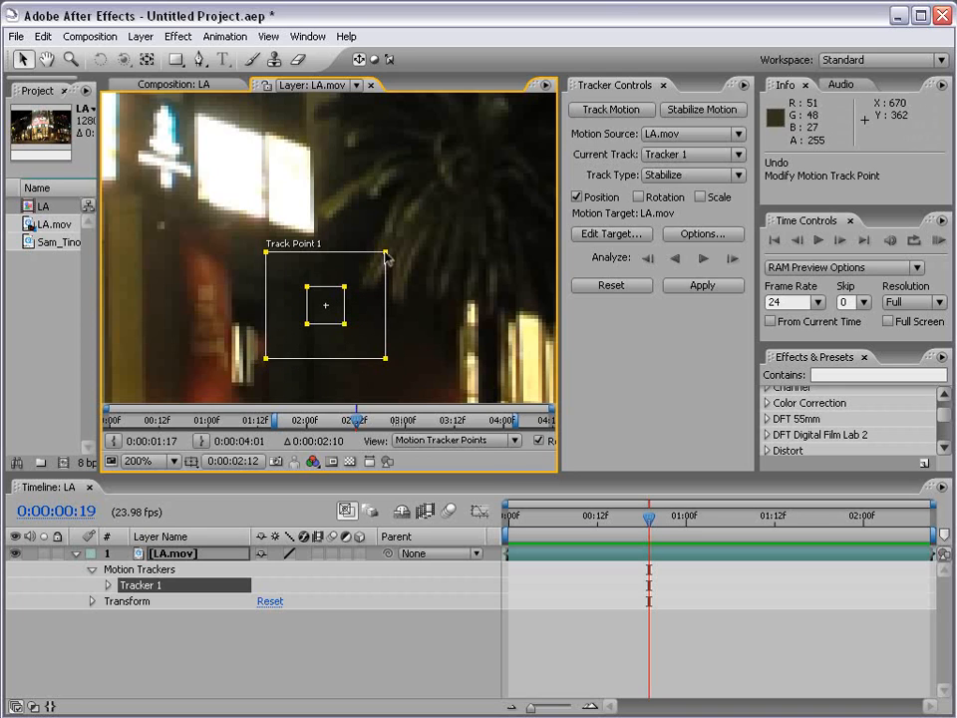
pyautogui.moveTo(386, 254); pyautogui.dragTo(440, 212)
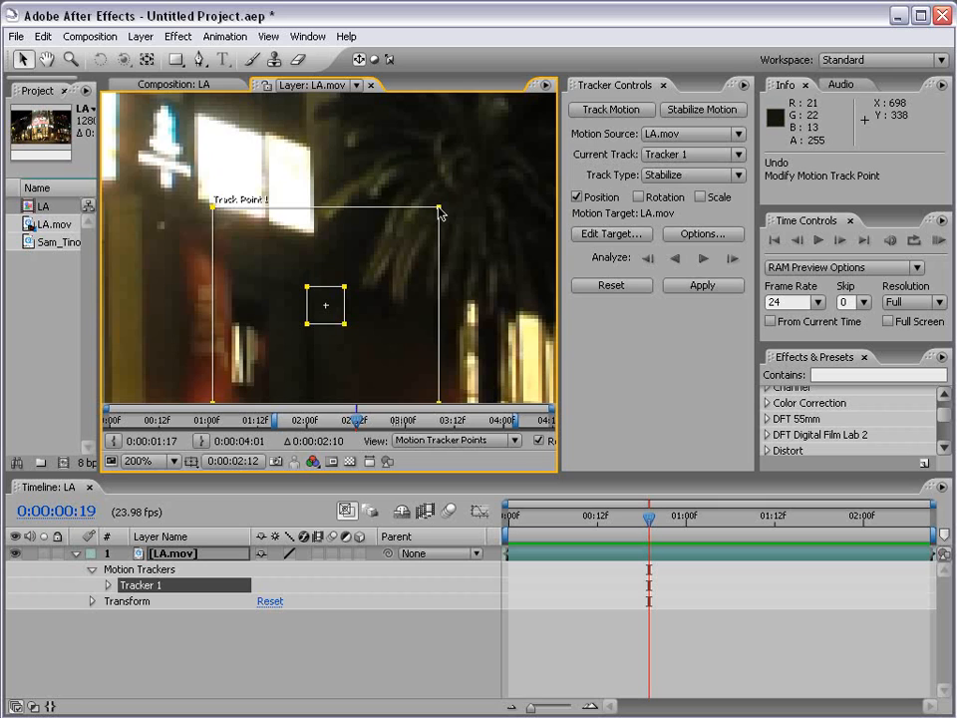
pyautogui.moveTo(440, 212); pyautogui.dragTo(382, 250)
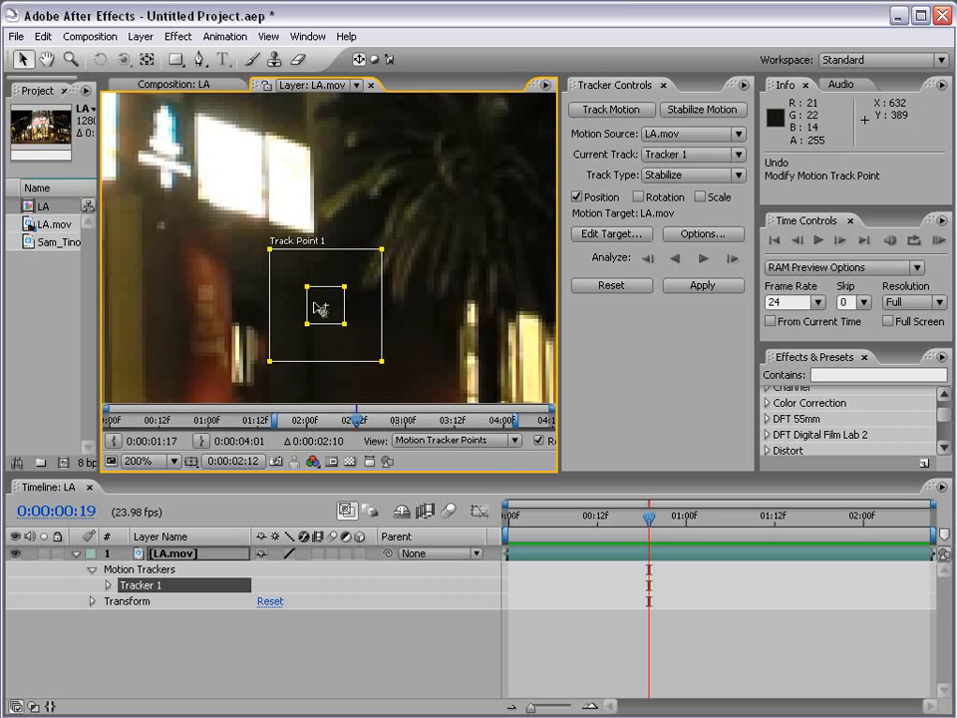
# - Place Track Point 1 on the lower-right corner of the bright sign panel beside the palm tree
pyautogui.moveTo(336, 318); pyautogui.dragTo(324, 250)
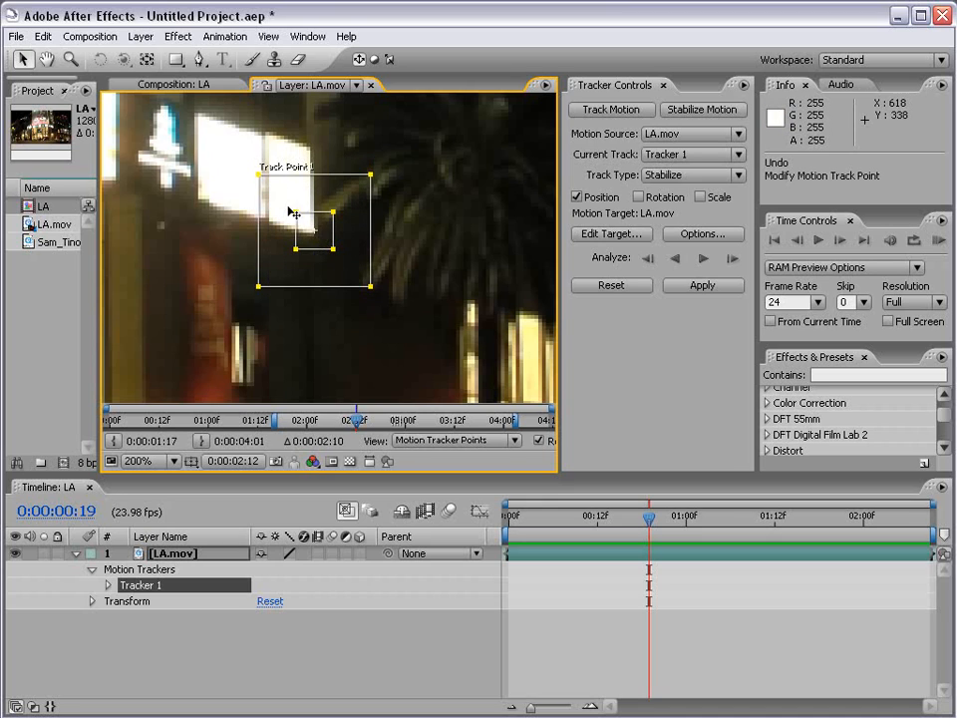
pyautogui.scroll(1, 331, 245)
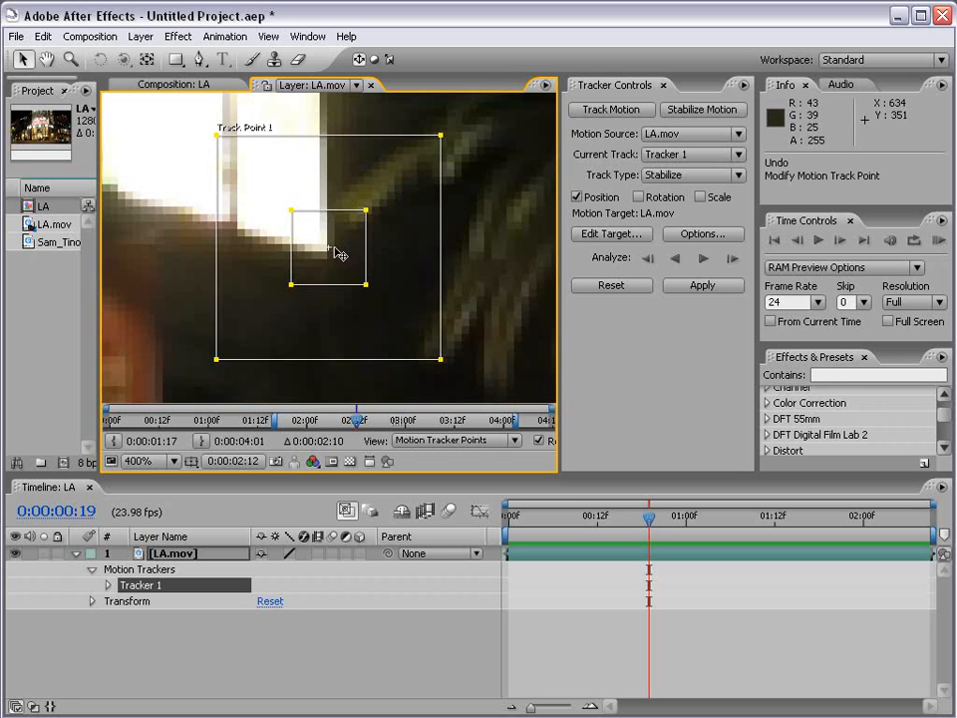
pyautogui.scroll(-1, 337, 253)
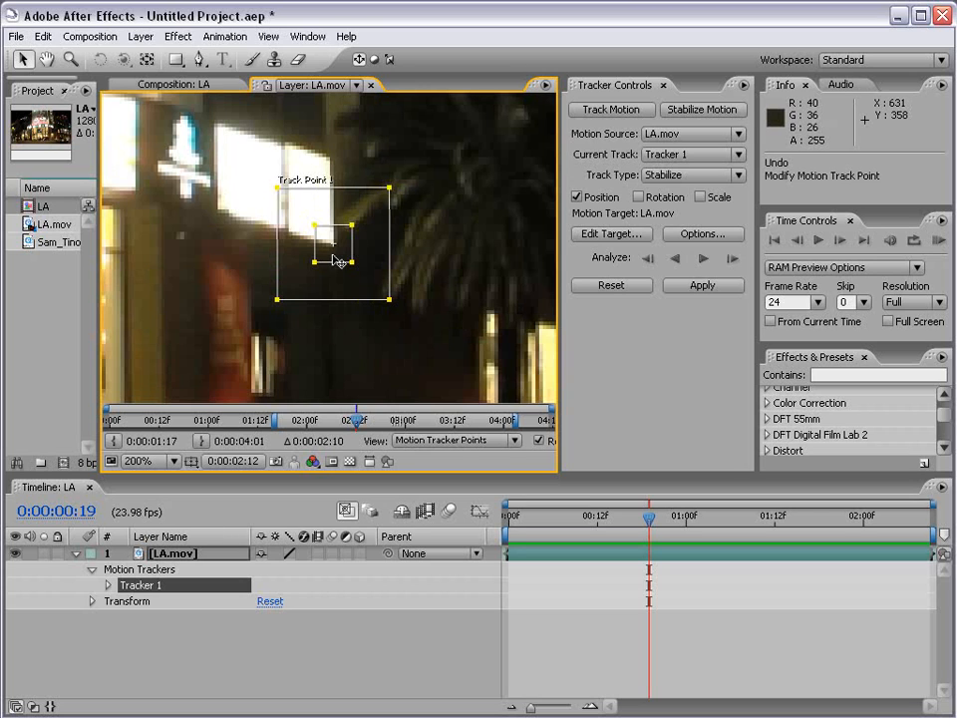
# - Try Track Point 1 on the palm fronds and return it to the bright sign panel's lower-right corner
pyautogui.moveTo(337, 261); pyautogui.dragTo(424, 259)
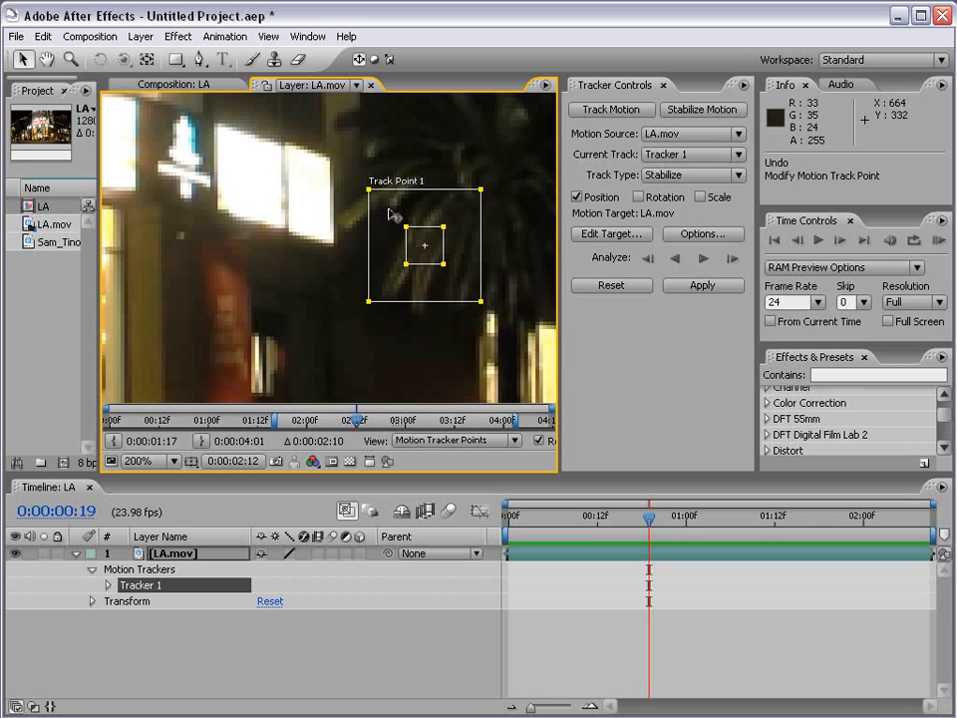
pyautogui.moveTo(429, 257); pyautogui.dragTo(447, 237)
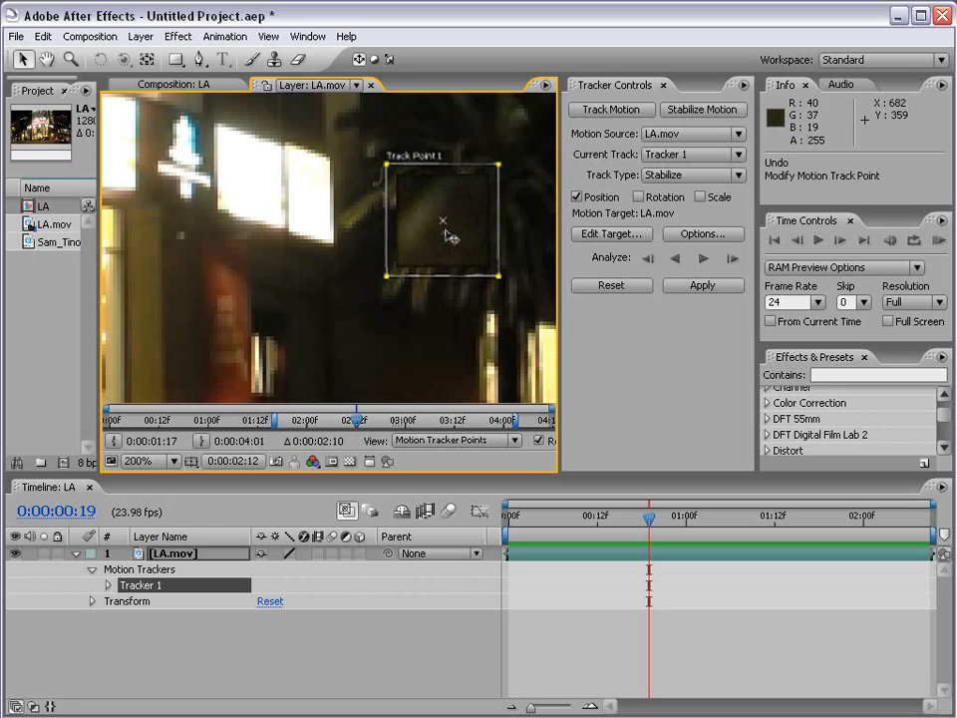
pyautogui.moveTo(446, 237); pyautogui.dragTo(335, 267)
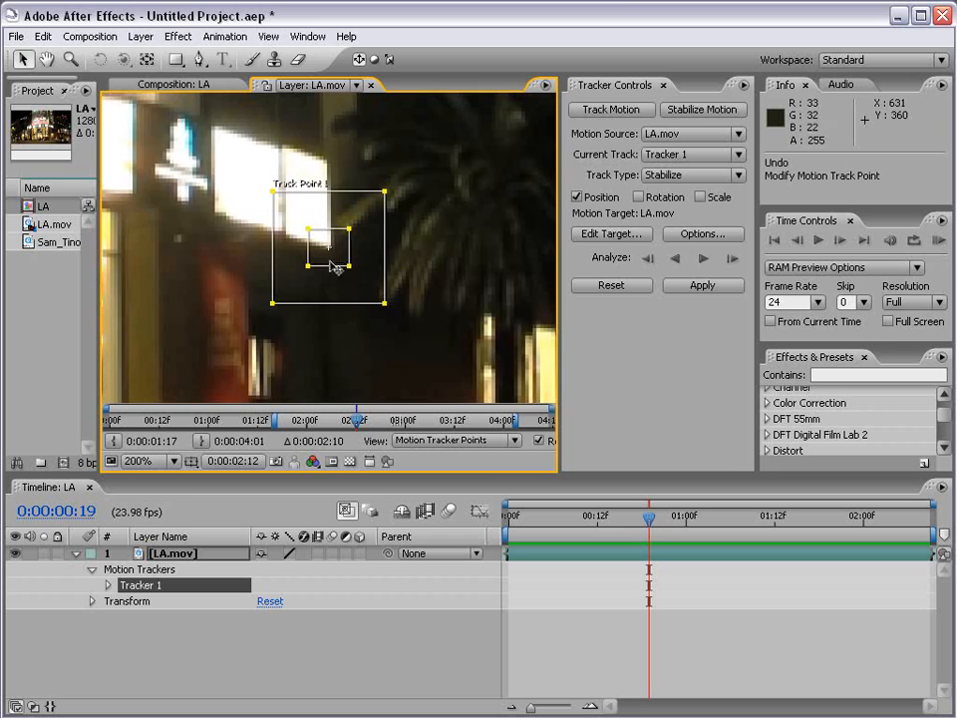
pyautogui.moveTo(335, 267); pyautogui.dragTo(335, 267)
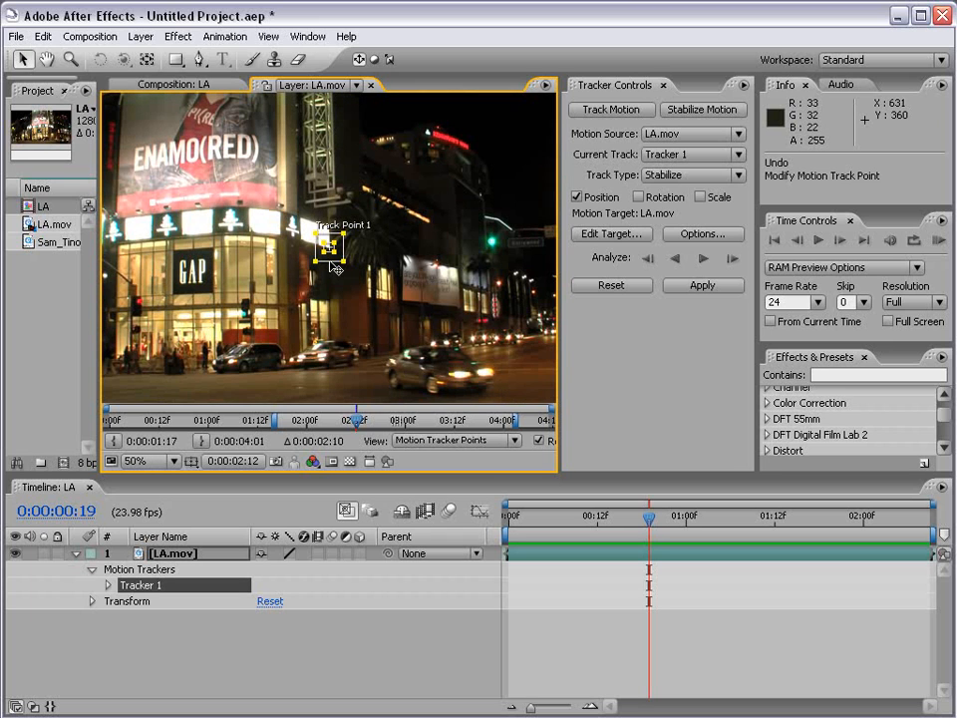
pyautogui.scroll(3, 329, 271)
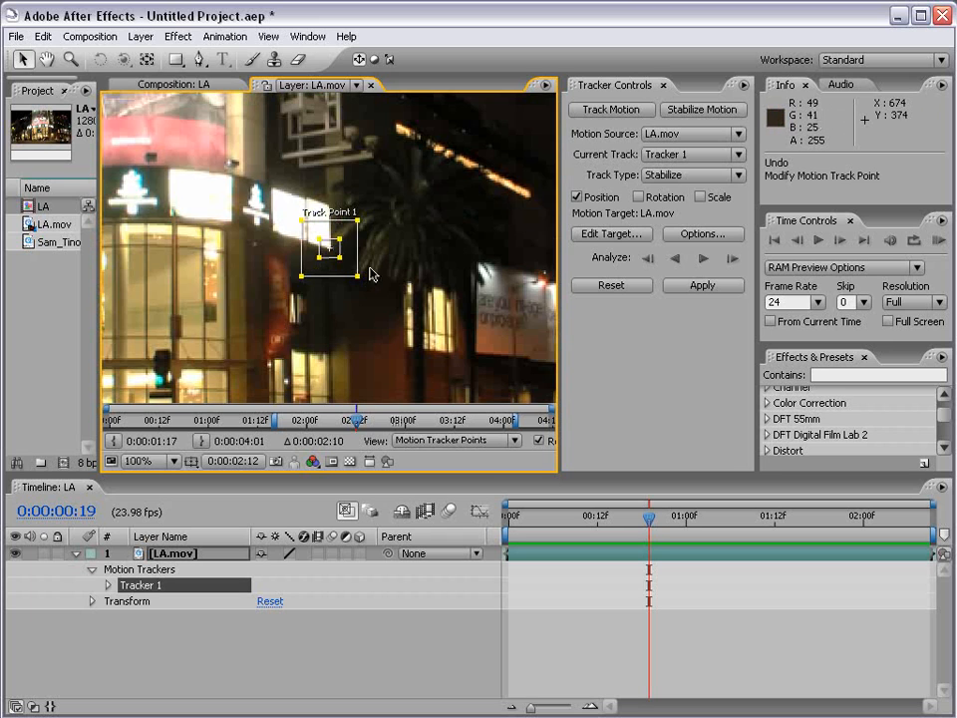
# - Place Track Point 1 on the lower edge of the letter G in the GAP sign
pyautogui.moveTo(329, 249); pyautogui.dragTo(380, 300)
pyautogui.moveTo(293, 320); pyautogui.dragTo(340, 298)
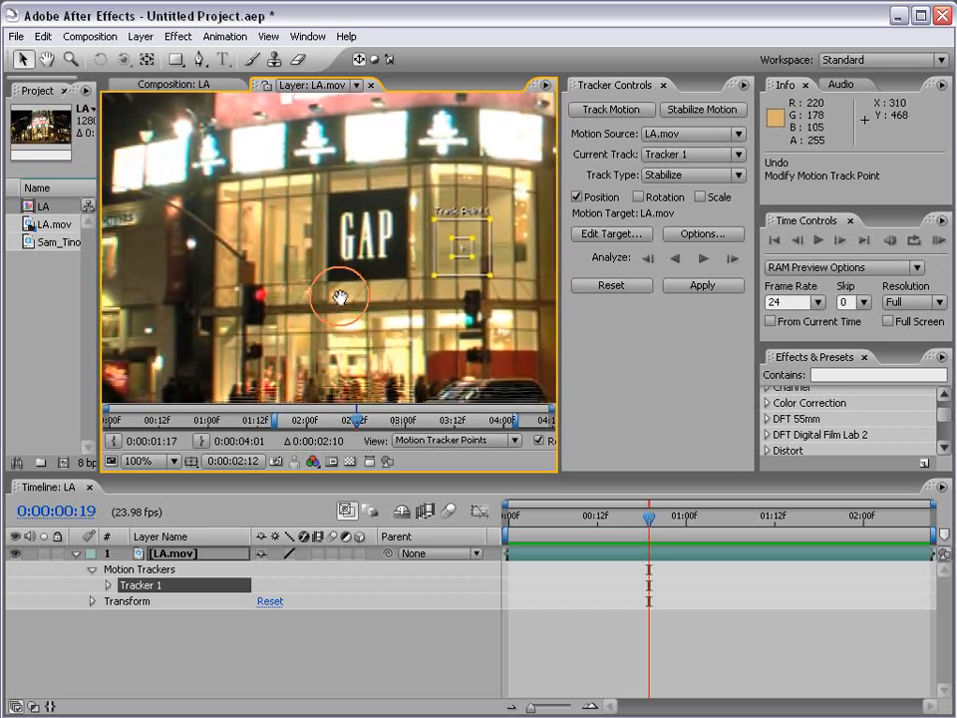
pyautogui.moveTo(459, 255); pyautogui.dragTo(347, 269)
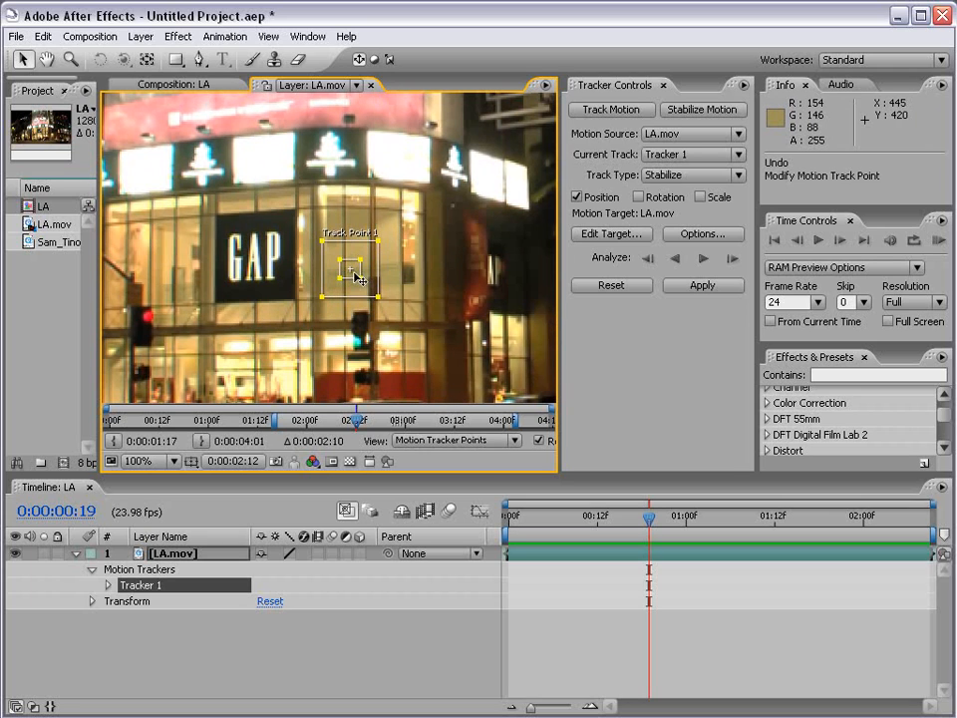
pyautogui.moveTo(359, 281); pyautogui.dragTo(236, 296)
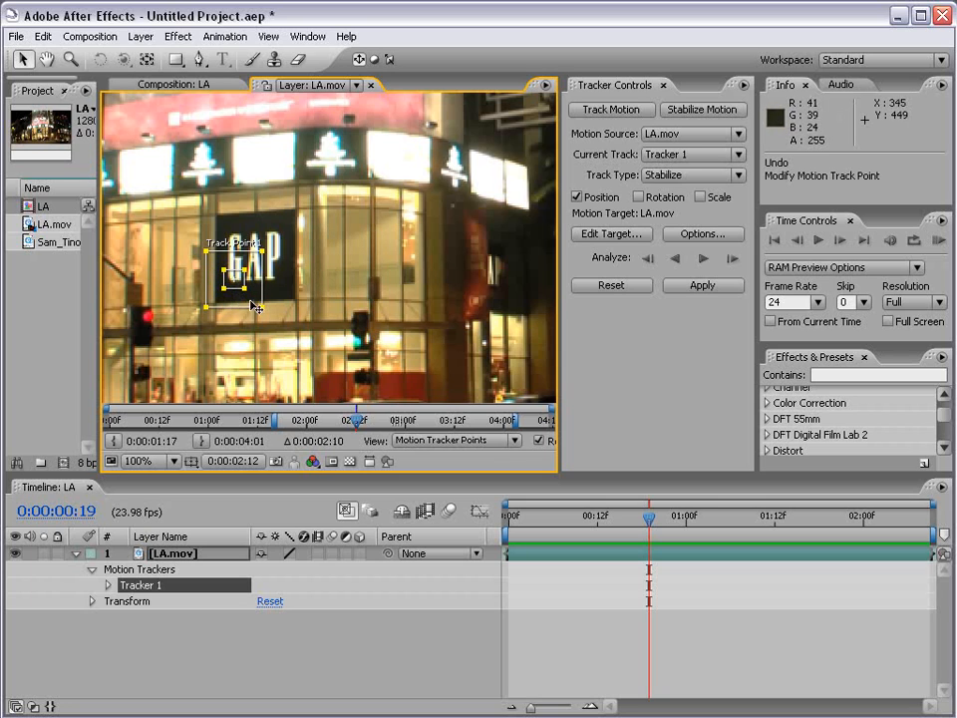
pyautogui.press(',')
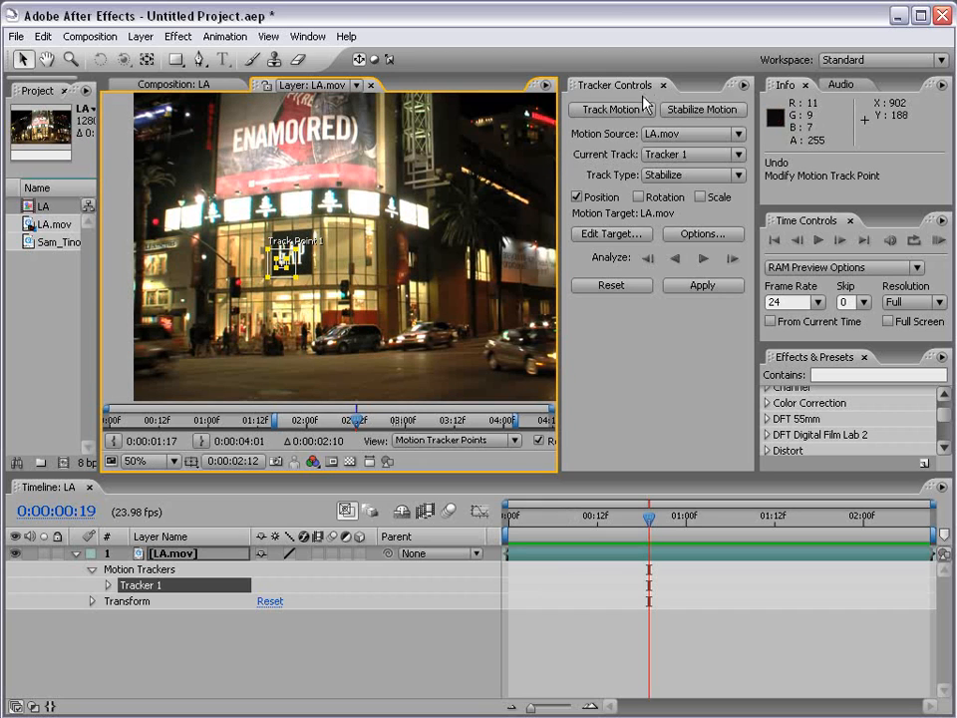
# - Enable rotation tracking and move Track Point 2 onto the building's upper window area beside the GAP sign
pyautogui.click(639, 197)
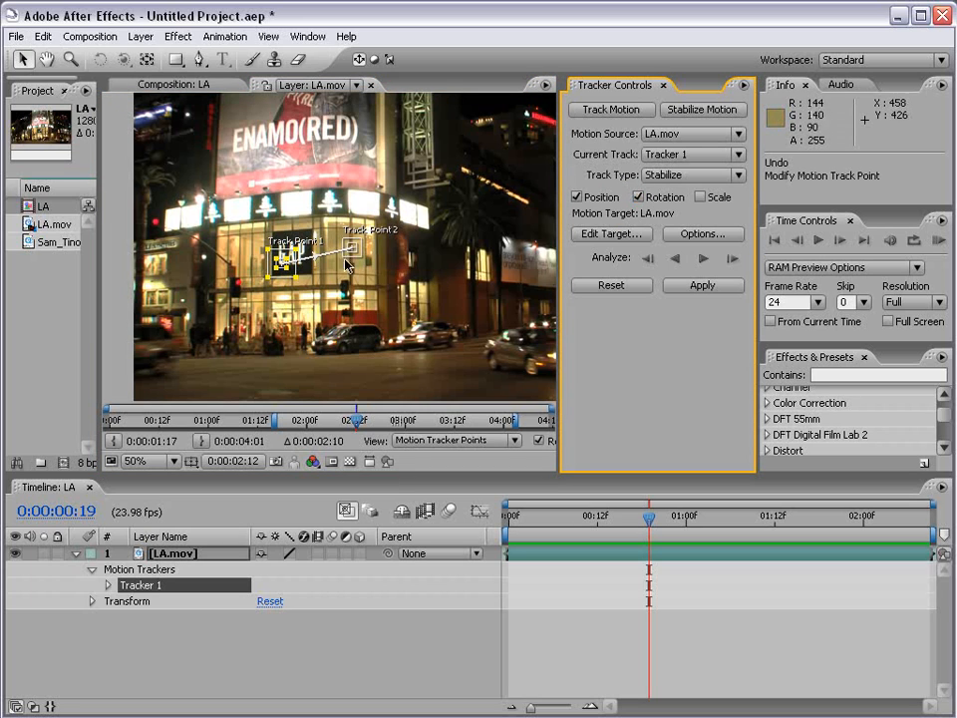
pyautogui.scroll(1, 363, 252)
pyautogui.press('space')
pyautogui.moveTo(380, 256); pyautogui.dragTo(394, 261)
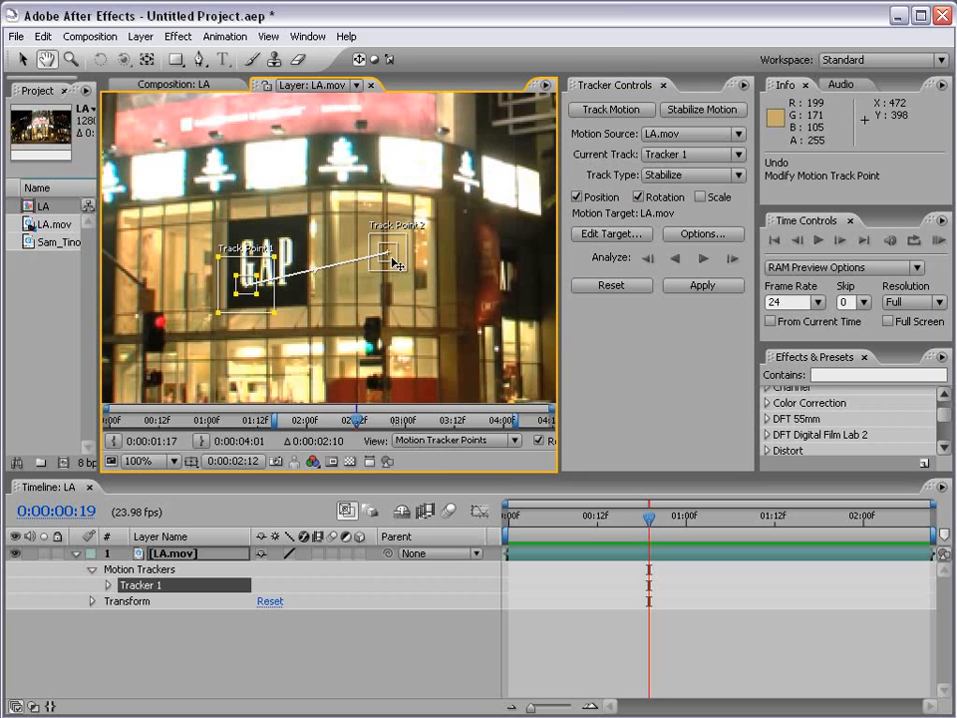
pyautogui.moveTo(392, 259); pyautogui.dragTo(416, 266)
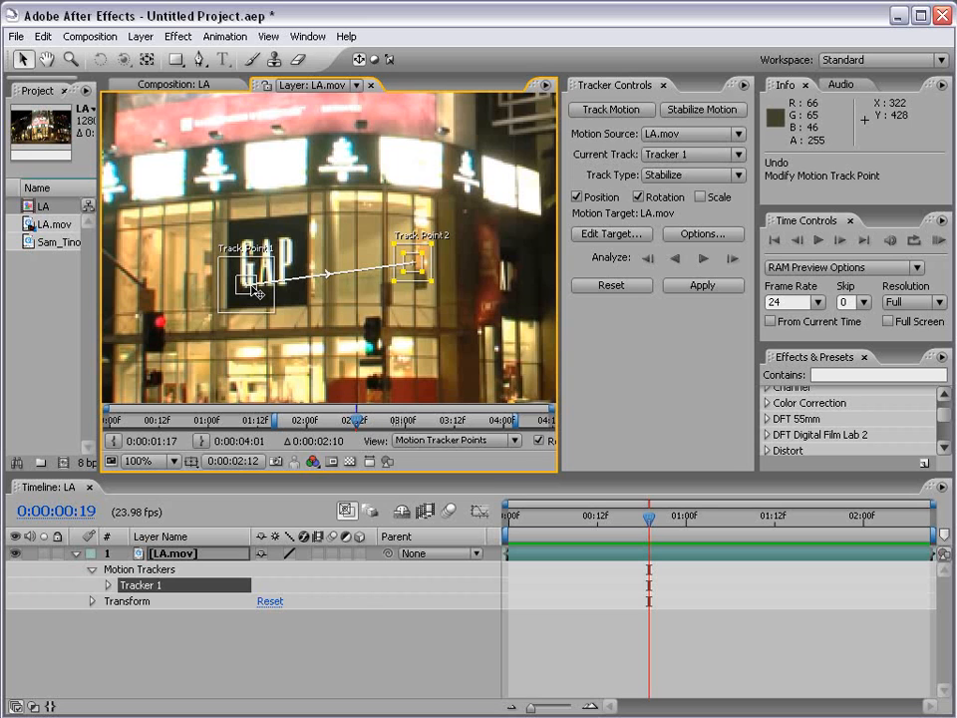
# - Move Track Point 2 farther from Track Point 1, onto the detail just above the palm tree beside the building
pyautogui.scroll(-1, 253, 286)
pyautogui.moveTo(307, 229); pyautogui.dragTo(278, 261)
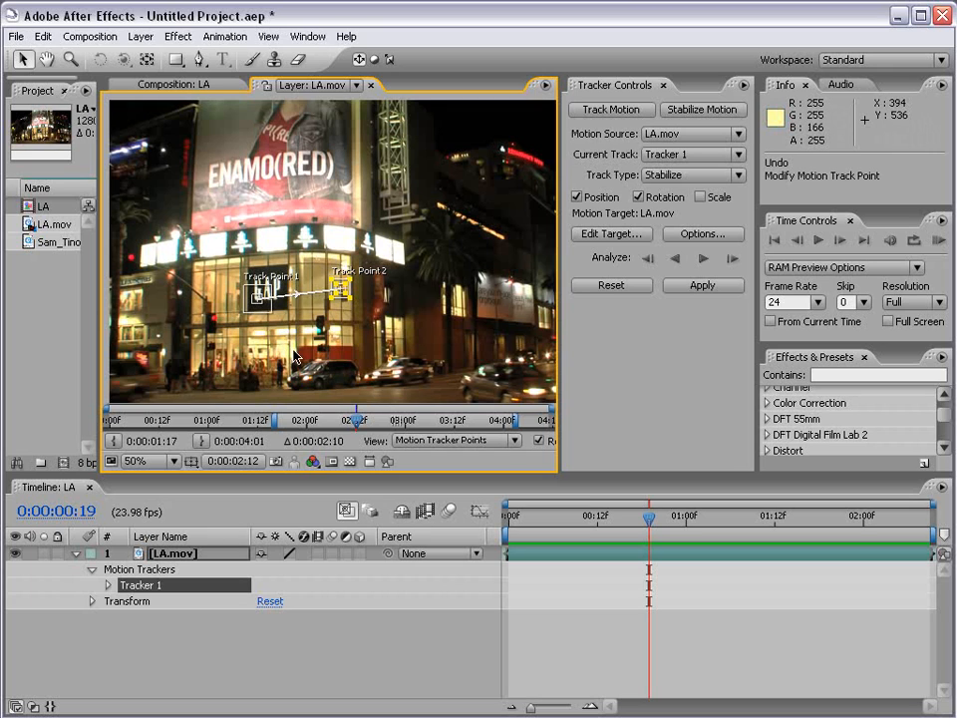
pyautogui.scroll(1, 402, 317)
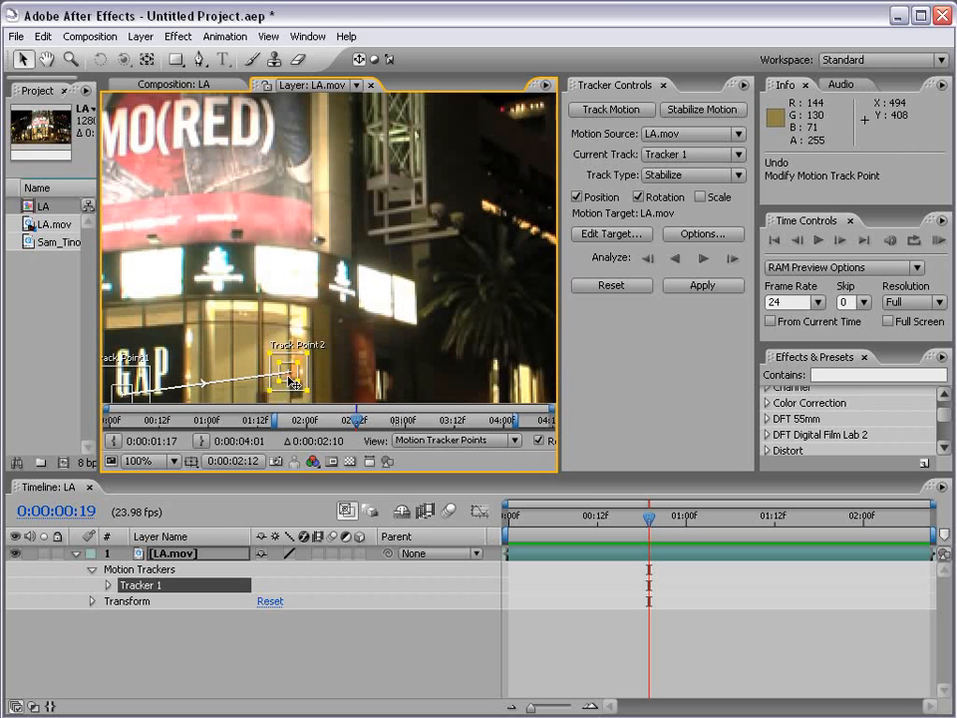
pyautogui.moveTo(294, 386); pyautogui.dragTo(459, 242)
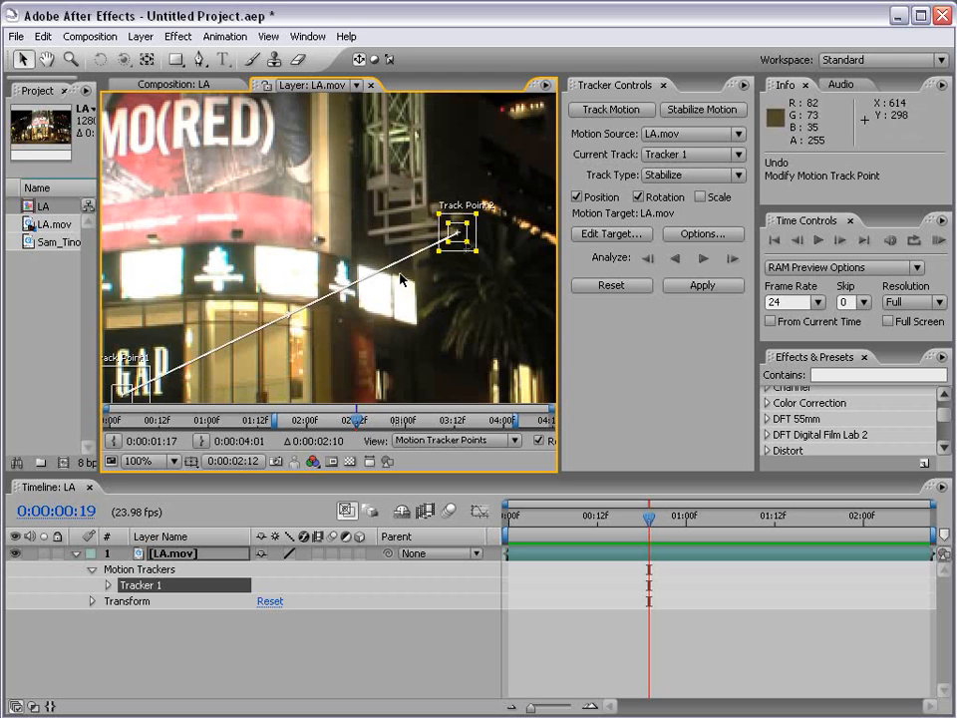
pyautogui.scroll(-1, 351, 290)
pyautogui.moveTo(320, 341); pyautogui.dragTo(353, 299)
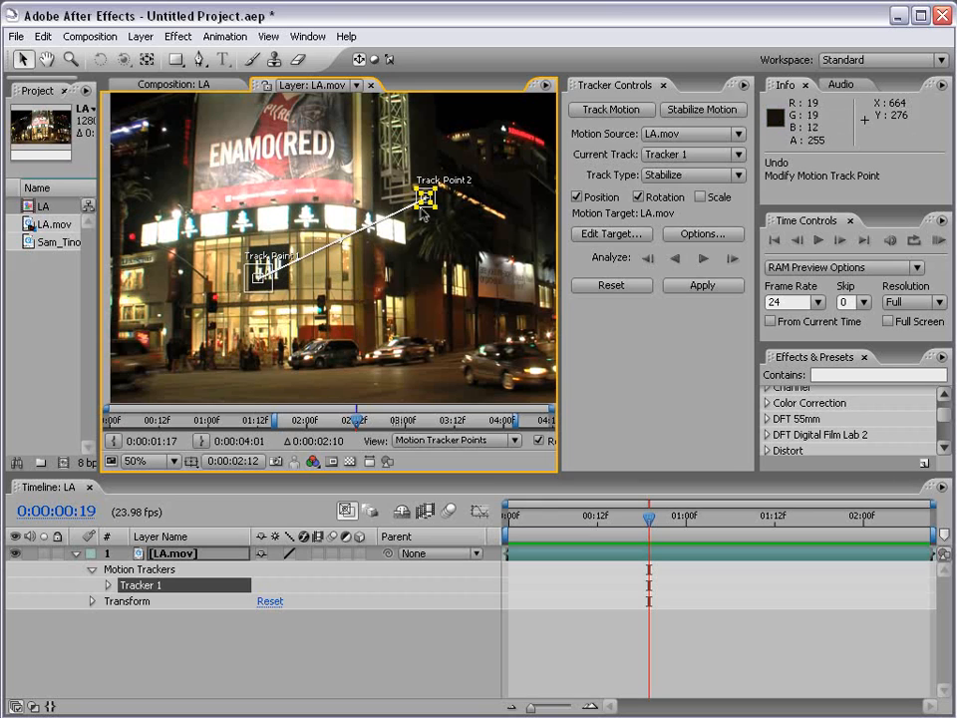
# - Analyze both track points forward from 0:00:00:19 to the clip's end and backward from 0:00:00:21 to its start
pyautogui.hotkey('ctrl', 'z')
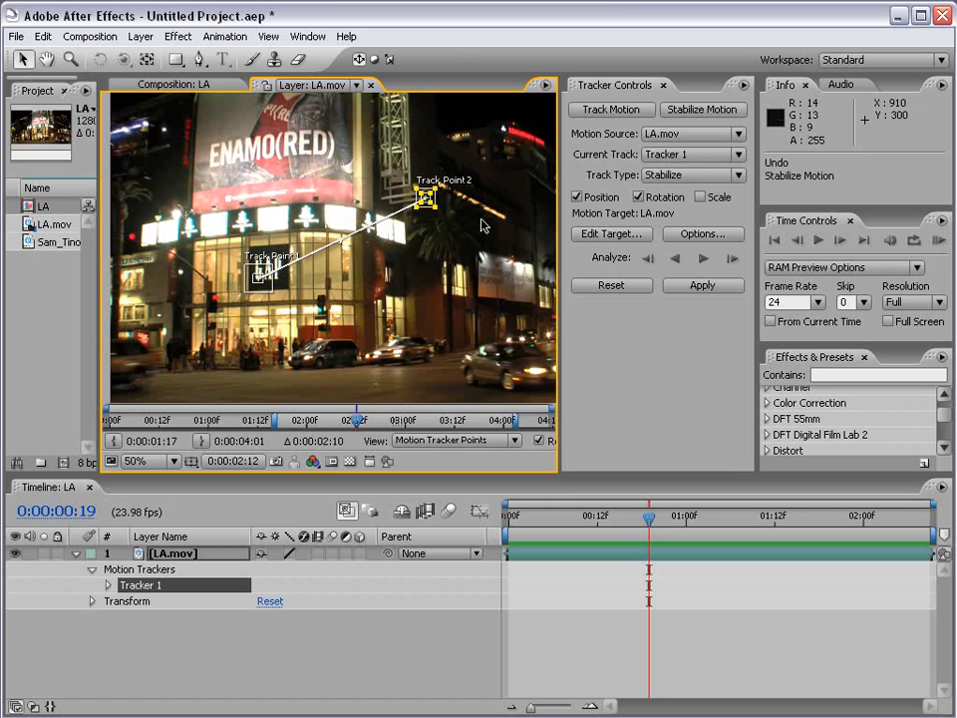
pyautogui.click(704, 260)
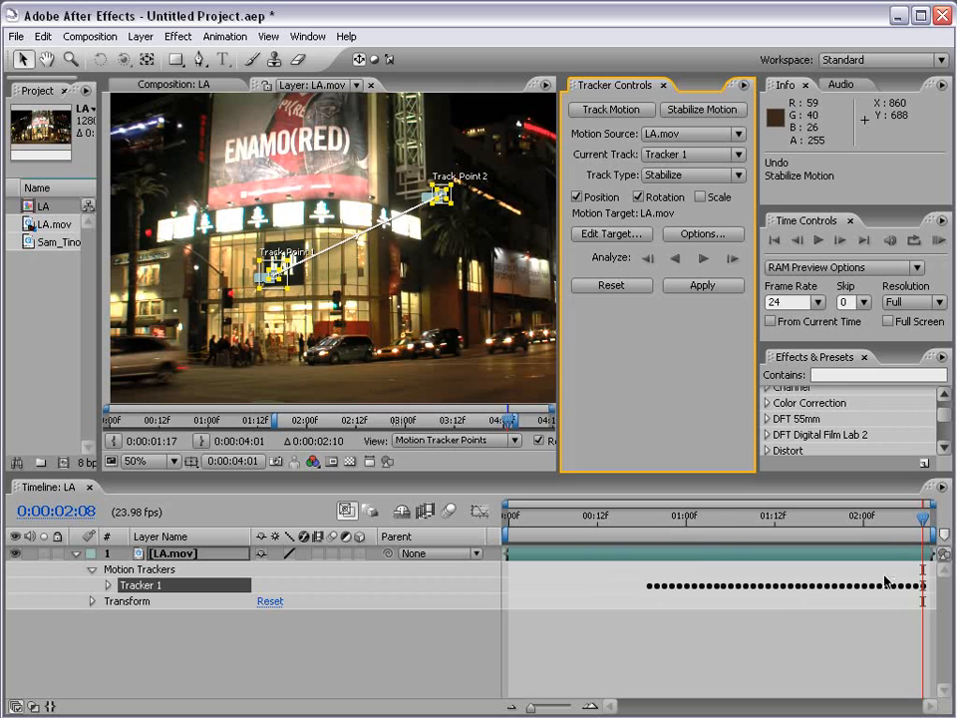
pyautogui.click(653, 518)
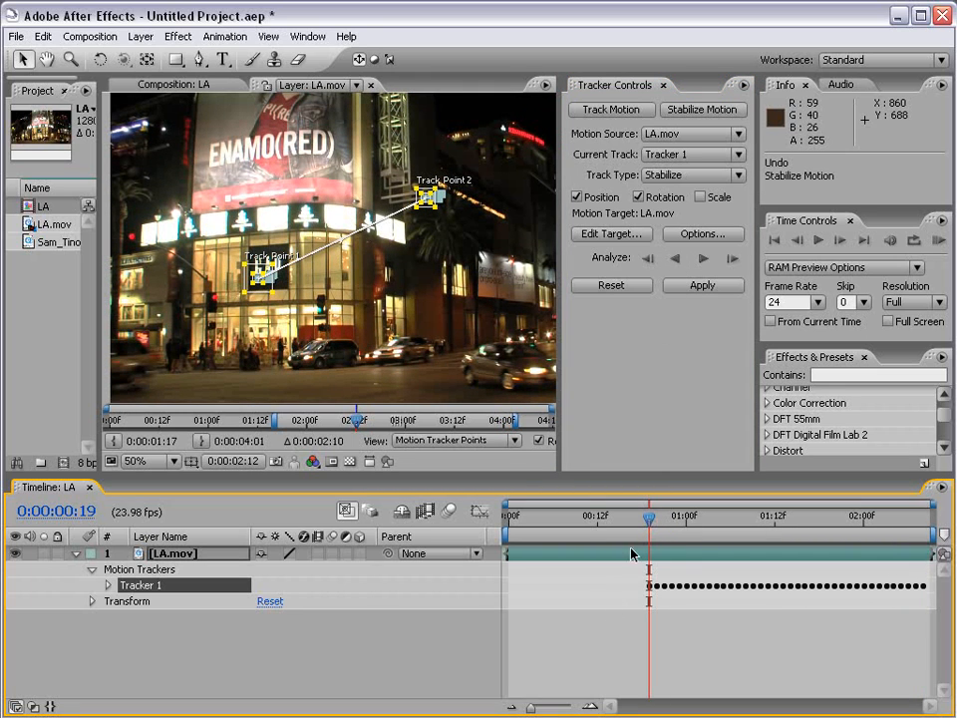
pyautogui.moveTo(646, 525); pyautogui.dragTo(668, 564)
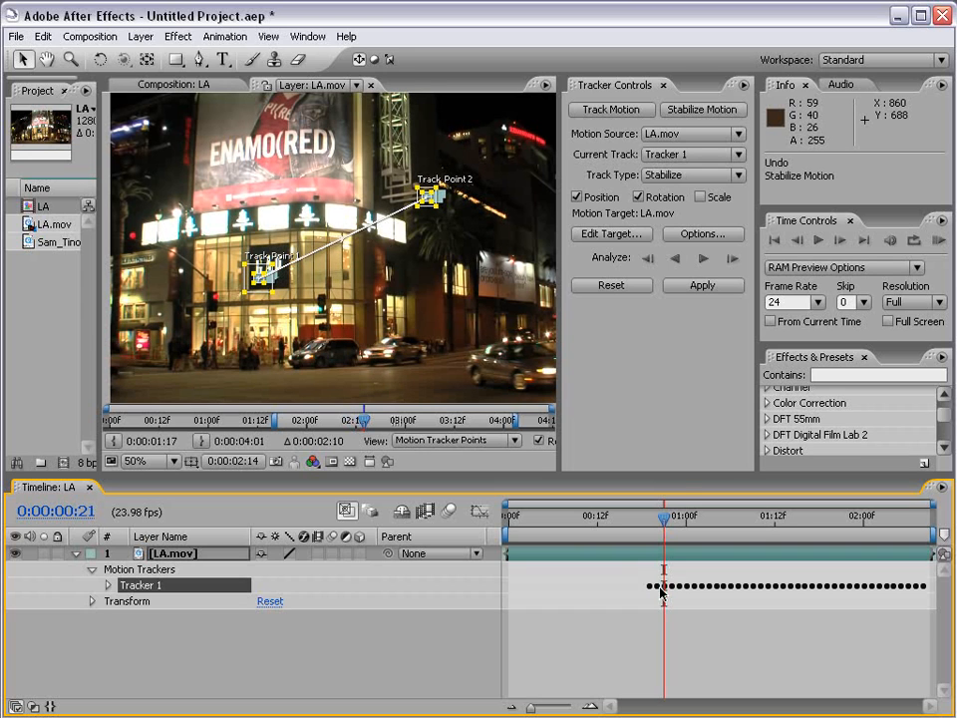
pyautogui.click(674, 261)
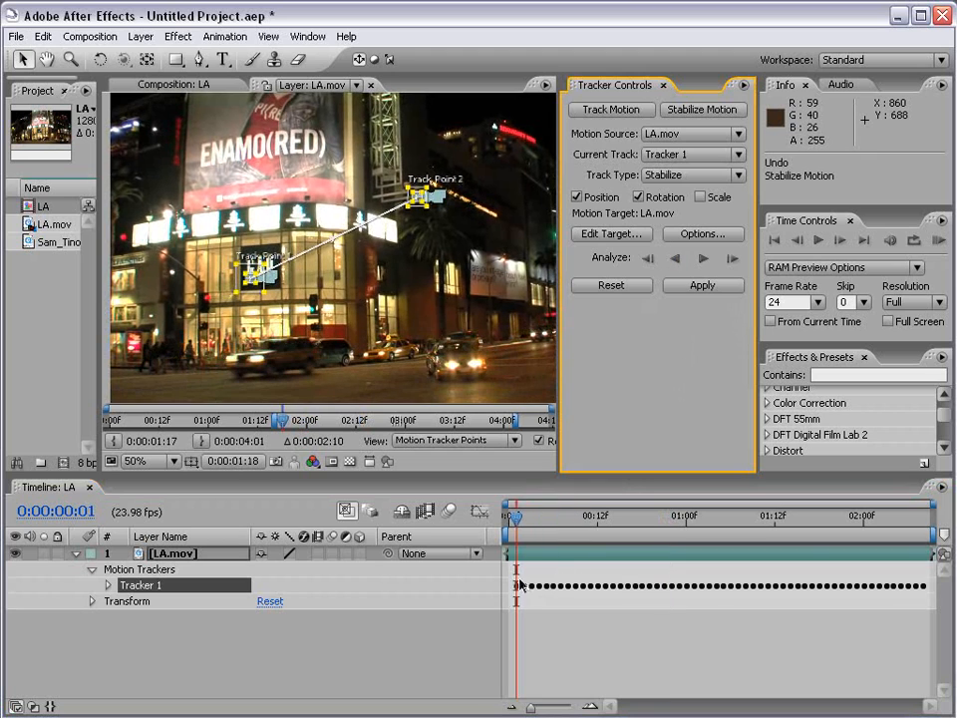
# - Check the track points on the first frames and apply the stabilization to LA.mov in the X and Y dimensions
pyautogui.moveTo(516, 526); pyautogui.dragTo(509, 526)
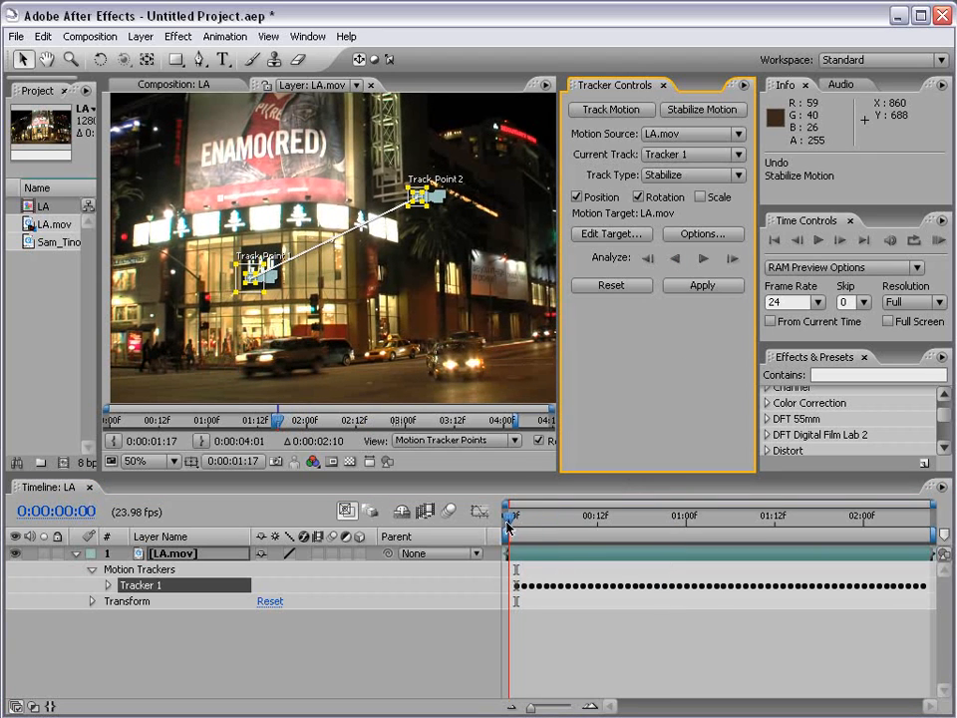
pyautogui.press('pagedown')
pyautogui.press('pagedown')
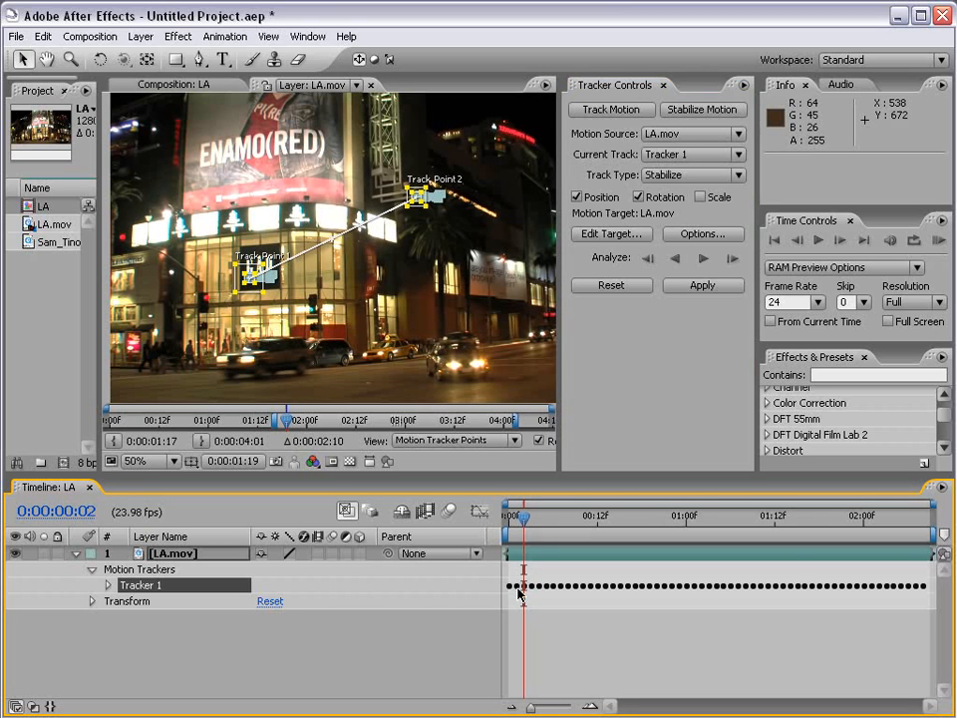
pyautogui.click(698, 288)
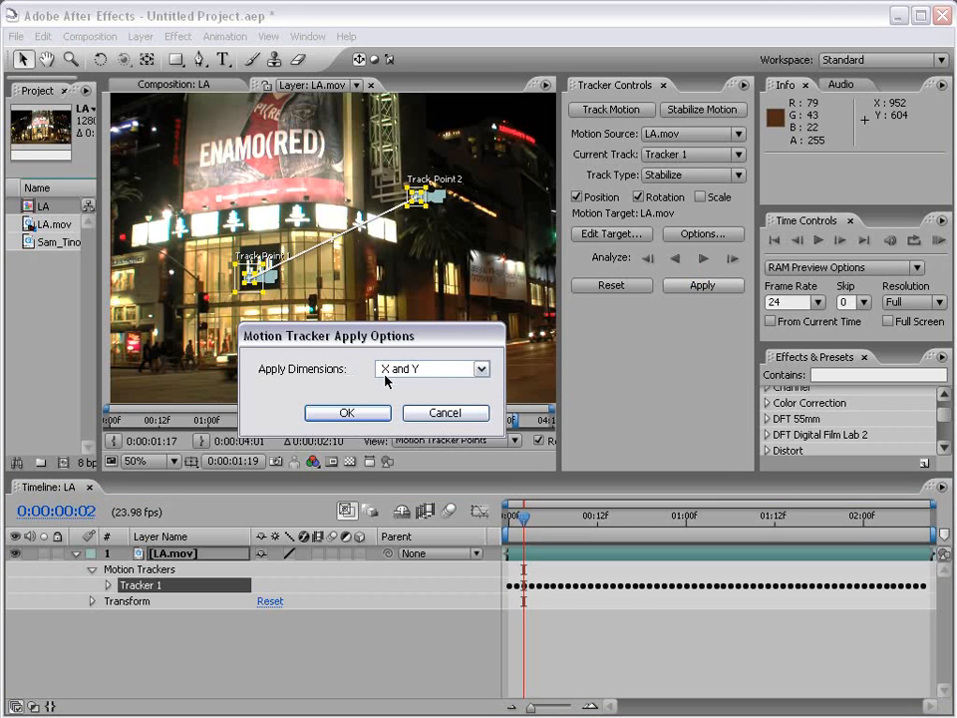
pyautogui.click(345, 414)
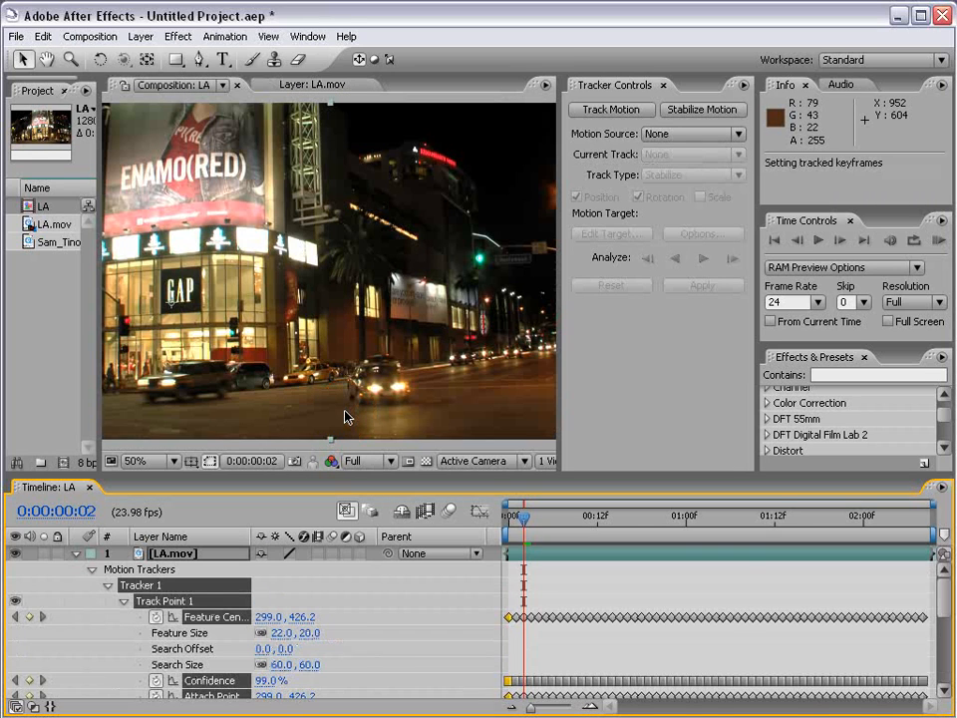
# - Compare the tracked layer view with the stabilized LA composition and review the composition from its first frame
pyautogui.press(',')
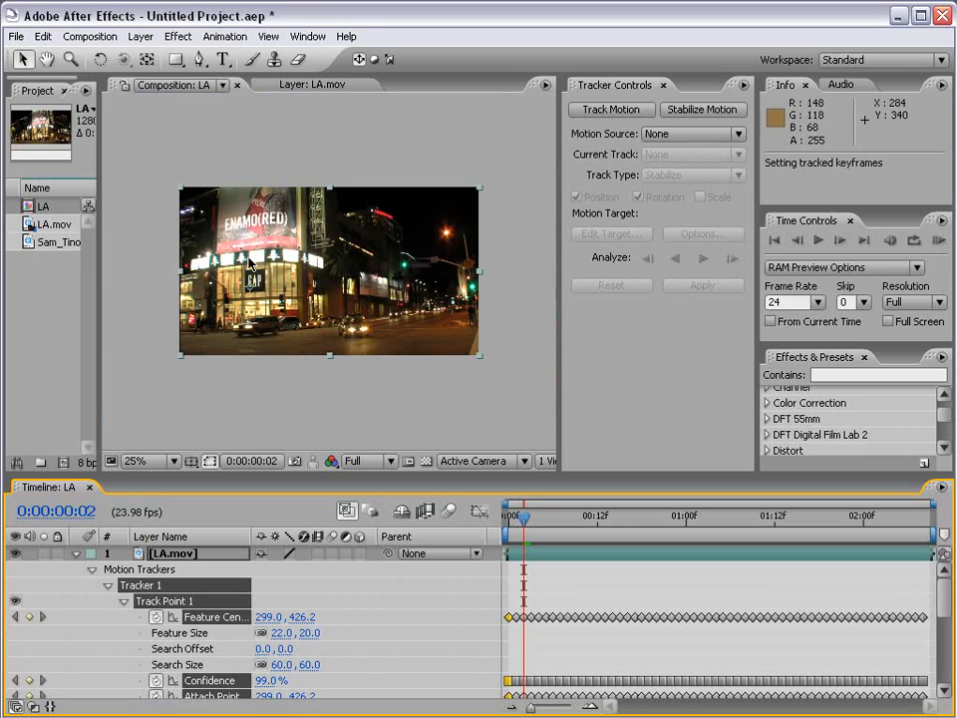
pyautogui.click(311, 84)
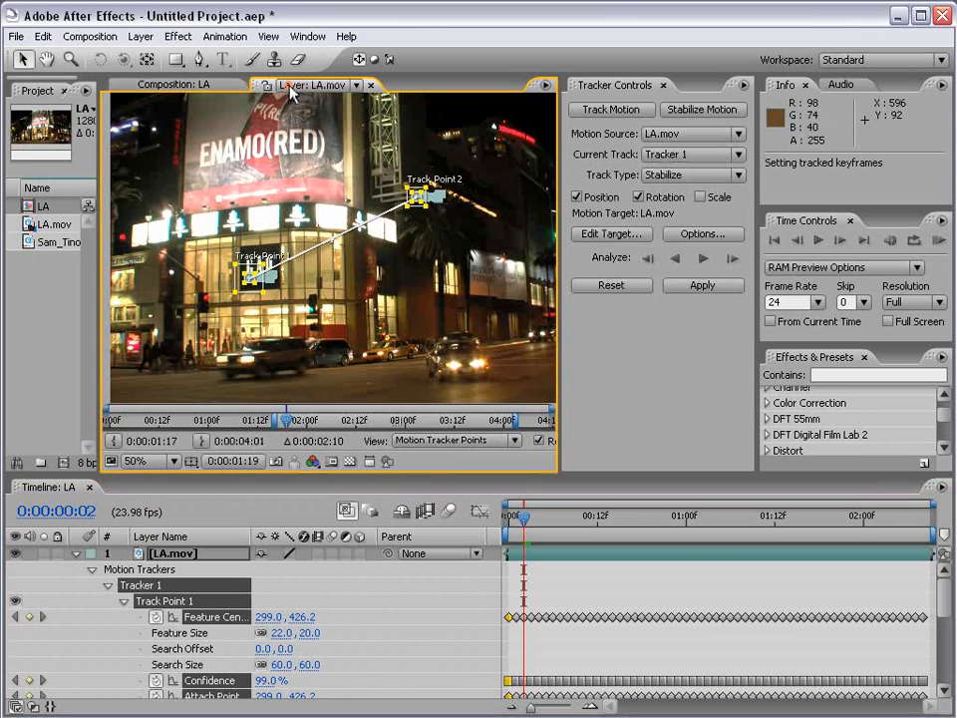
pyautogui.click(188, 87)
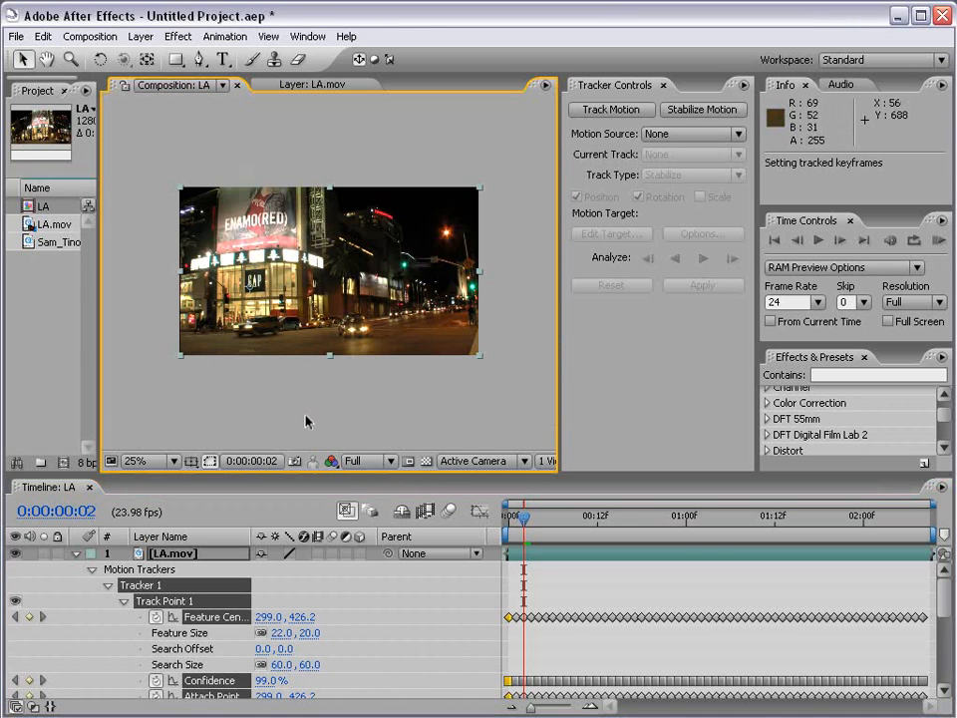
pyautogui.click(544, 529)
pyautogui.moveTo(522, 523)
pyautogui.mouseDown()
pyautogui.moveTo(918, 535)
pyautogui.moveTo(695, 552)
pyautogui.moveTo(604, 524)
pyautogui.moveTo(733, 520)
pyautogui.moveTo(865, 533)
pyautogui.moveTo(509, 528)
pyautogui.mouseUp()
pyautogui.press('.')
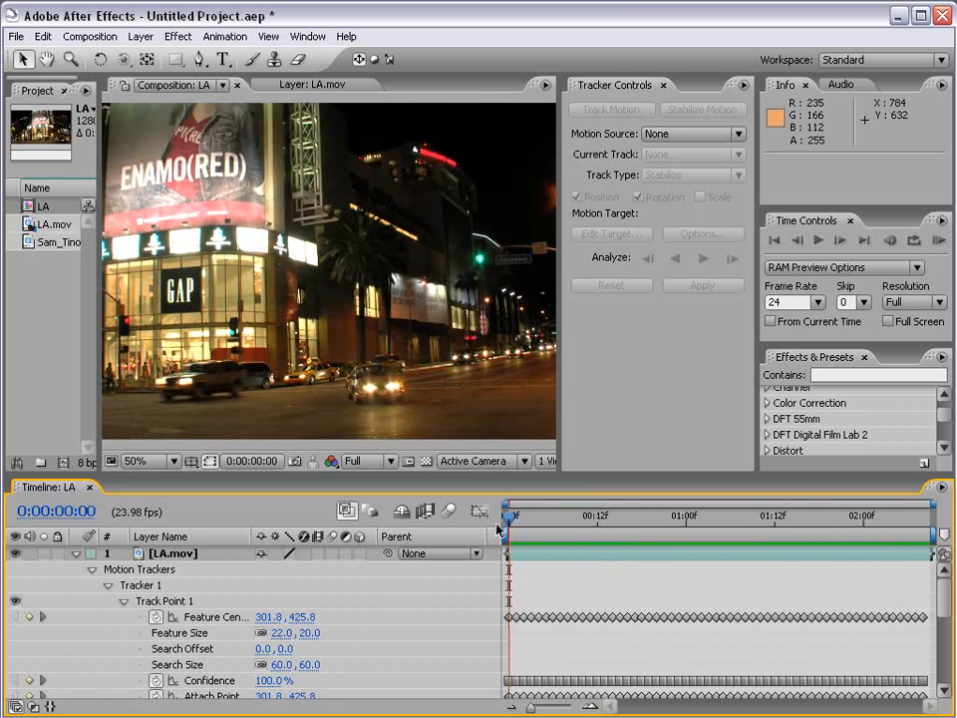
# - Examine the stabilized footage's edges within the composition frame at 0:00:01:10, 0:00:00:08 and 0:00:01:15
pyautogui.moveTo(502, 359); pyautogui.dragTo(297, 274)
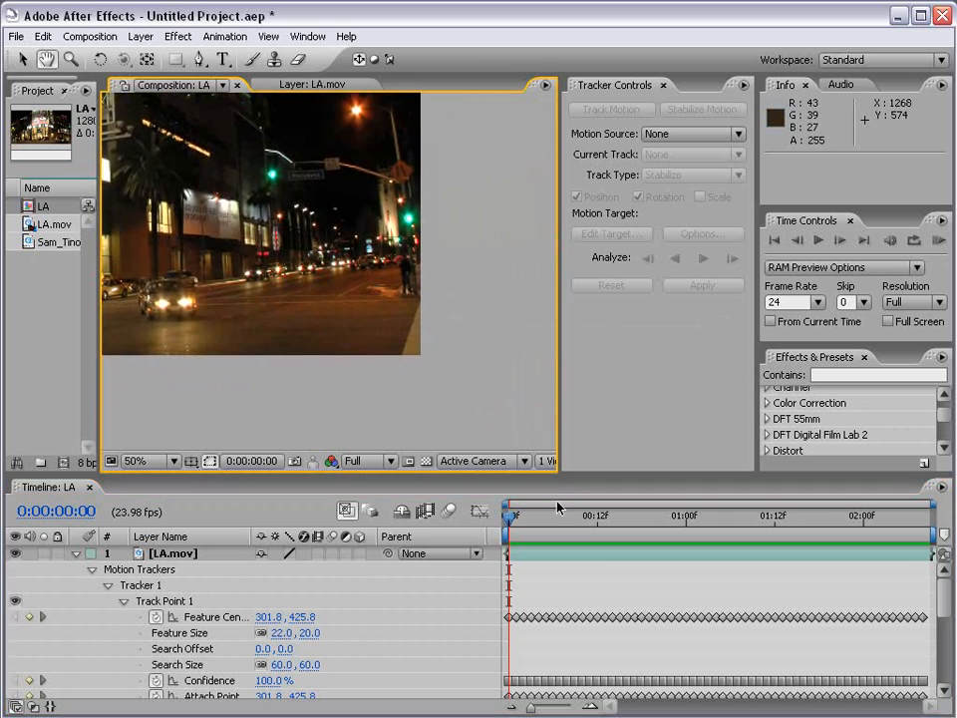
pyautogui.moveTo(514, 523); pyautogui.dragTo(764, 532)
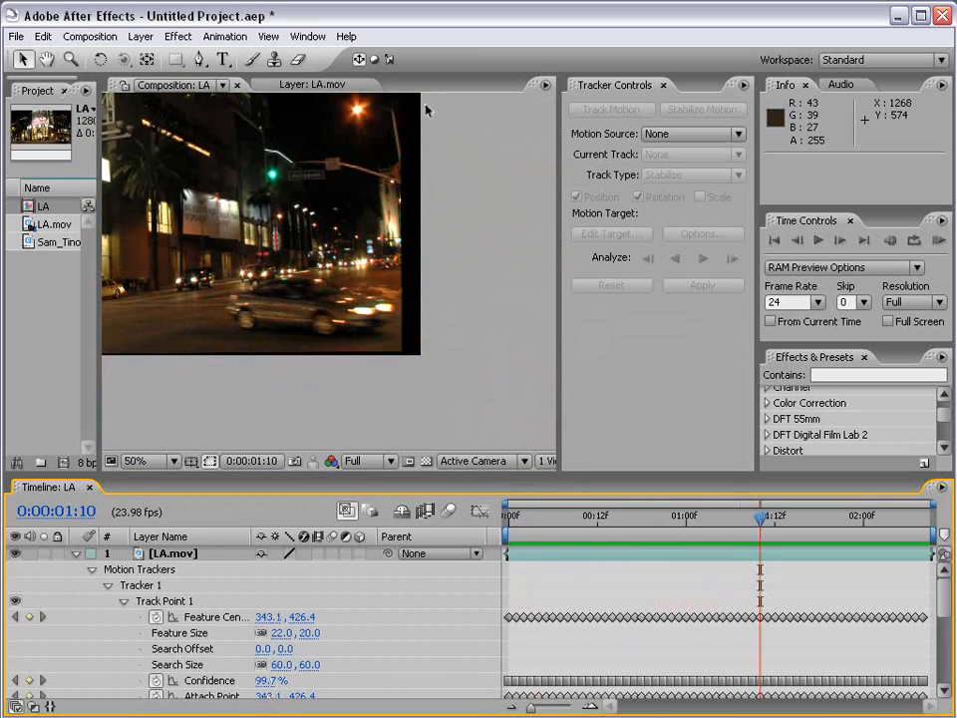
pyautogui.scroll(-2, 384, 329)
pyautogui.moveTo(267, 241); pyautogui.dragTo(340, 282)
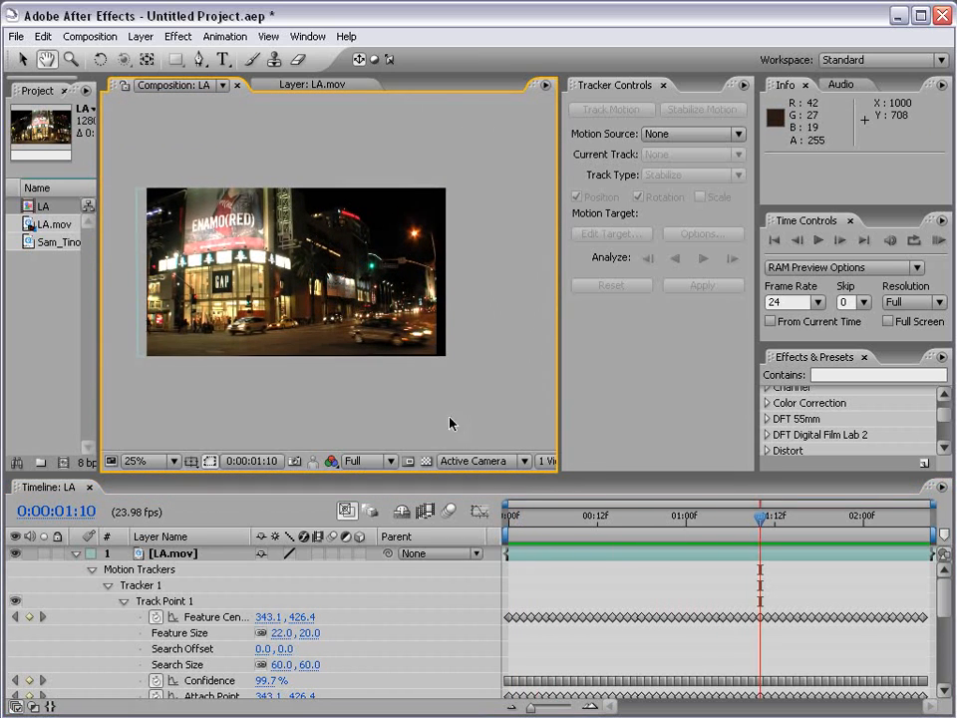
pyautogui.moveTo(560, 526); pyautogui.dragTo(568, 561)
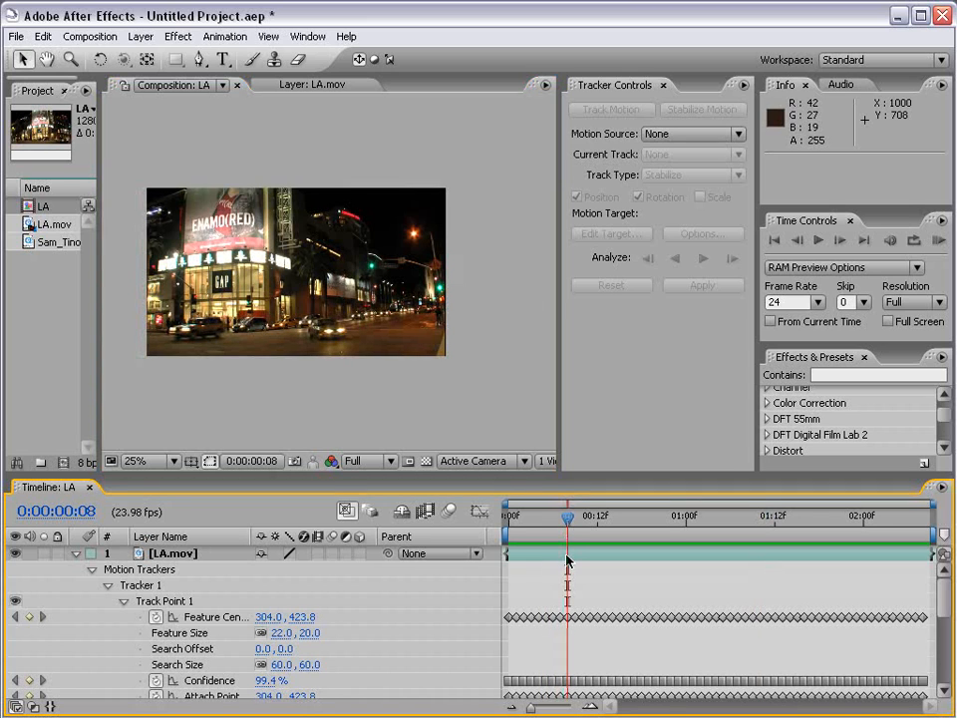
pyautogui.click(567, 560)
pyautogui.scroll(2, 276, 327)
pyautogui.moveTo(145, 303); pyautogui.dragTo(235, 298)
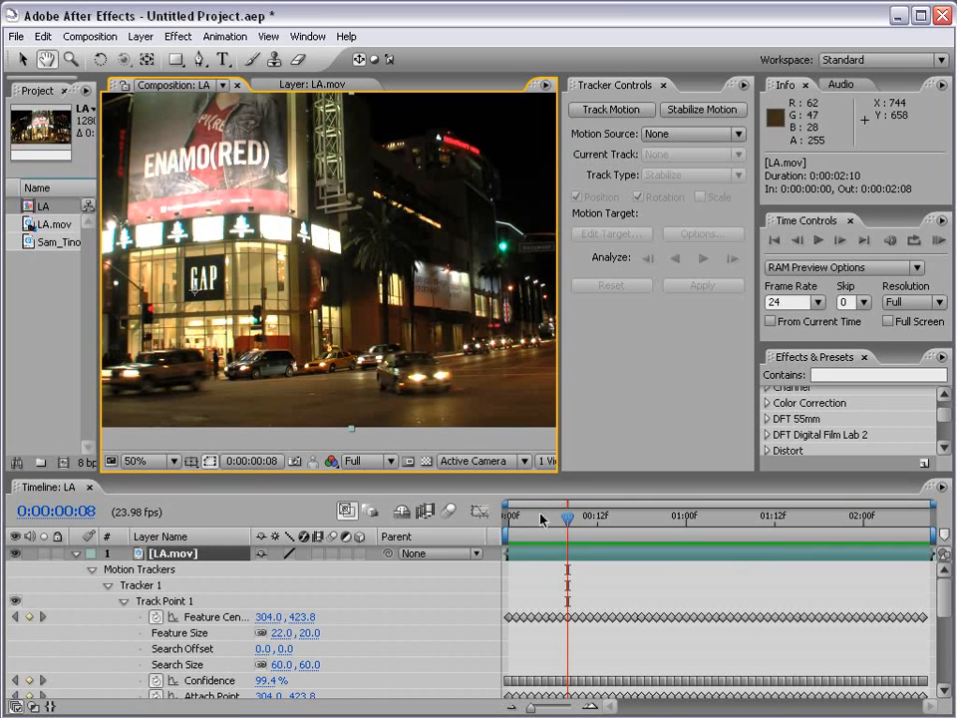
pyautogui.moveTo(568, 518); pyautogui.dragTo(794, 527)
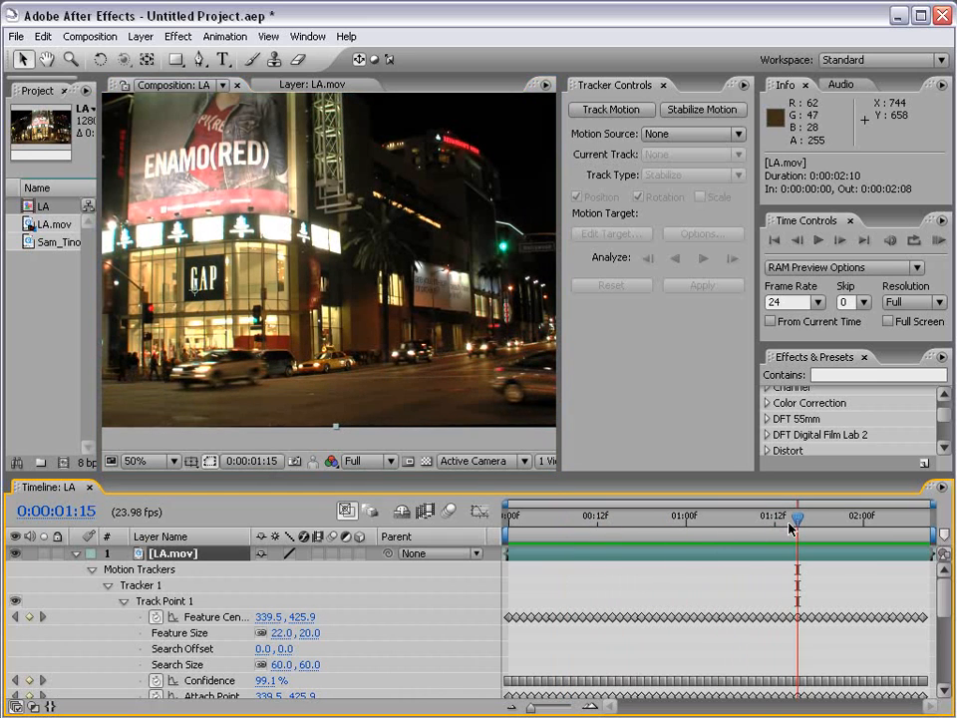
pyautogui.scroll(-2, 214, 257)
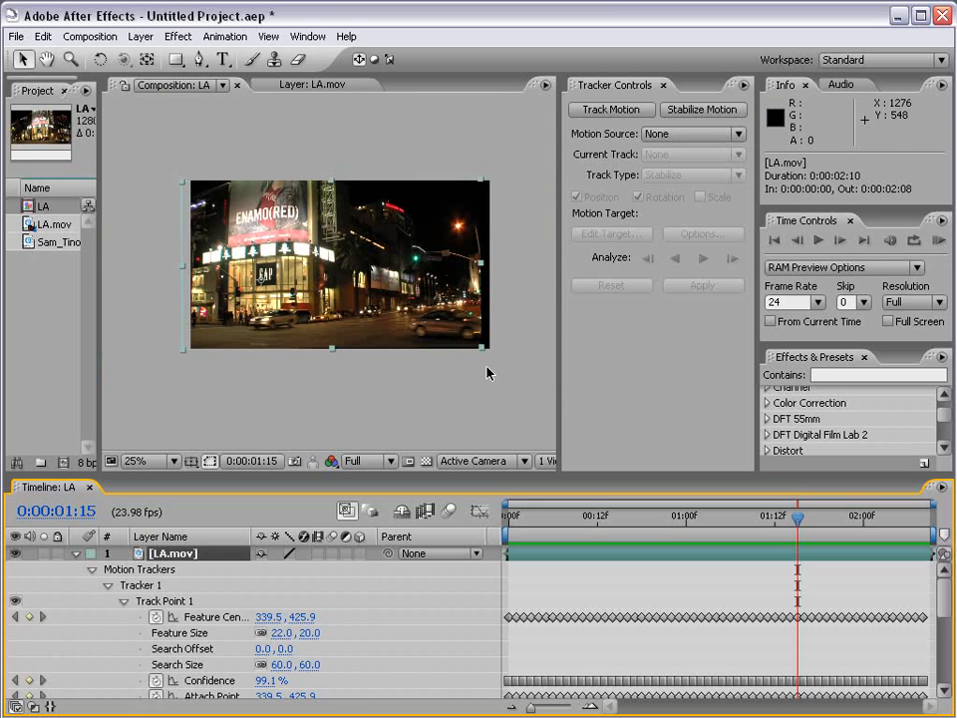
pyautogui.press('.')
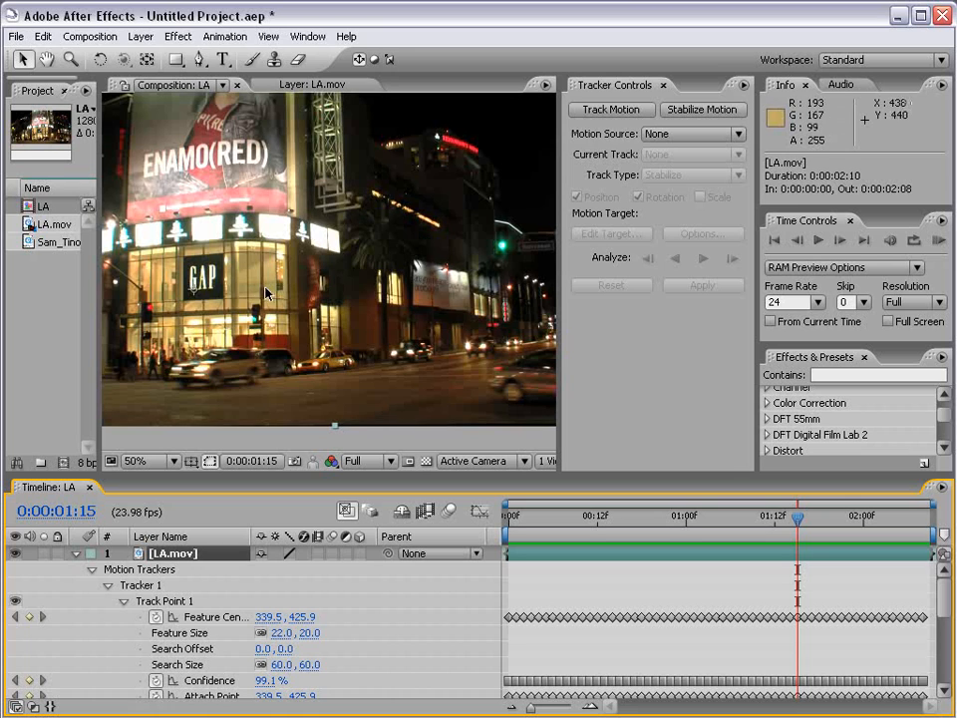
pyautogui.press(',')
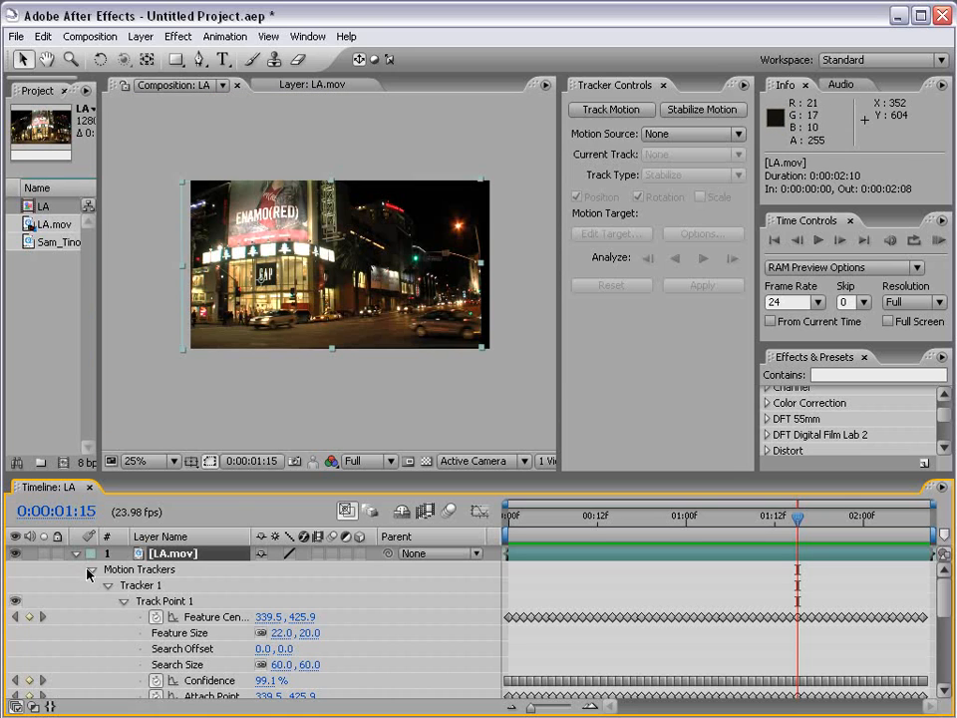
# - Set the LA.mov layer's scale to 110% to cover the exposed black frame edges
pyautogui.press('s')
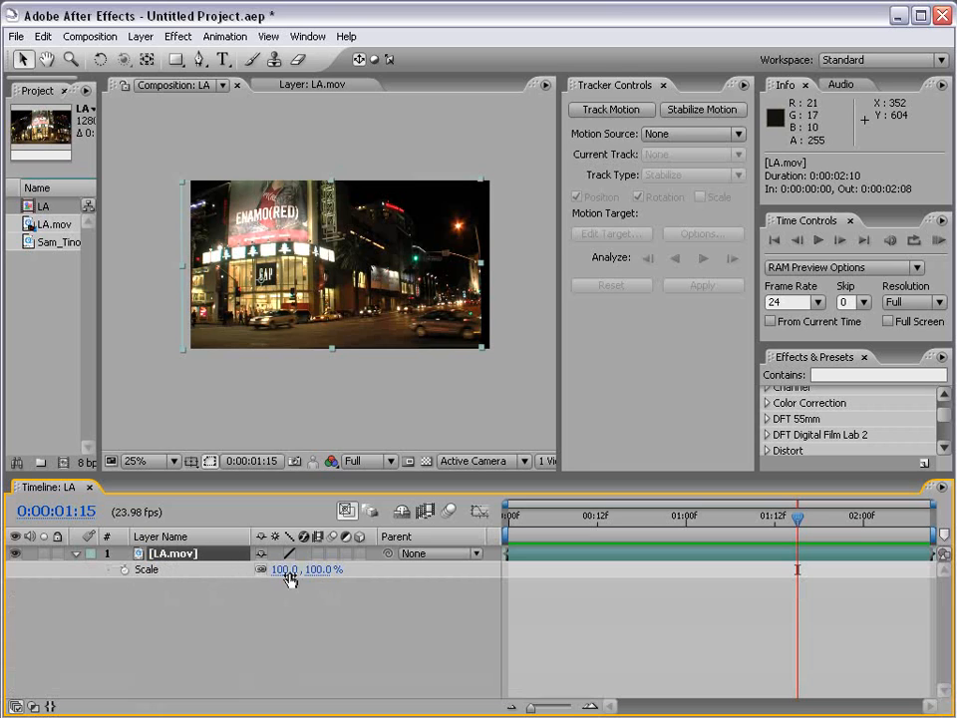
pyautogui.click(176, 560)
pyautogui.press('s')
pyautogui.press('s')
pyautogui.click(286, 569)
pyautogui.write('110')
pyautogui.press('Return')
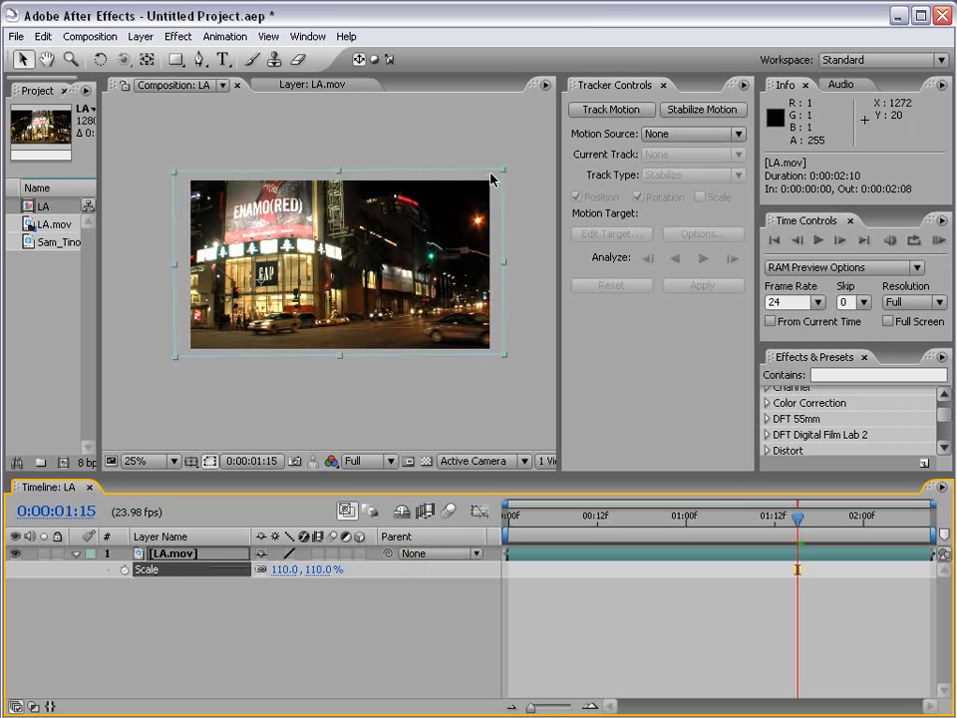
# - Preview the stabilized and enlarged LA composition by scrubbing to 0:00:01:07 and playing a RAM preview
pyautogui.click(461, 392)
pyautogui.scroll(2, 341, 335)
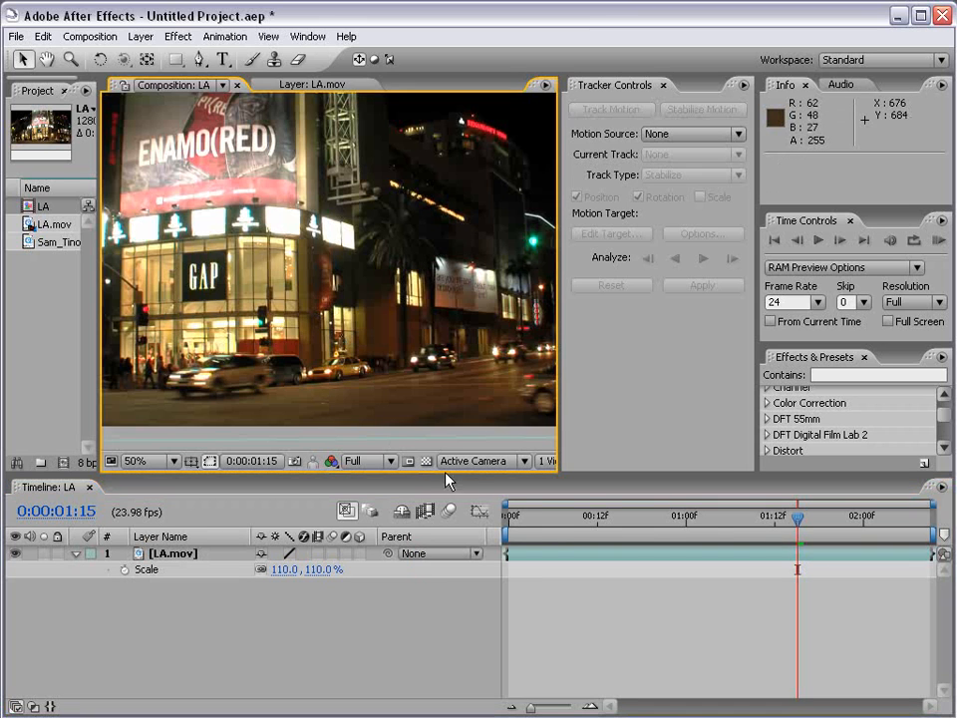
pyautogui.moveTo(523, 520); pyautogui.dragTo(738, 516)
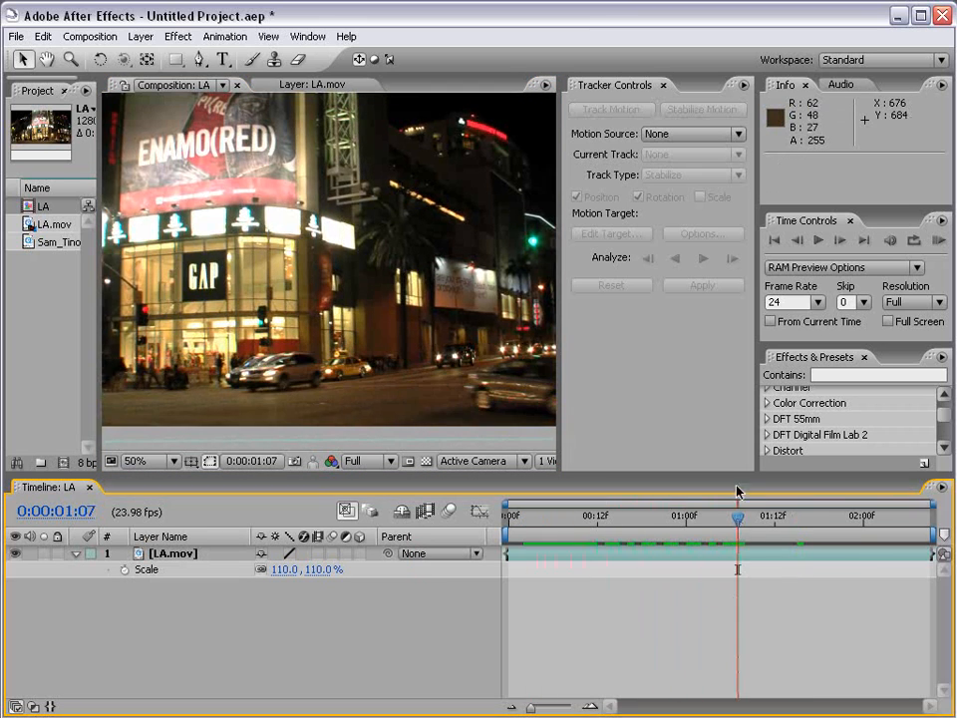
pyautogui.click(938, 241)
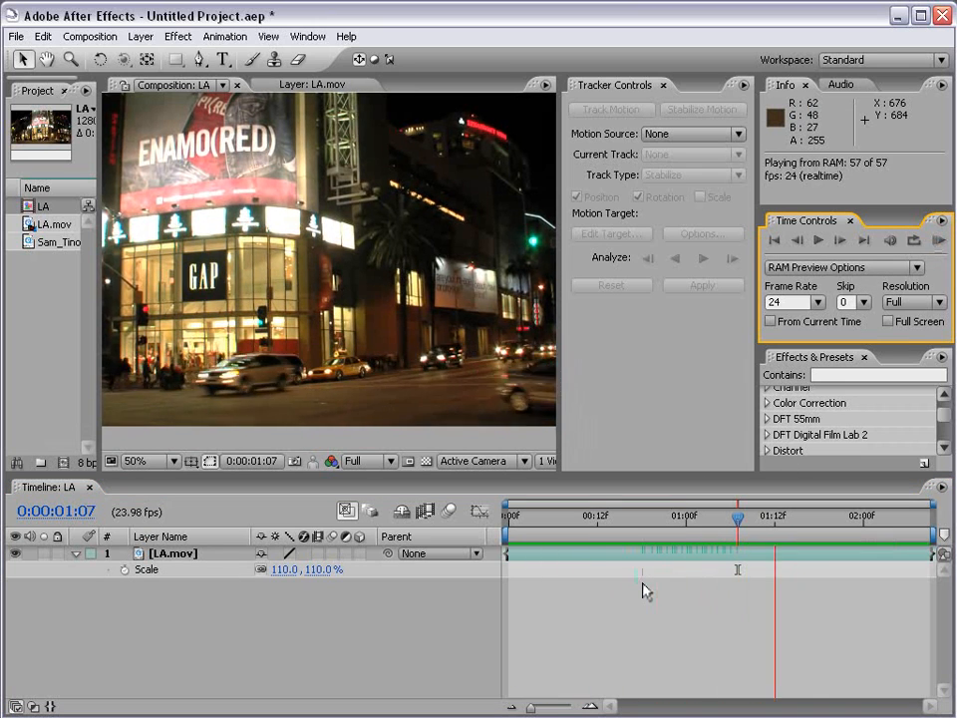
pyautogui.click(160, 95)
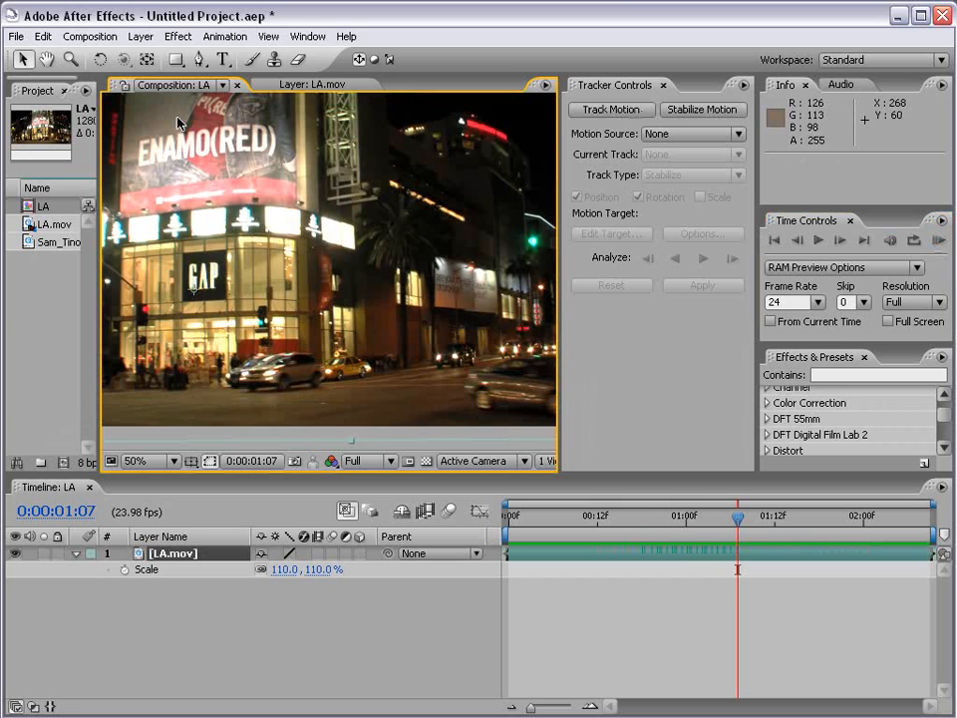
# - Widen the project list and create a new composition from the LA.mov footage
pyautogui.moveTo(99, 273); pyautogui.dragTo(190, 269)
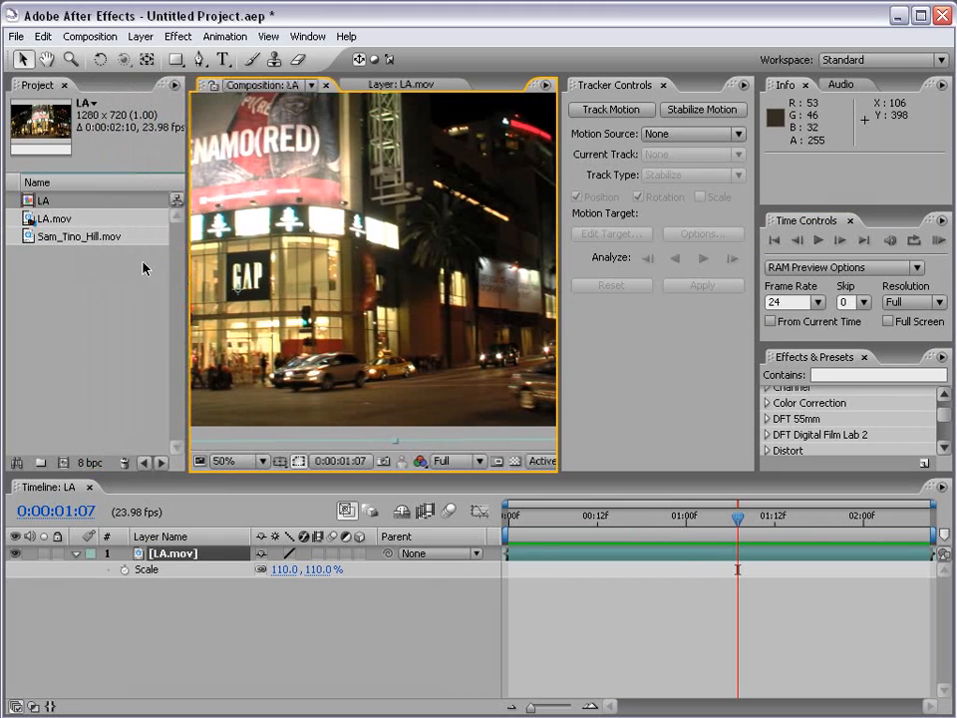
pyautogui.click(52, 220)
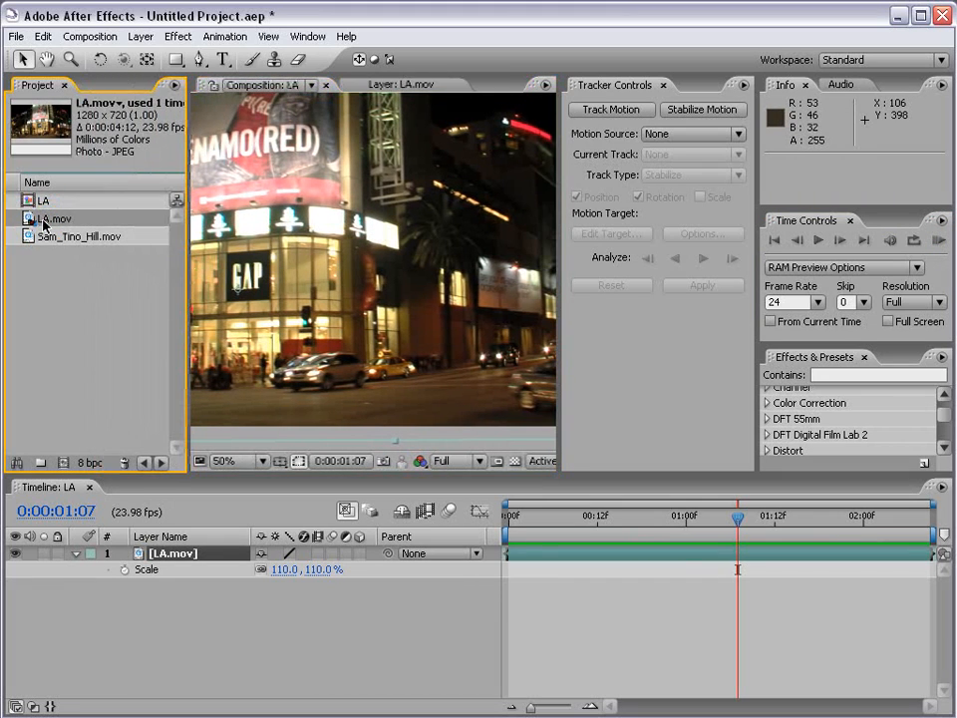
pyautogui.moveTo(45, 224); pyautogui.dragTo(63, 461)
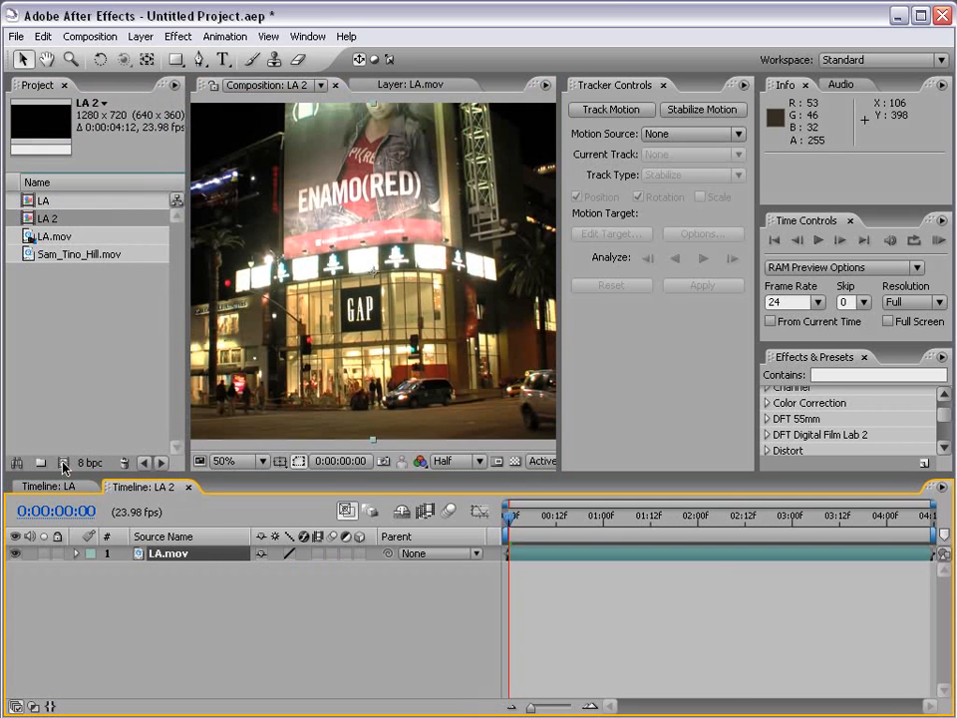
# - Create a 1280 × 720 solid layer in LA 2, with its color sampled from the dark background of the GAP sign
pyautogui.scroll(-2, 399, 299)
pyautogui.scroll(2, 389, 319)
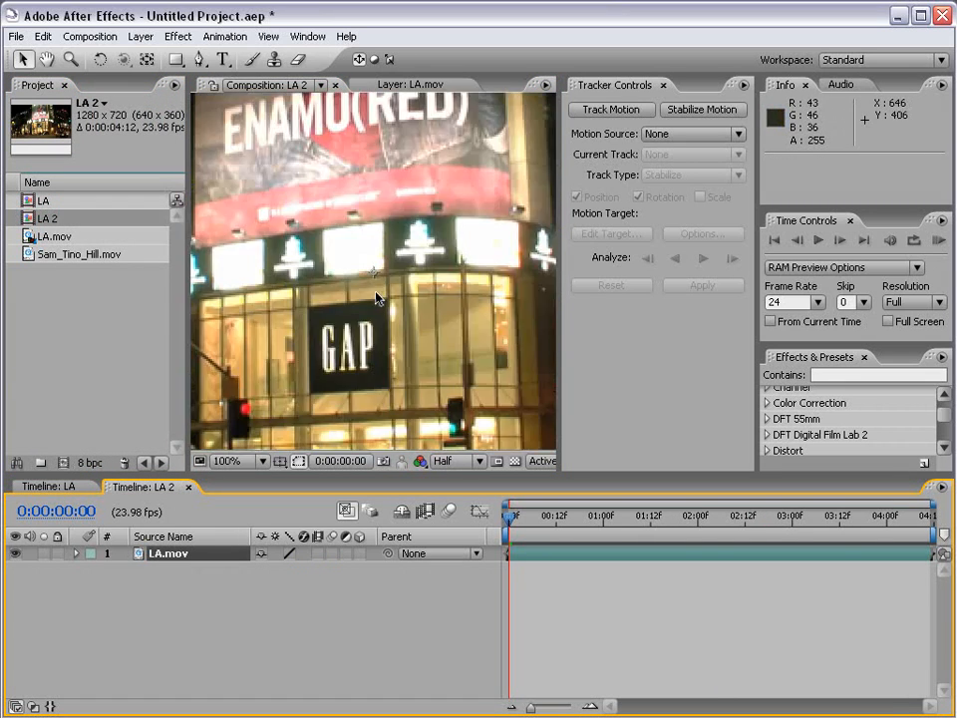
pyautogui.scroll(2, 379, 297)
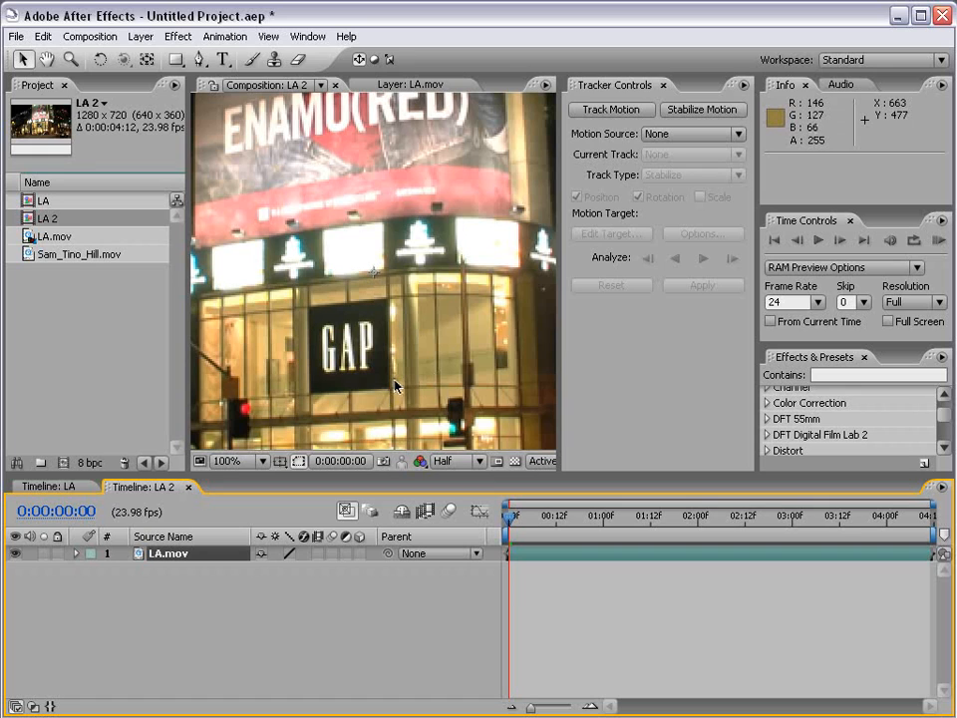
pyautogui.click(140, 36)
pyautogui.moveTo(145, 62)
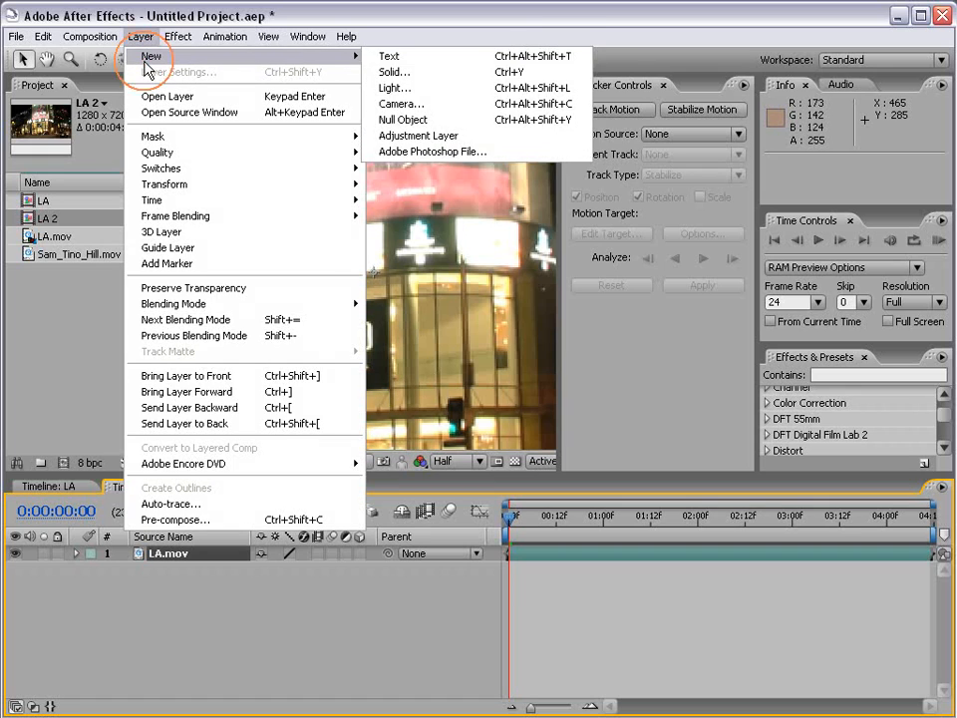
pyautogui.click(409, 74)
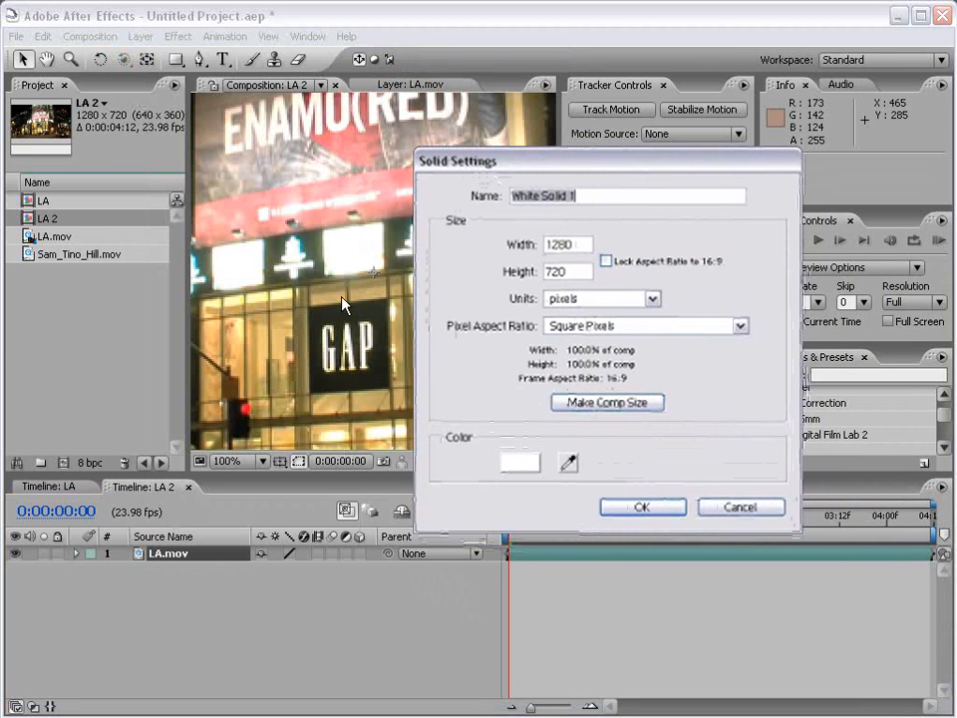
pyautogui.click(569, 463)
pyautogui.click(389, 345)
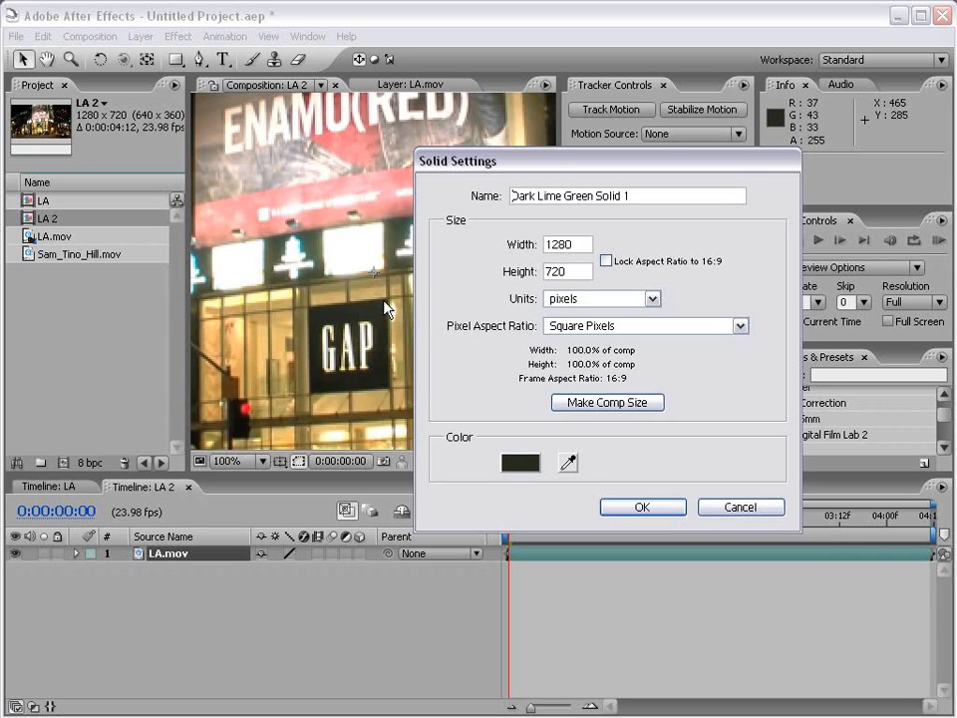
pyautogui.click(641, 506)
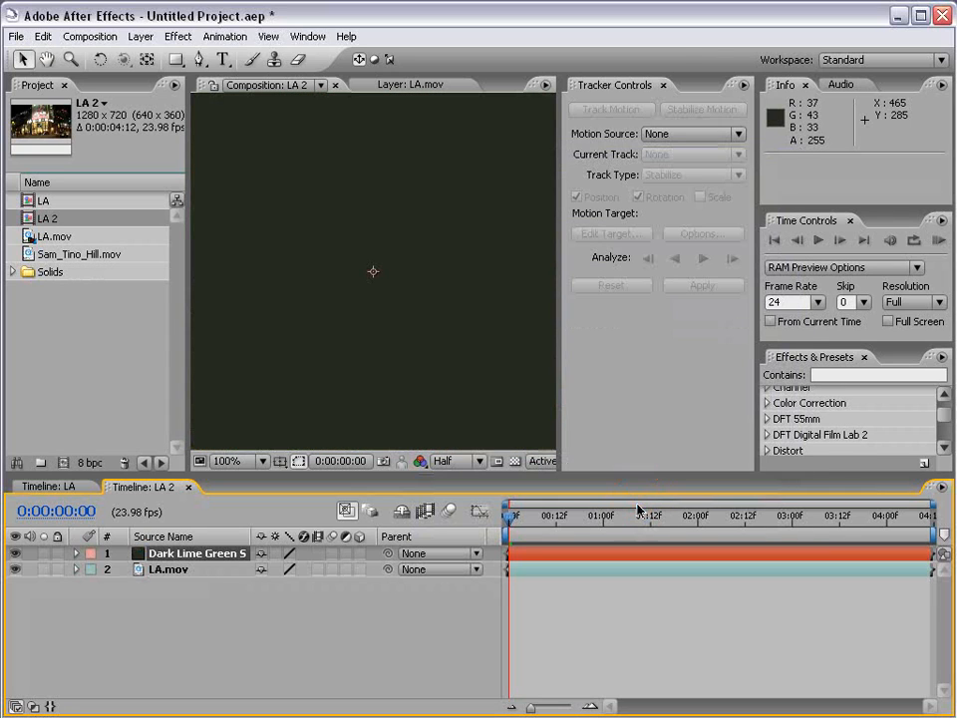
# - Hide the dark solid layer so the LA.mov footage beneath it shows
pyautogui.scroll(-4, 399, 274)
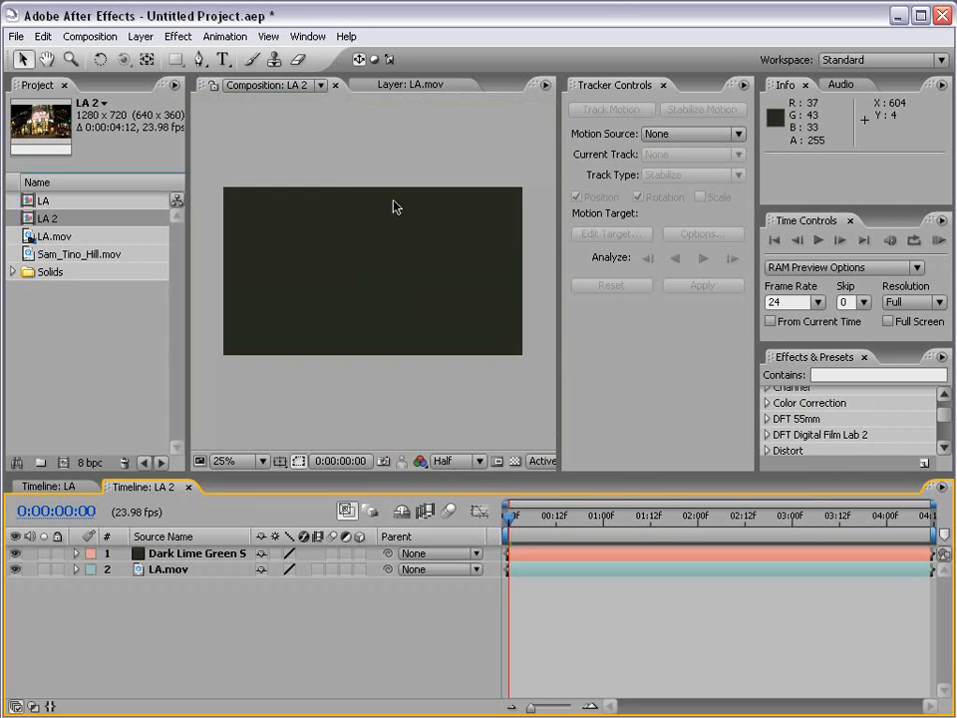
pyautogui.click(307, 233)
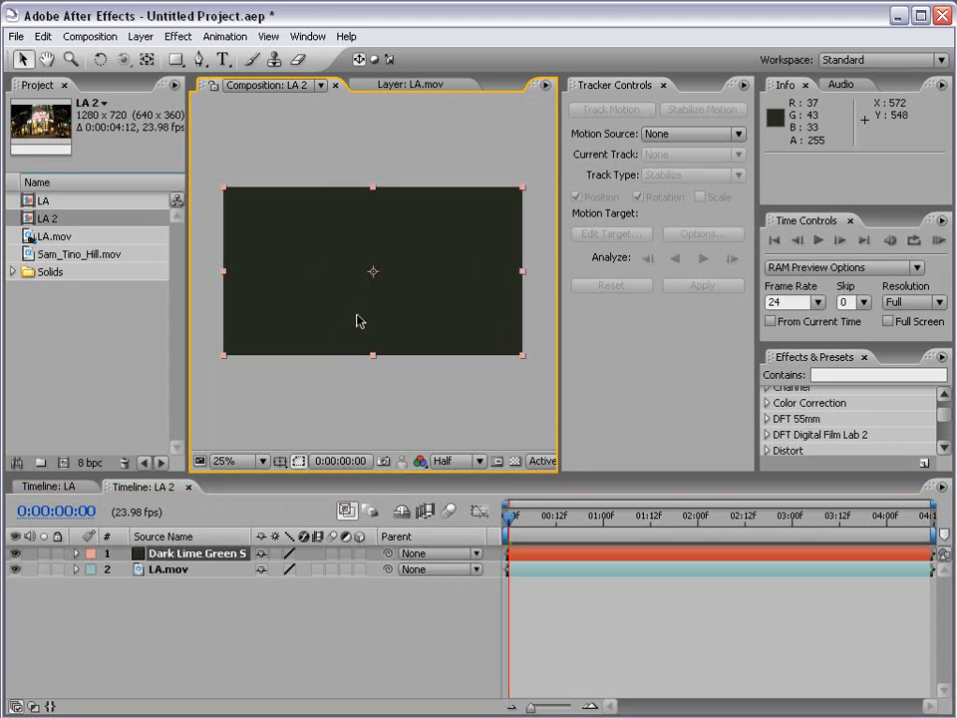
pyautogui.click(14, 553)
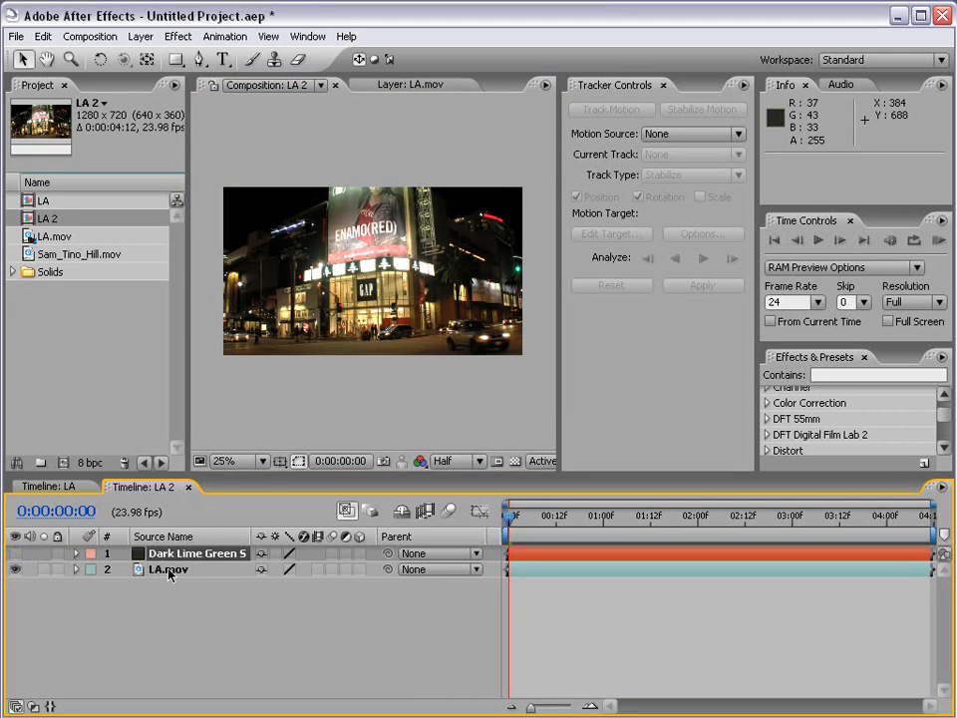
# - Open the LA.mov layer, start a motion track on it and set the track type to Perspective corner pin
pyautogui.click(167, 569)
pyautogui.press('.')
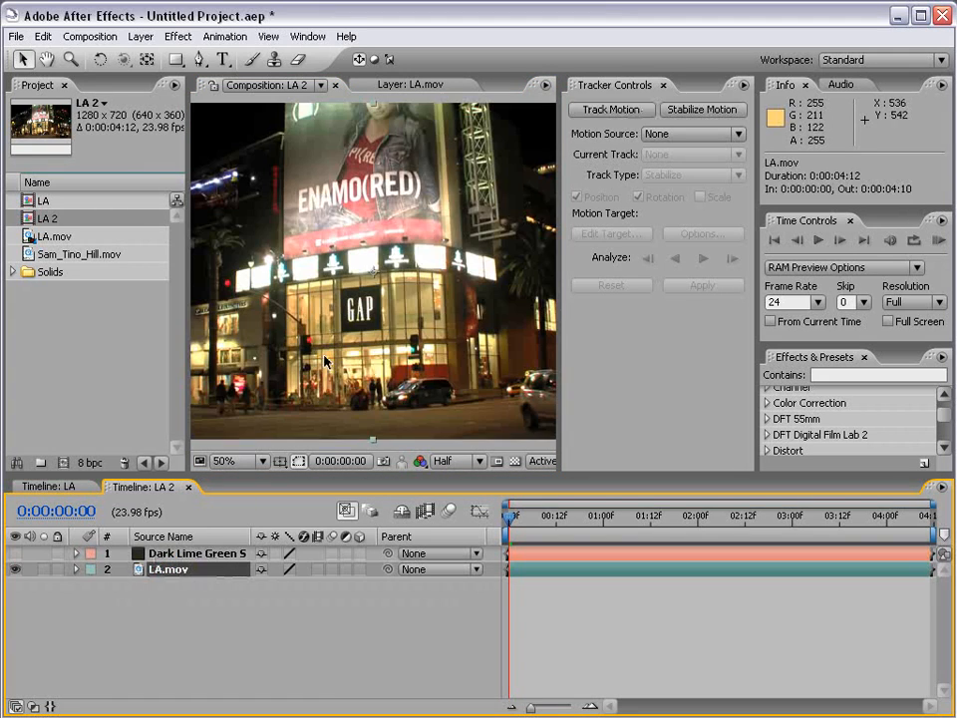
pyautogui.doubleClick(166, 571)
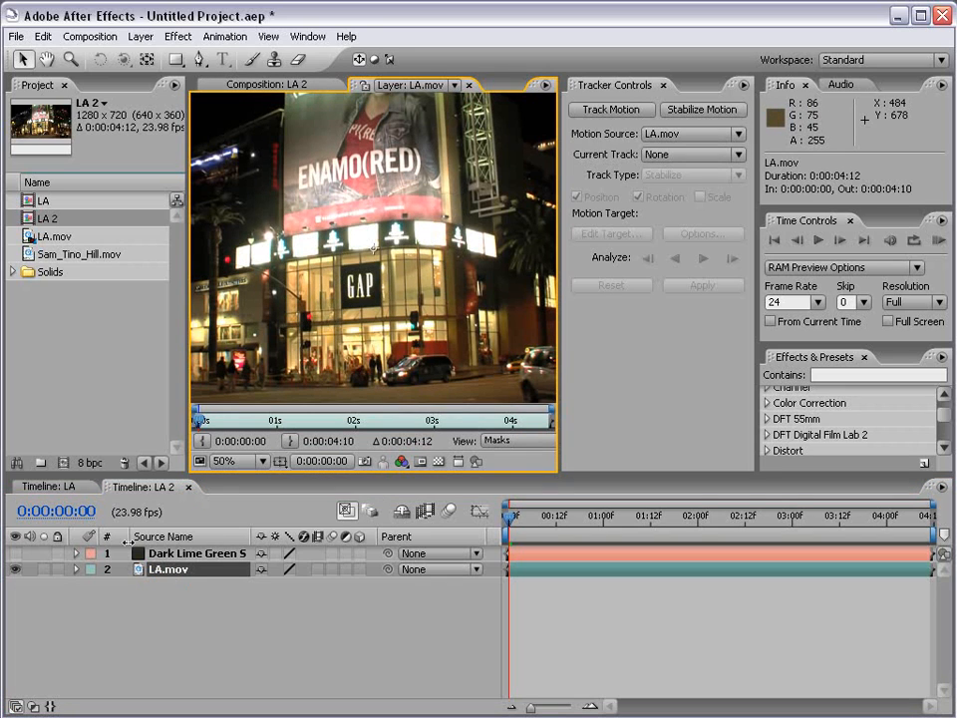
pyautogui.click(605, 115)
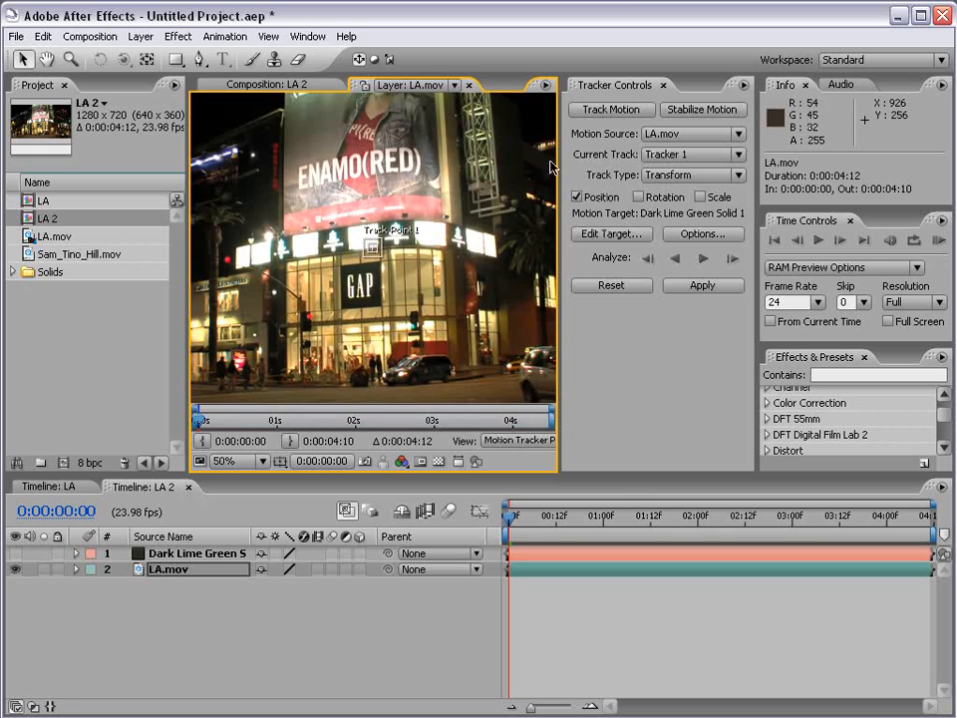
pyautogui.press('.')
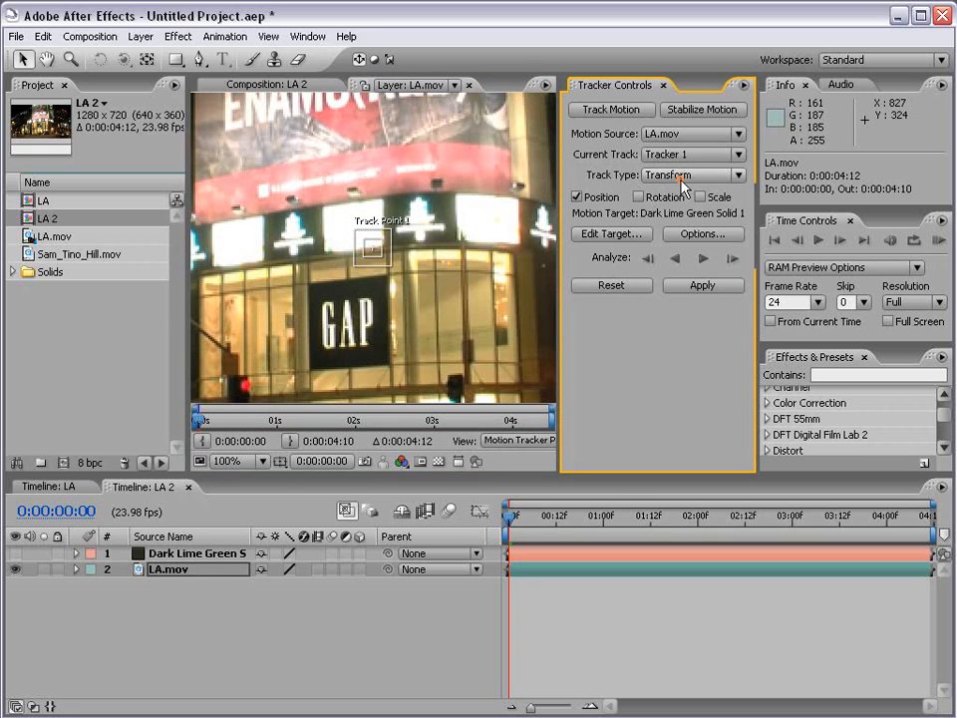
pyautogui.click(688, 175)
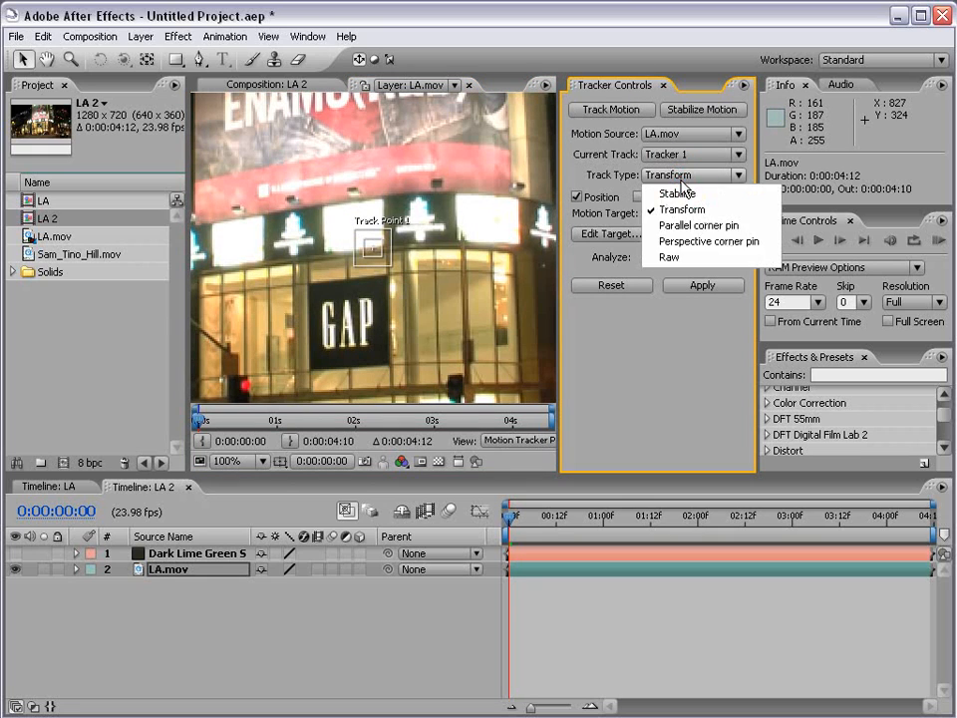
pyautogui.click(748, 247)
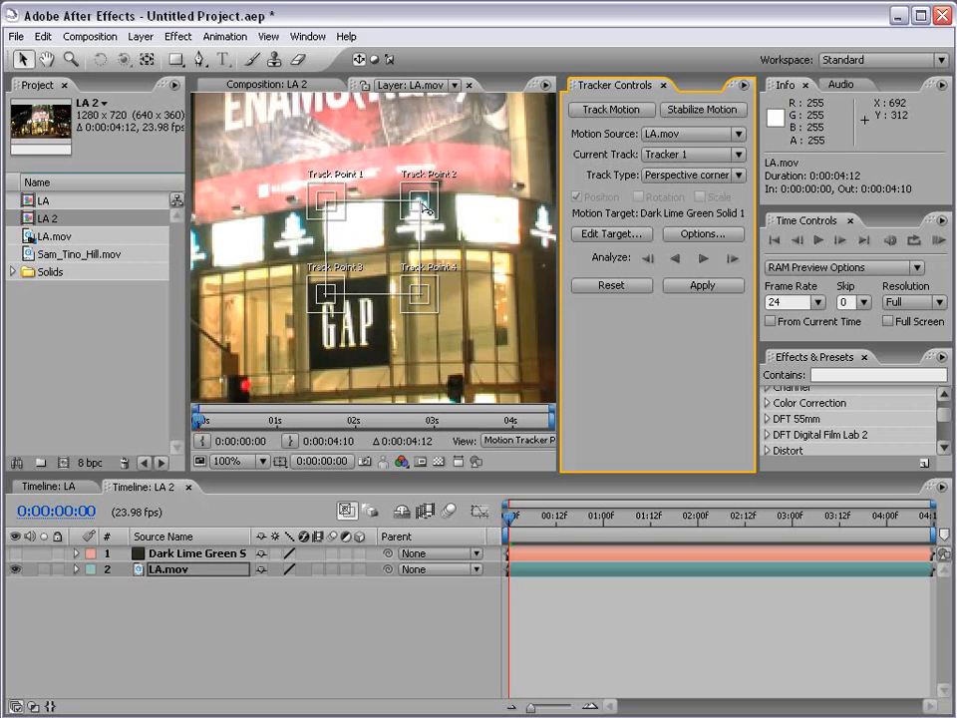
# - Place Track Point 3 on the GAP sign's lower-left corner and Track Point 4 on its lower-right corner
pyautogui.press('space')
pyautogui.moveTo(383, 324); pyautogui.dragTo(390, 264)
pyautogui.scroll(1, 390, 260)
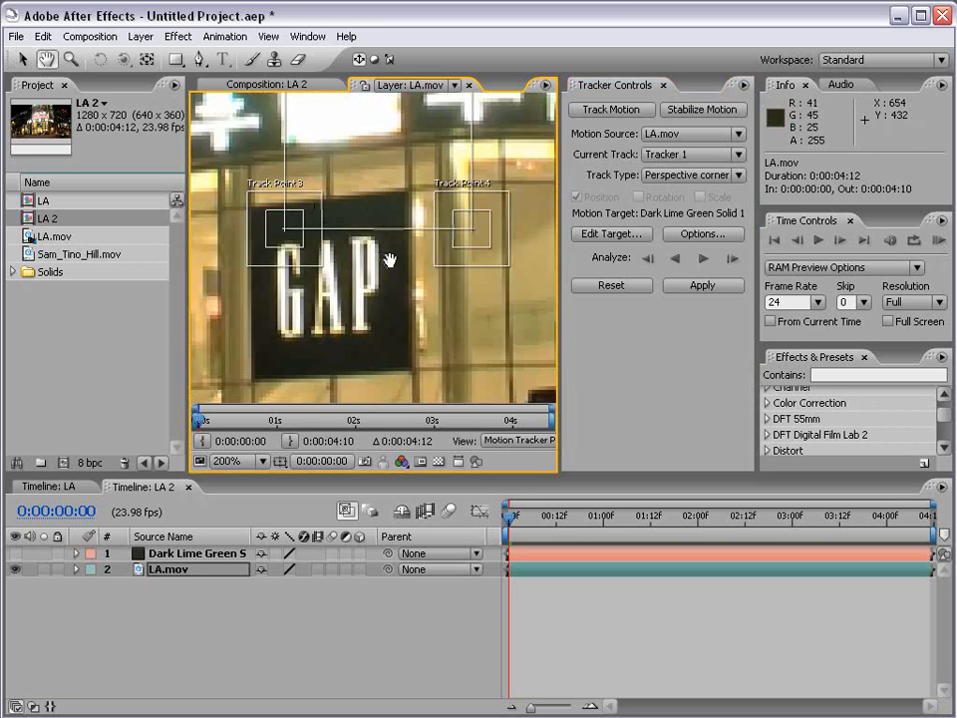
pyautogui.moveTo(339, 143); pyautogui.dragTo(372, 251)
pyautogui.moveTo(374, 344); pyautogui.dragTo(375, 276)
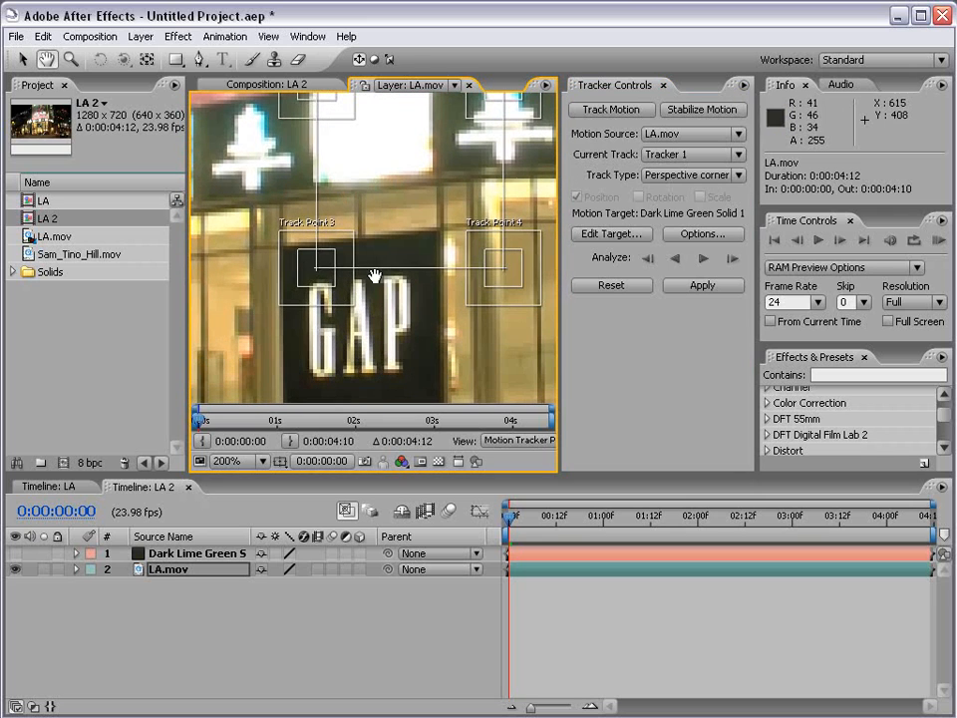
pyautogui.moveTo(385, 325); pyautogui.dragTo(385, 281)
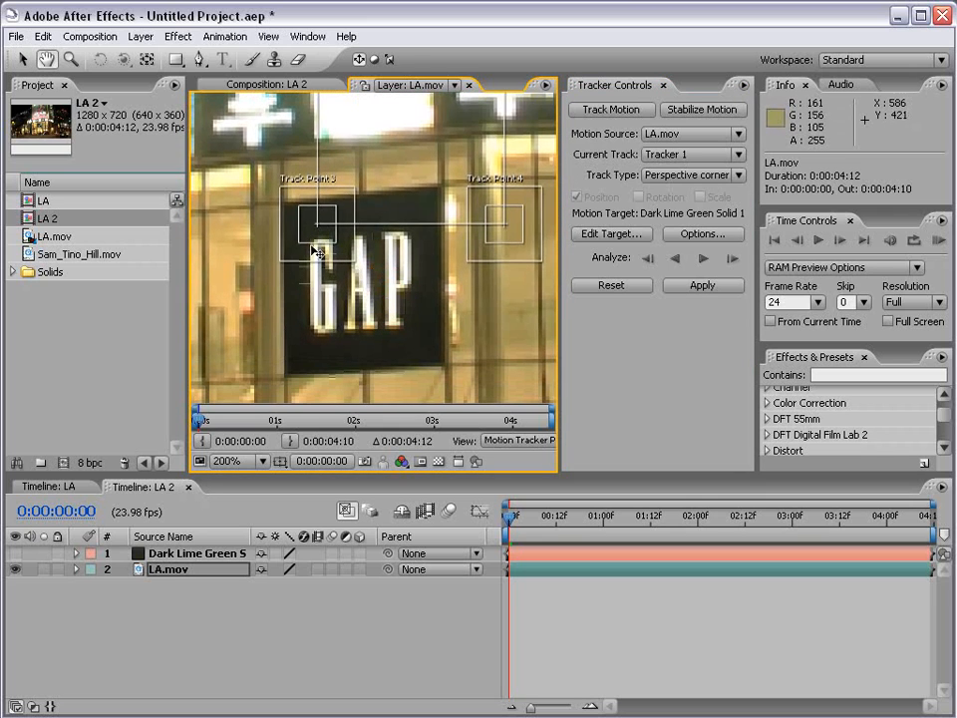
pyautogui.moveTo(312, 251); pyautogui.dragTo(295, 385)
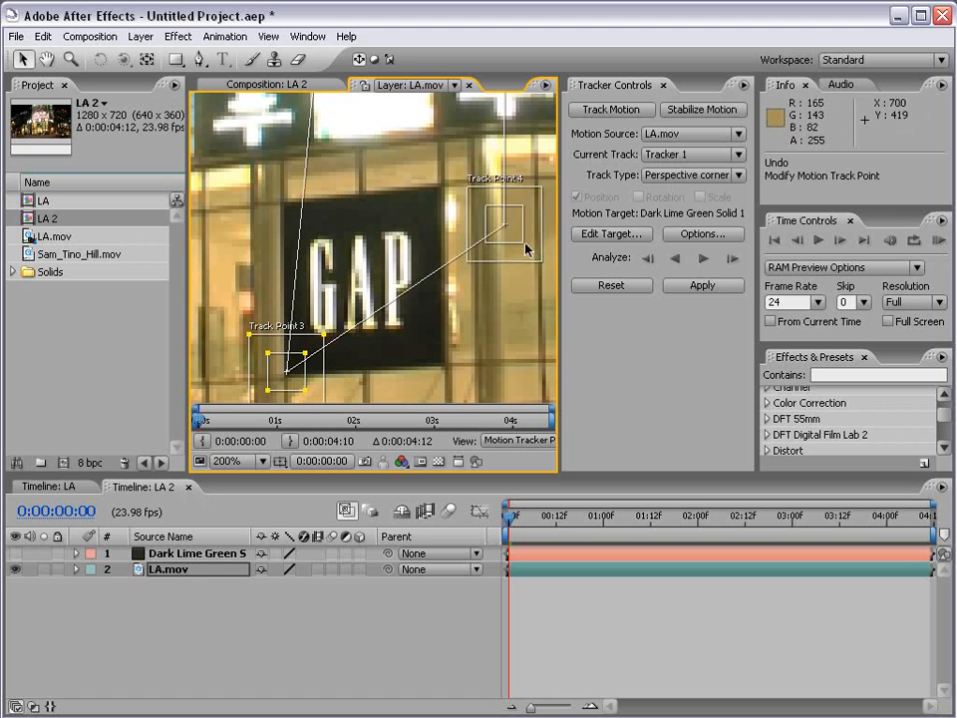
pyautogui.moveTo(528, 250); pyautogui.dragTo(450, 339)
# - Place Track Point 2 on the GAP sign's upper-right corner and Track Point 1 on its upper-left corner
pyautogui.scroll(5, 454, 179)
pyautogui.moveTo(445, 192); pyautogui.dragTo(386, 340)
pyautogui.moveTo(301, 335); pyautogui.dragTo(426, 270)
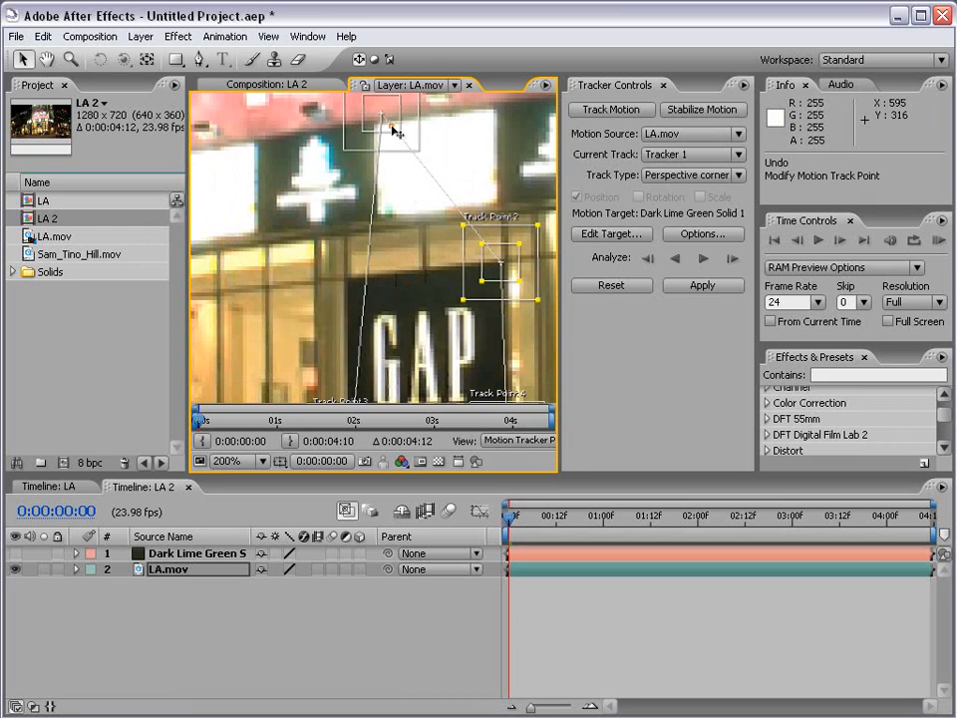
pyautogui.moveTo(394, 130); pyautogui.dragTo(363, 228)
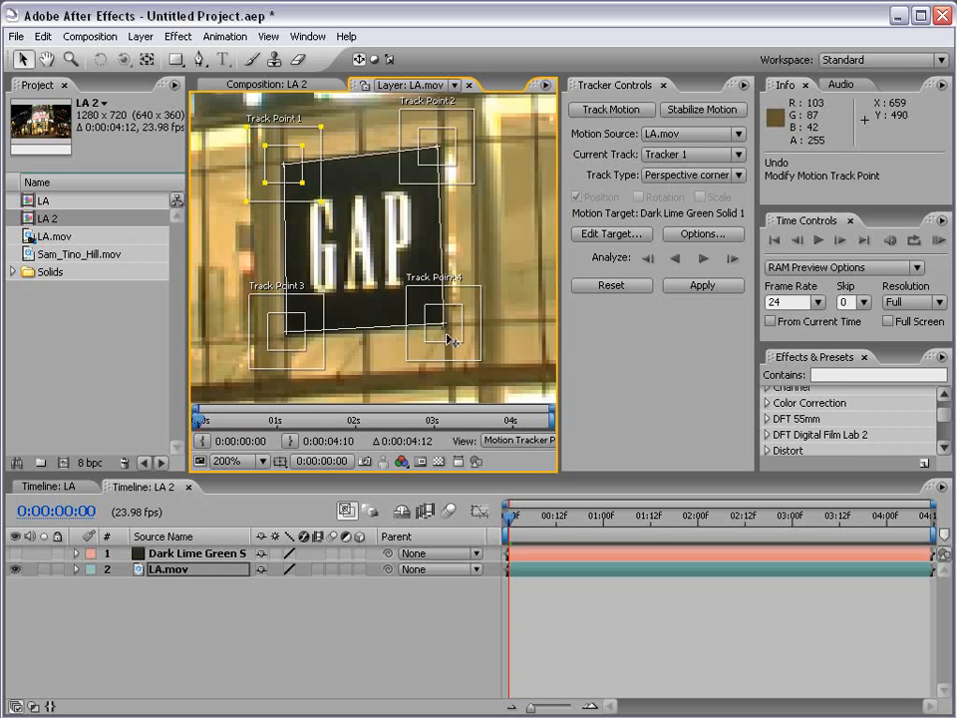
# - Offset Track Point 4's tracking region to the window frame right of the GAP sign, with its attach point on the sign's lower-right corner
pyautogui.click(449, 335)
pyautogui.press('.')
pyautogui.moveTo(484, 354); pyautogui.dragTo(474, 327)
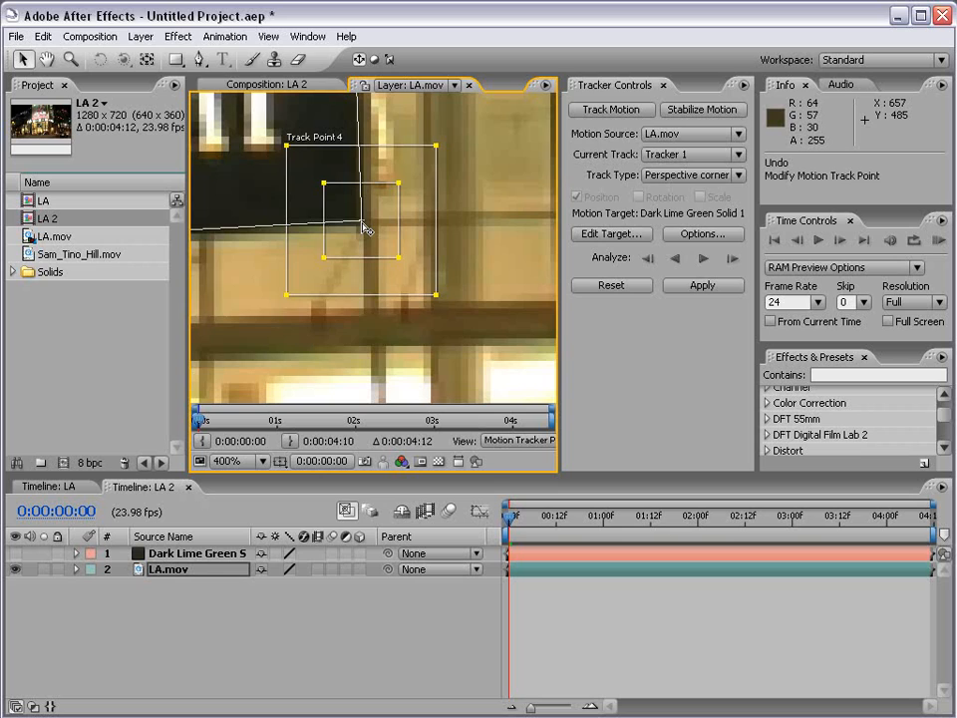
pyautogui.press(',')
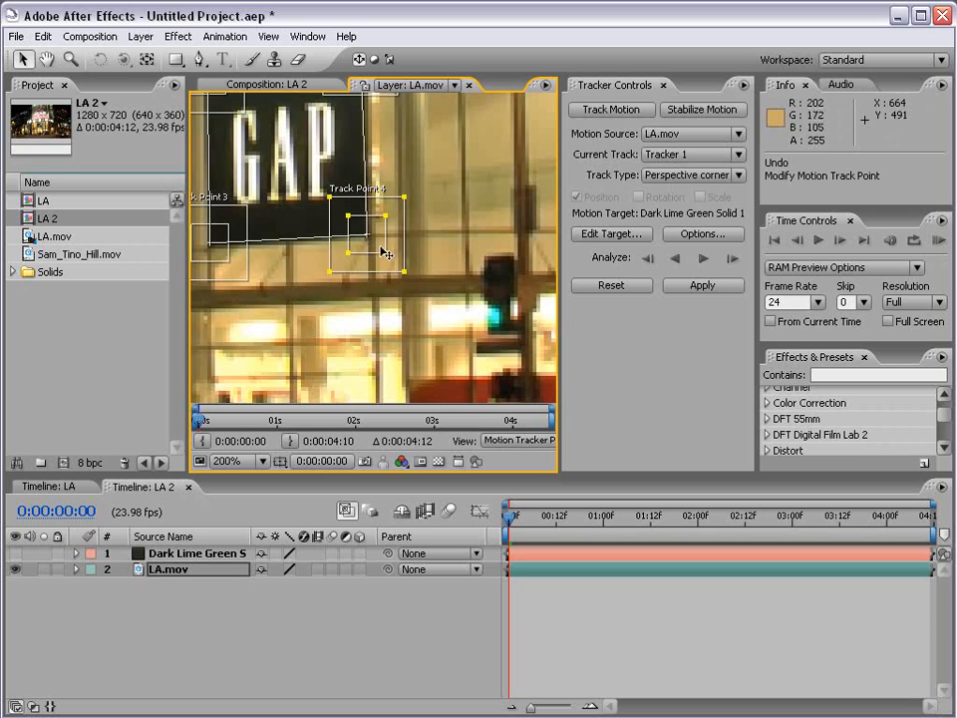
pyautogui.moveTo(371, 248); pyautogui.dragTo(319, 283)
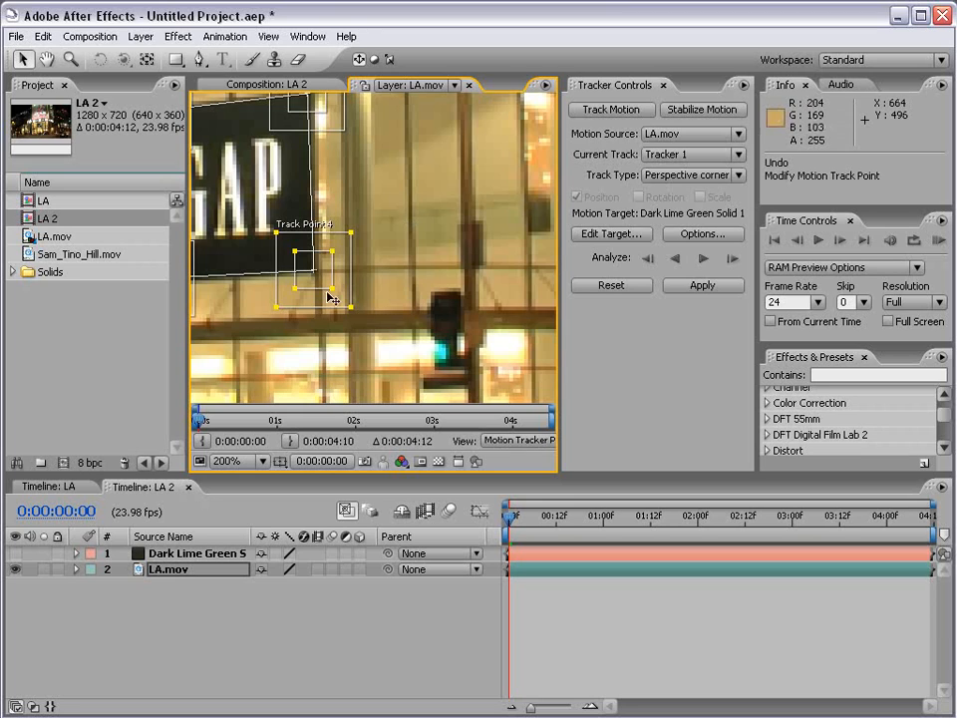
pyautogui.moveTo(314, 286); pyautogui.dragTo(473, 309)
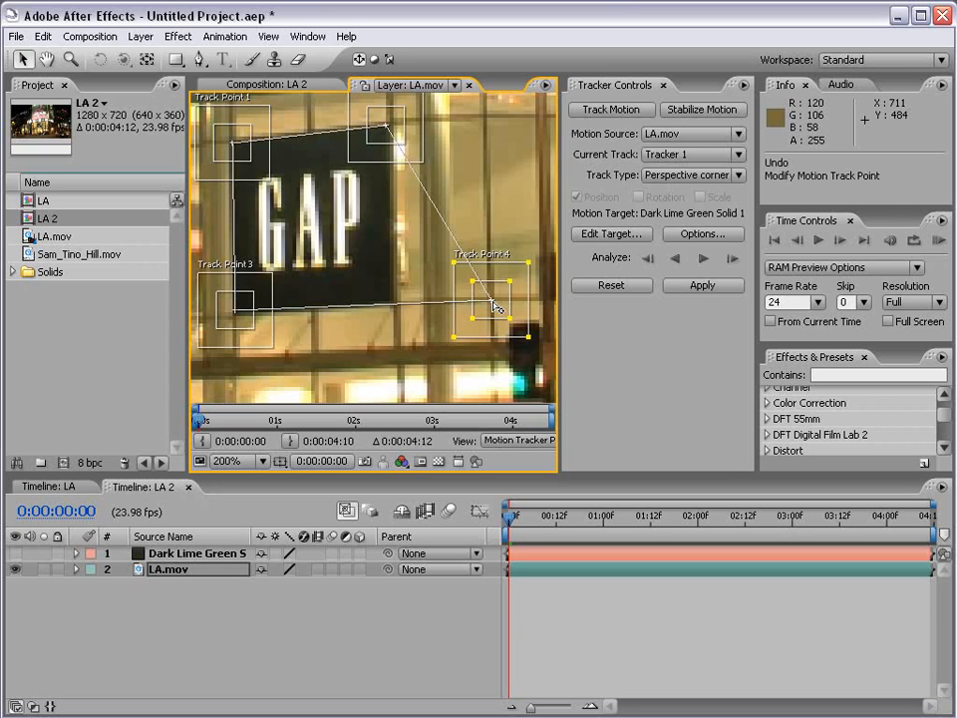
pyautogui.moveTo(492, 305); pyautogui.dragTo(394, 307)
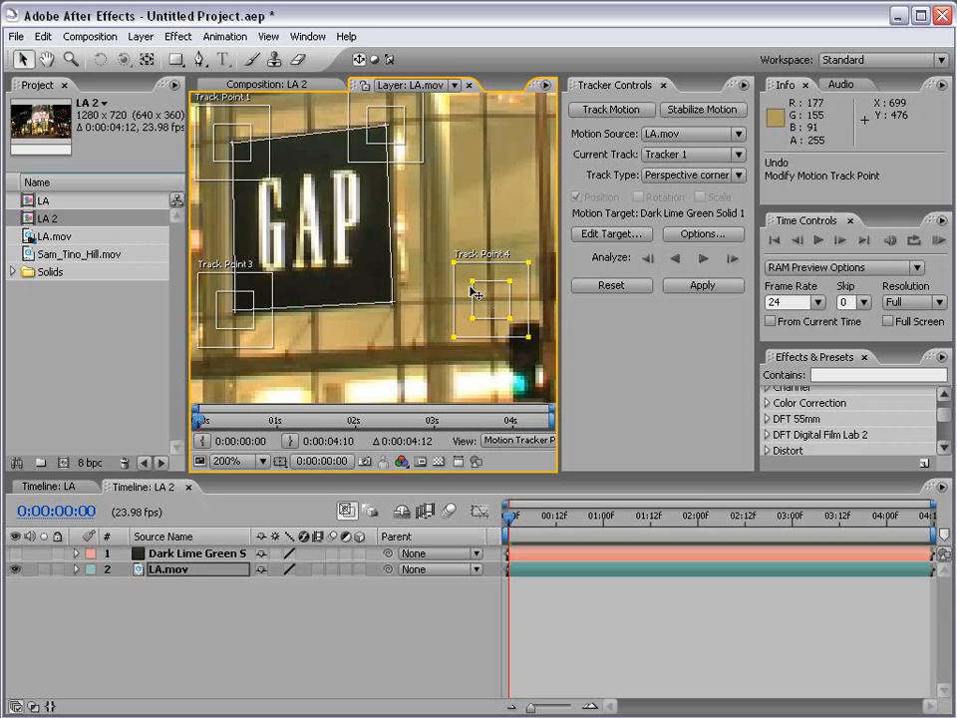
pyautogui.press(',')
pyautogui.press(',')
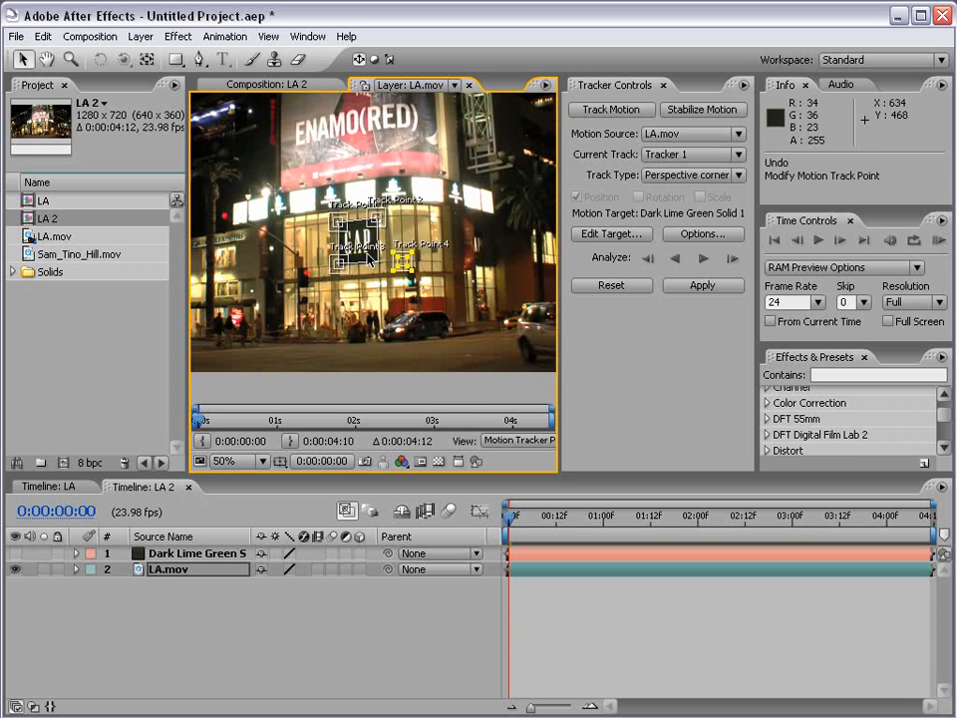
pyautogui.press('.')
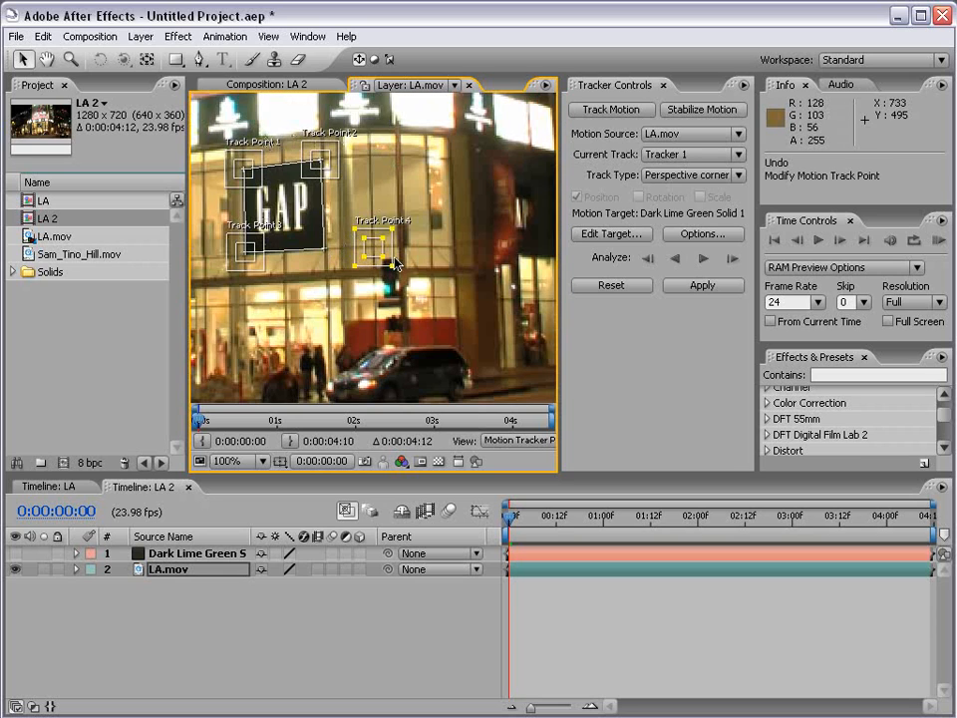
# - Fit the four track points to the GAP sign at 0:00:01:15 and analyze the motion forward to the end of the clip
pyautogui.press('`')
pyautogui.press('.')
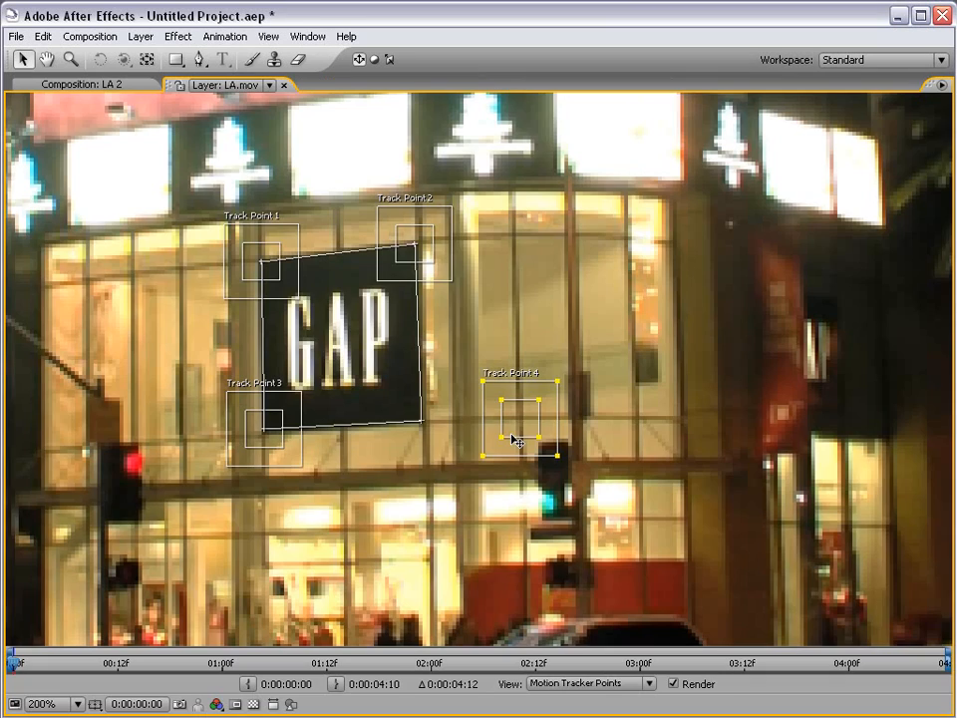
pyautogui.moveTo(523, 428); pyautogui.dragTo(598, 452)
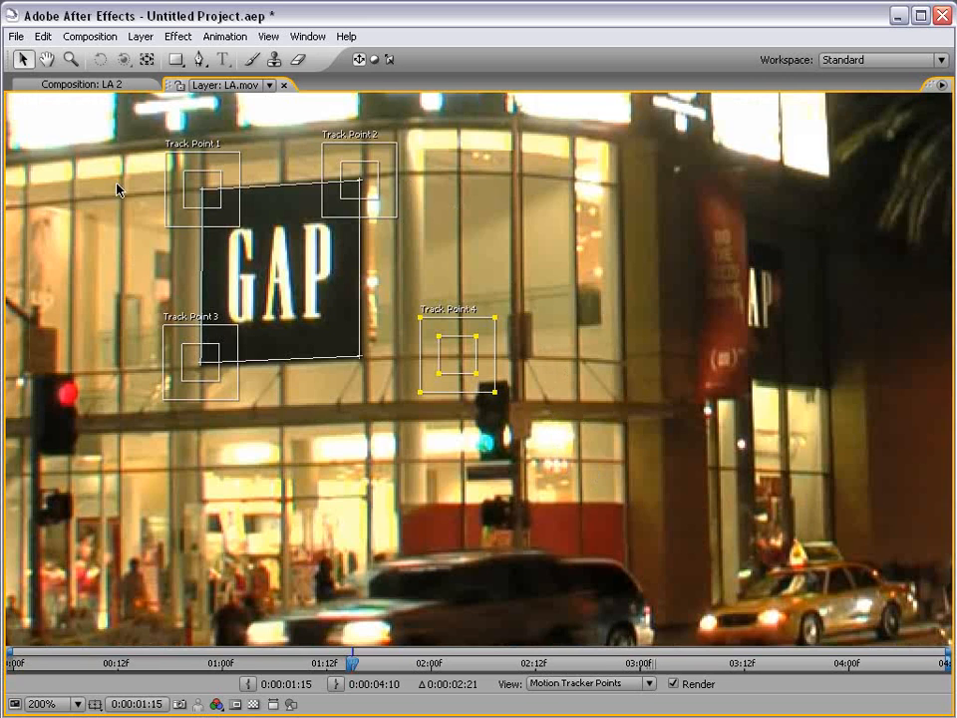
pyautogui.press('`')
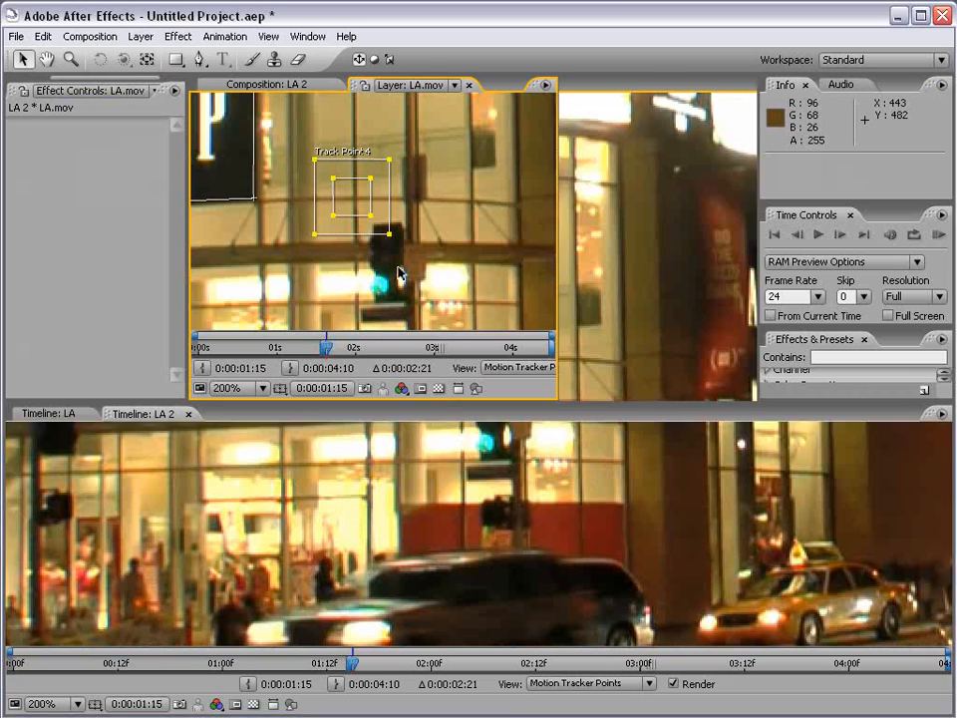
pyautogui.scroll(-1, 399, 273)
pyautogui.moveTo(309, 198); pyautogui.dragTo(362, 259)
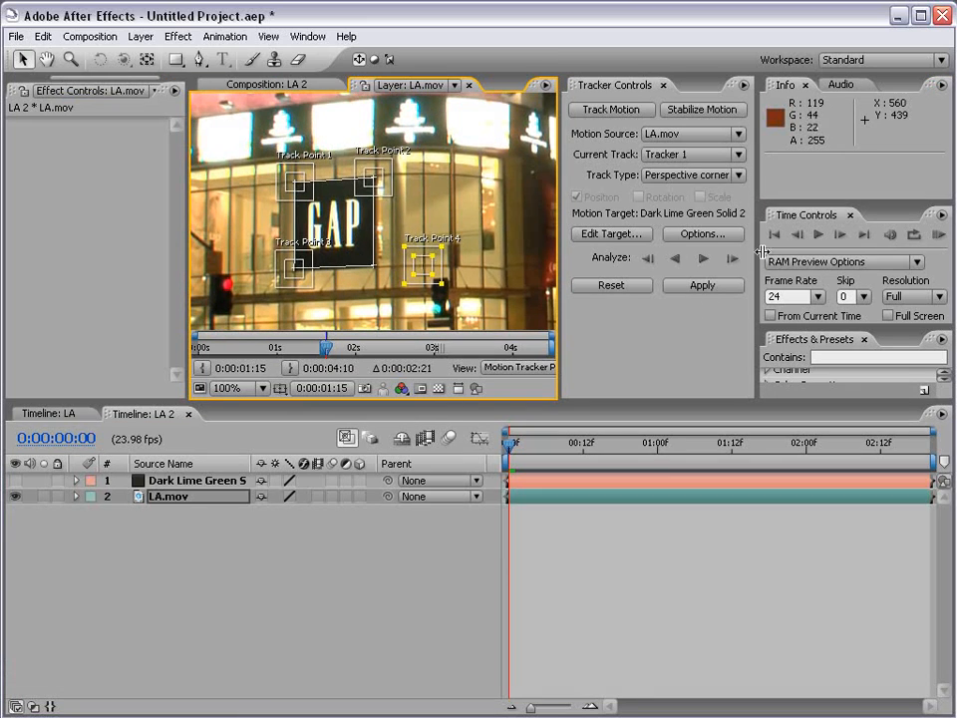
pyautogui.click(705, 260)
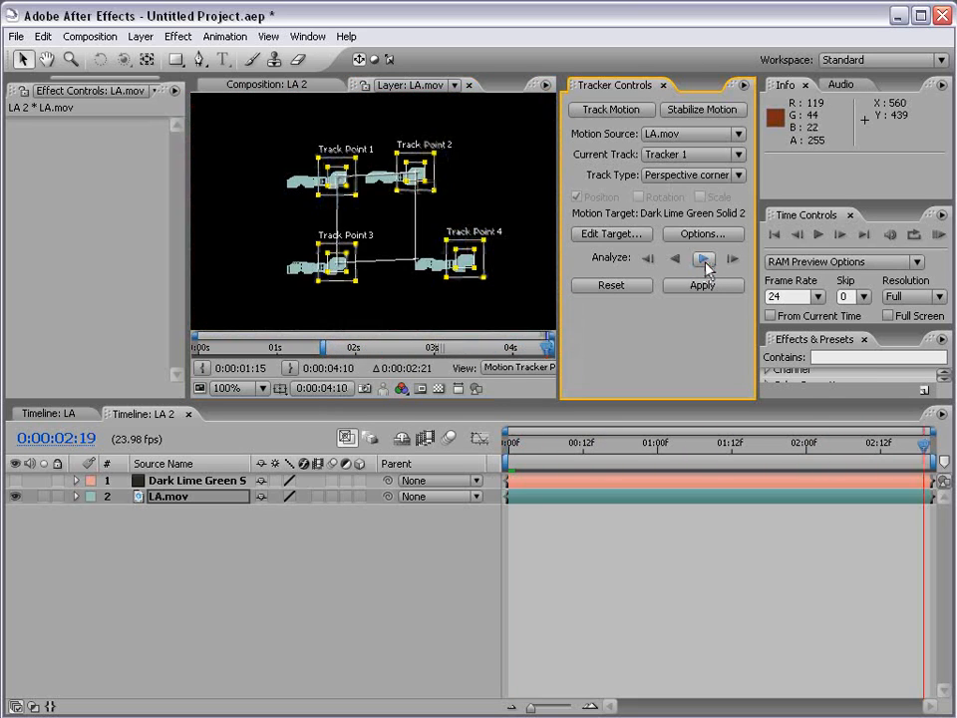
pyautogui.moveTo(544, 445); pyautogui.dragTo(481, 461)
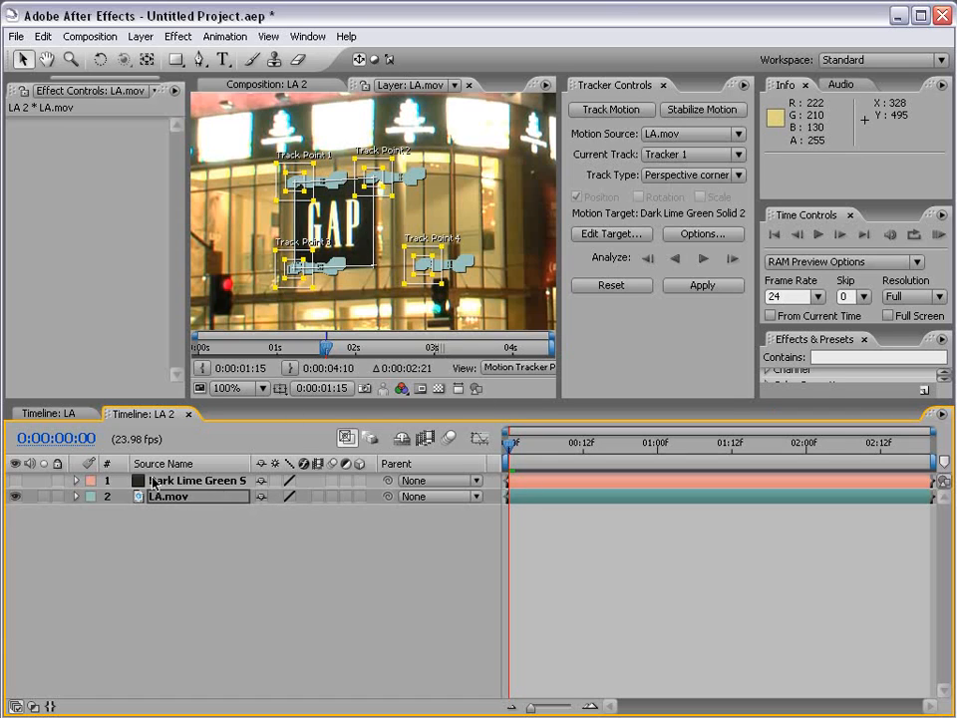
# - Set the motion target to the Dark Lime Green Solid 2 layer and apply the perspective corner pin track
pyautogui.click(608, 237)
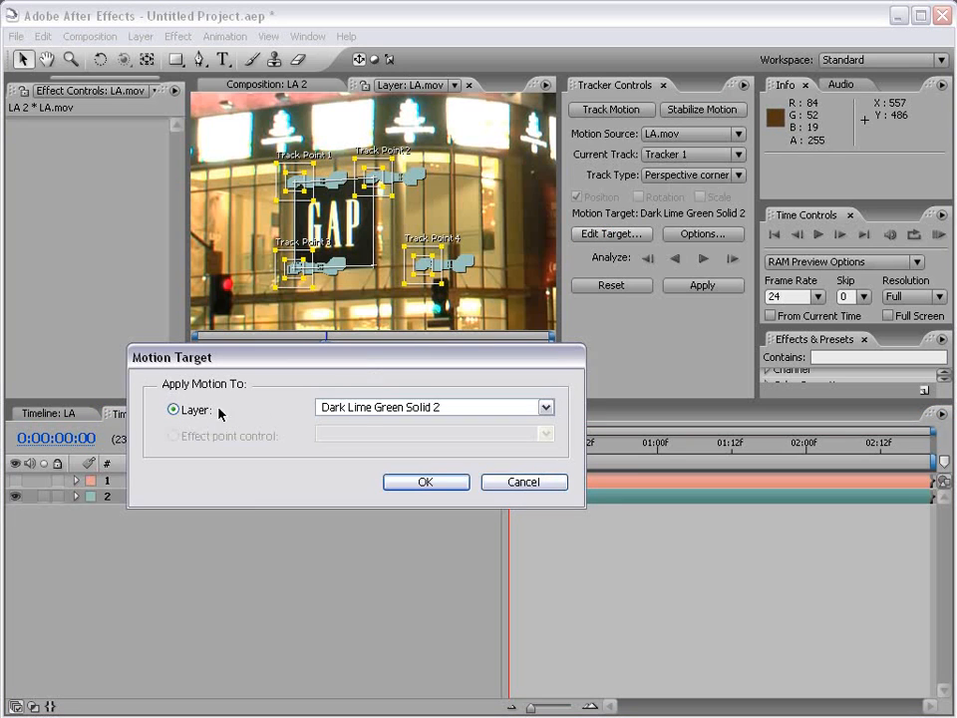
pyautogui.click(344, 408)
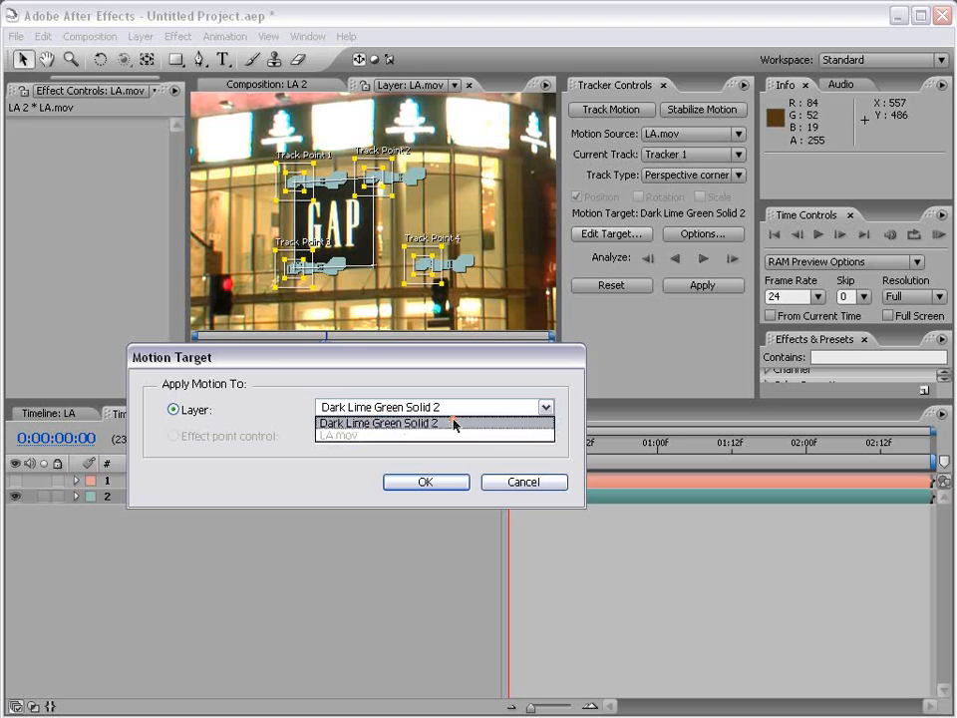
pyautogui.click(455, 426)
pyautogui.click(425, 483)
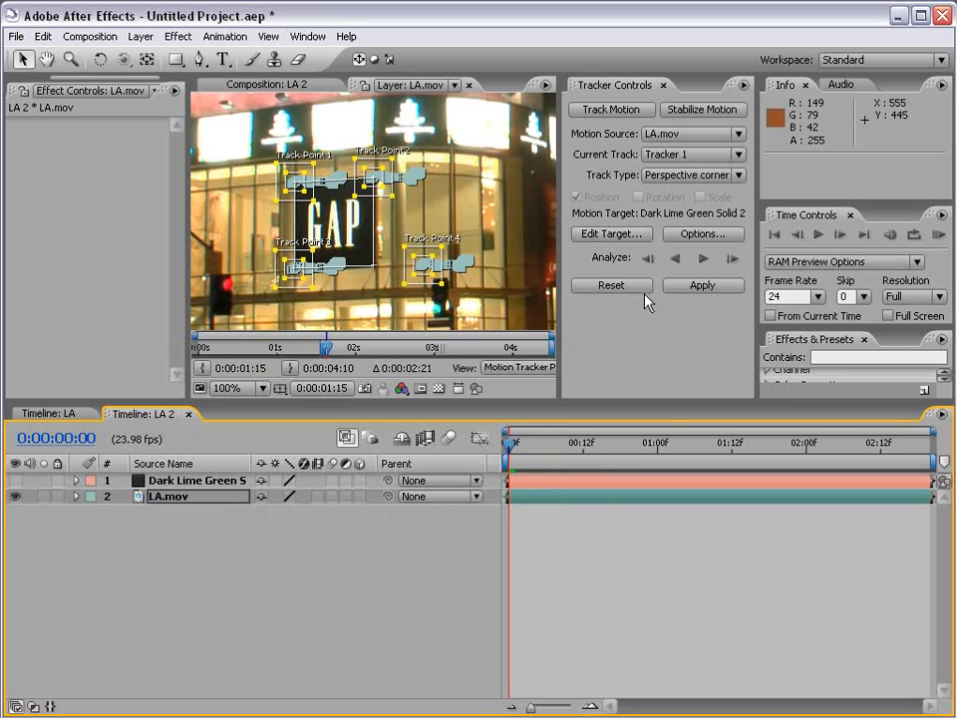
pyautogui.click(694, 286)
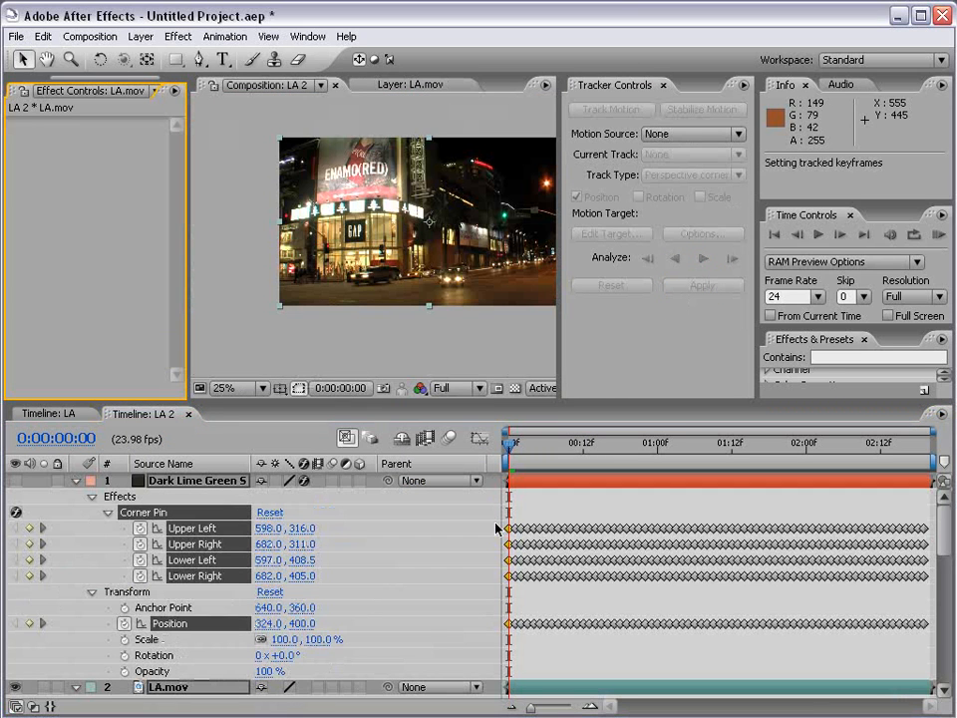
# - Make the dark solid layer visible and scrub through the composition to check its fit over the GAP sign
pyautogui.scroll(2, 382, 242)
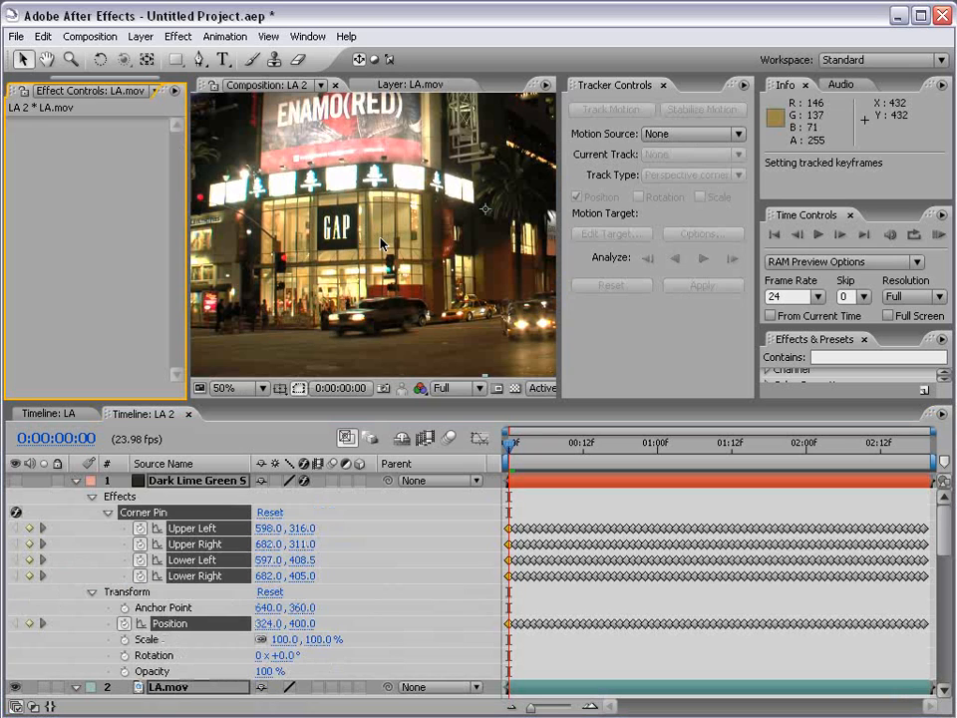
pyautogui.click(172, 486)
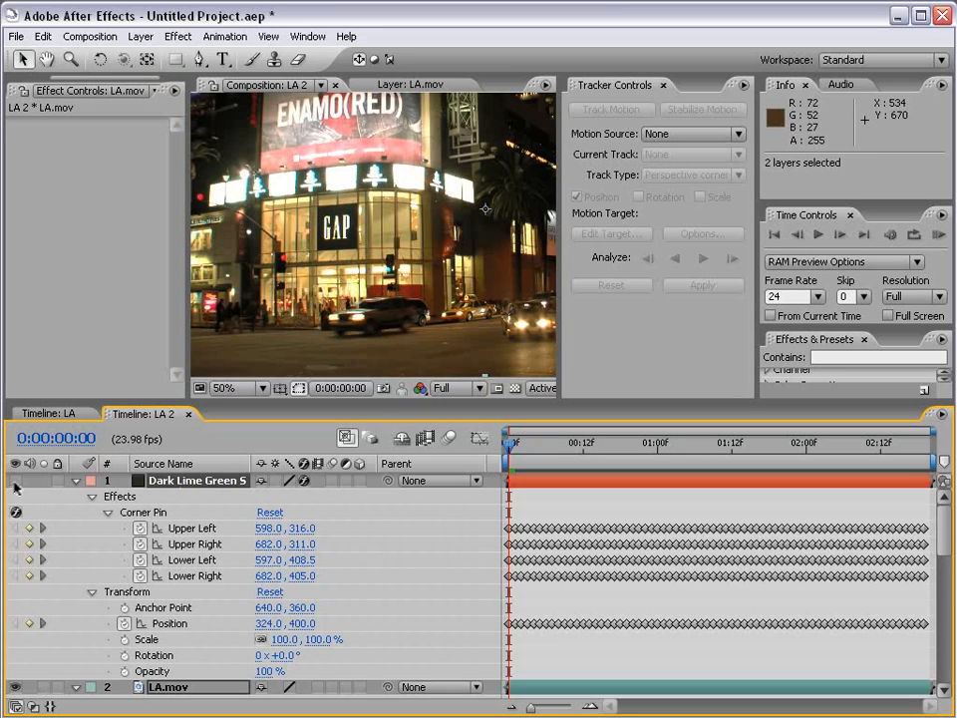
pyautogui.click(15, 482)
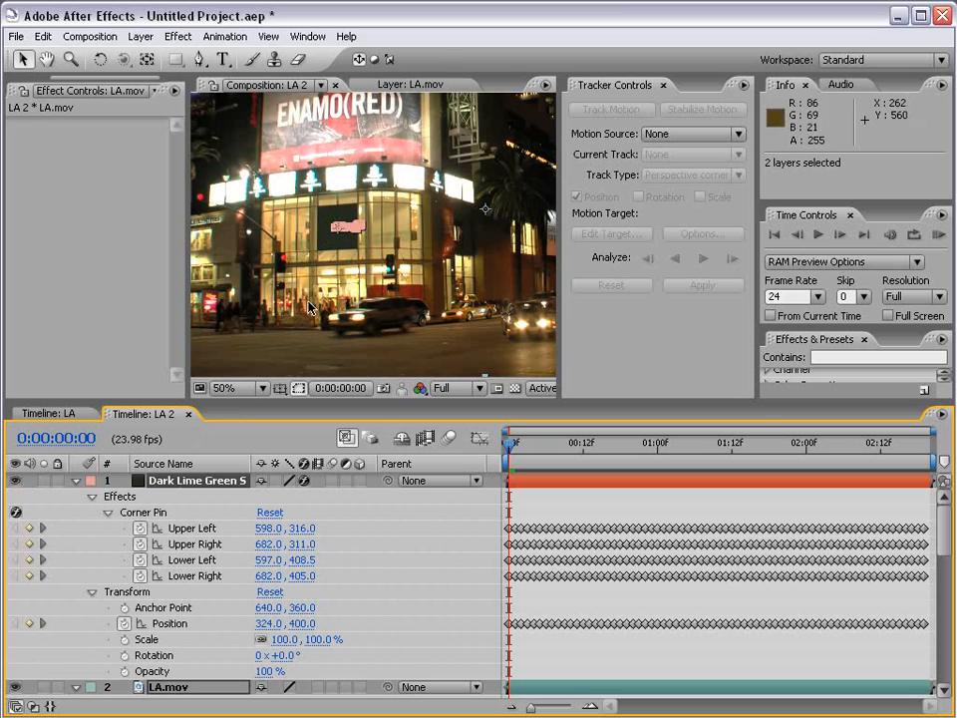
pyautogui.press('.')
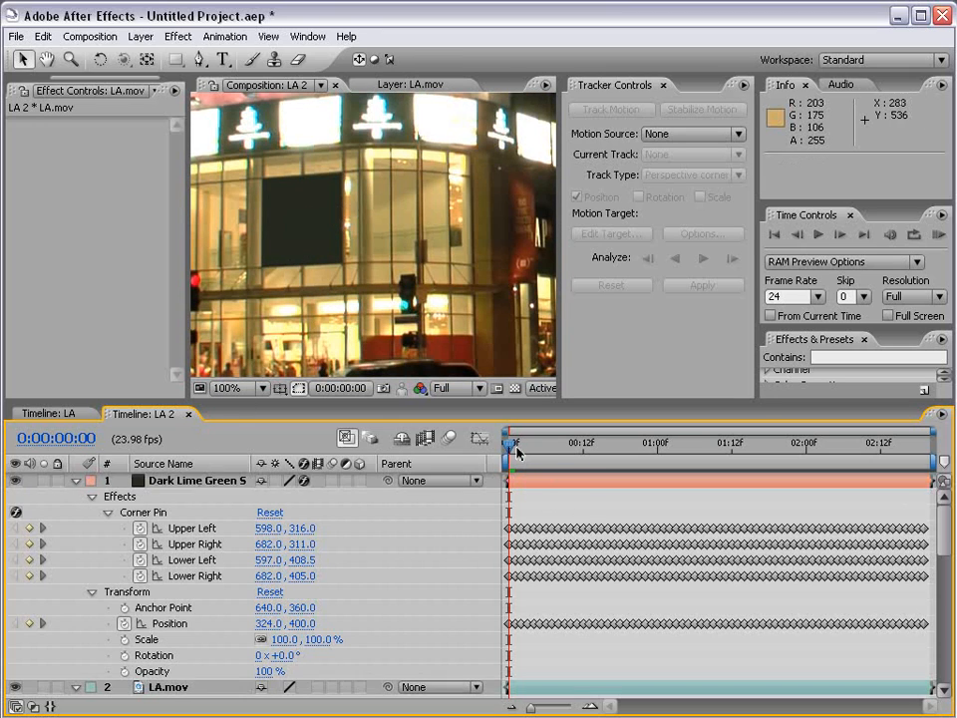
pyautogui.click(526, 447)
pyautogui.moveTo(526, 447); pyautogui.dragTo(733, 449)
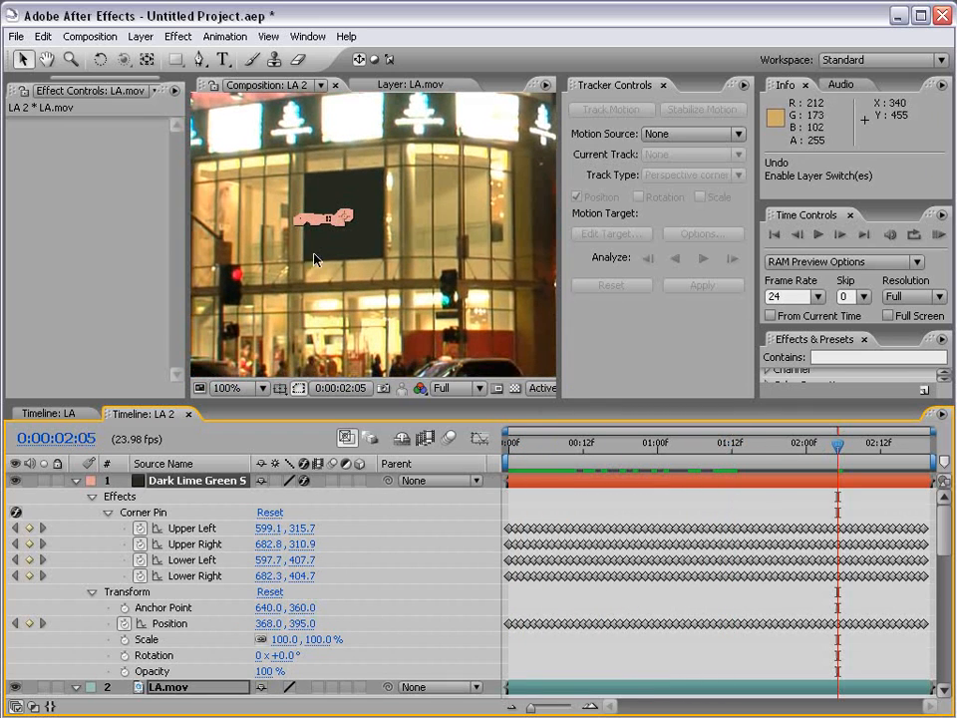
# - Collapse the dark solid layer's properties in the LA 2 timeline and deselect the layers
pyautogui.click(173, 480)
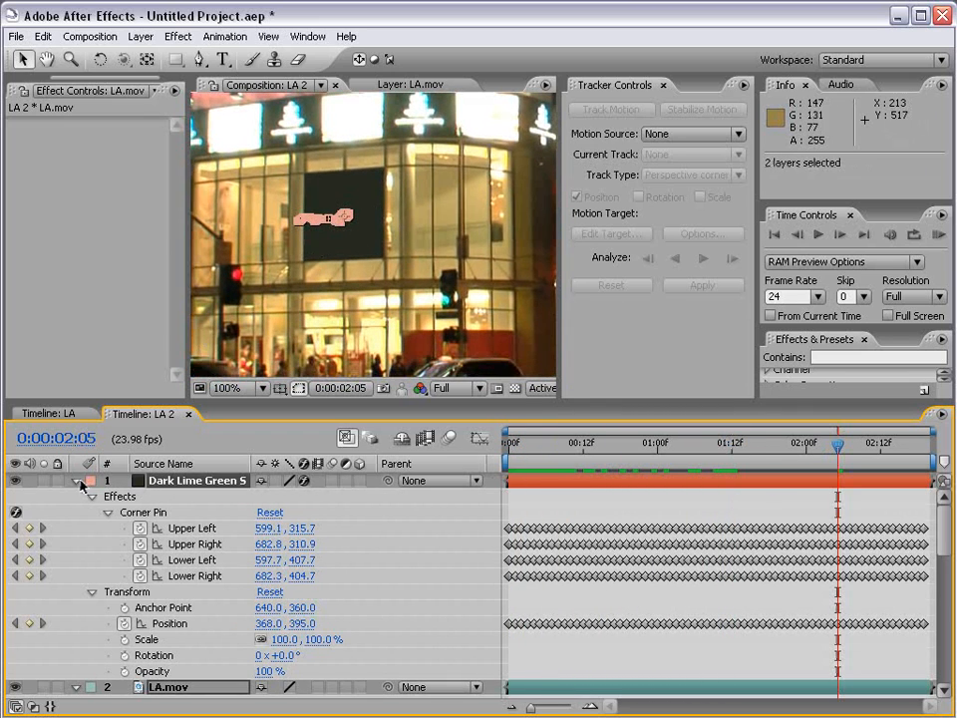
pyautogui.click(78, 480)
pyautogui.click(464, 523)
pyautogui.click(352, 230)
pyautogui.scroll(-1, 348, 235)
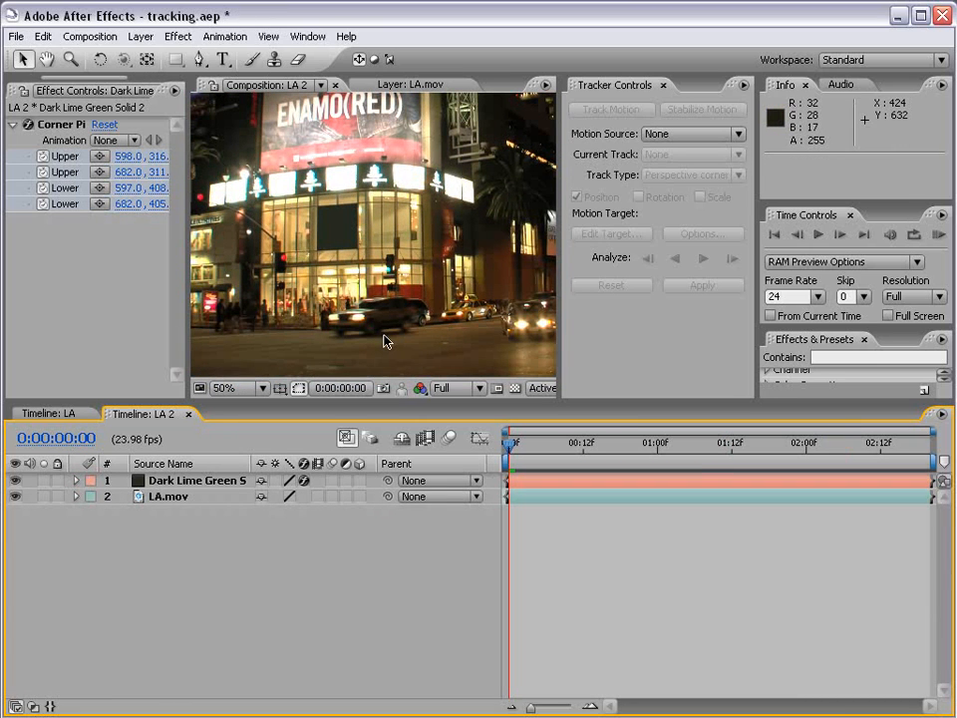
# - Pre-compose the dark solid as Dark Lime Green Solid 2 Comp 1, leaving all attributes in LA 2, and preview the result
pyautogui.click(183, 481)
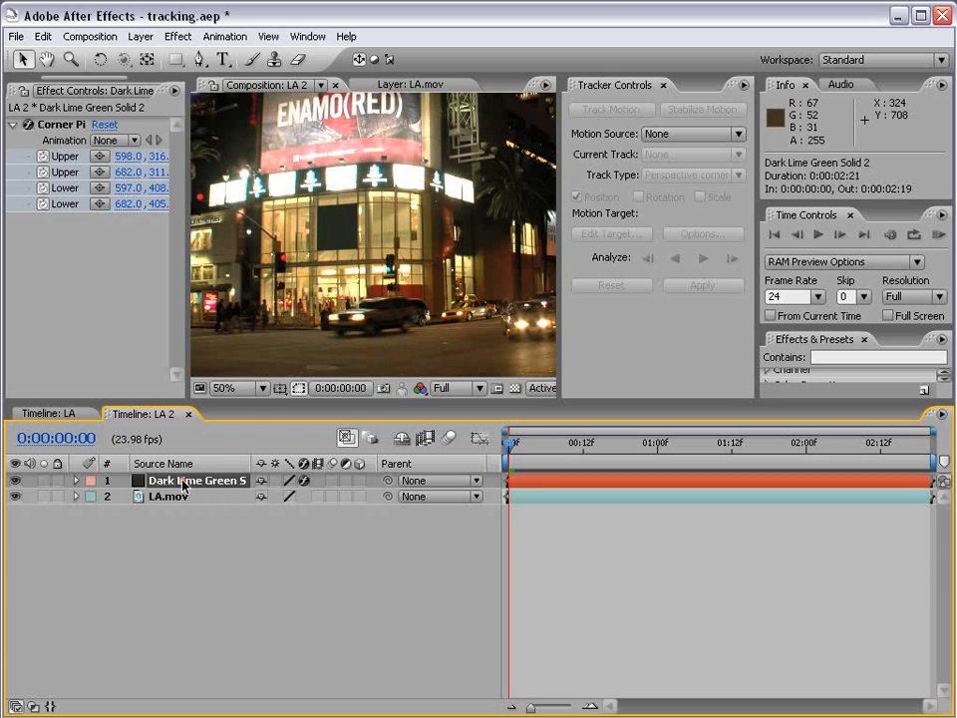
pyautogui.click(141, 36)
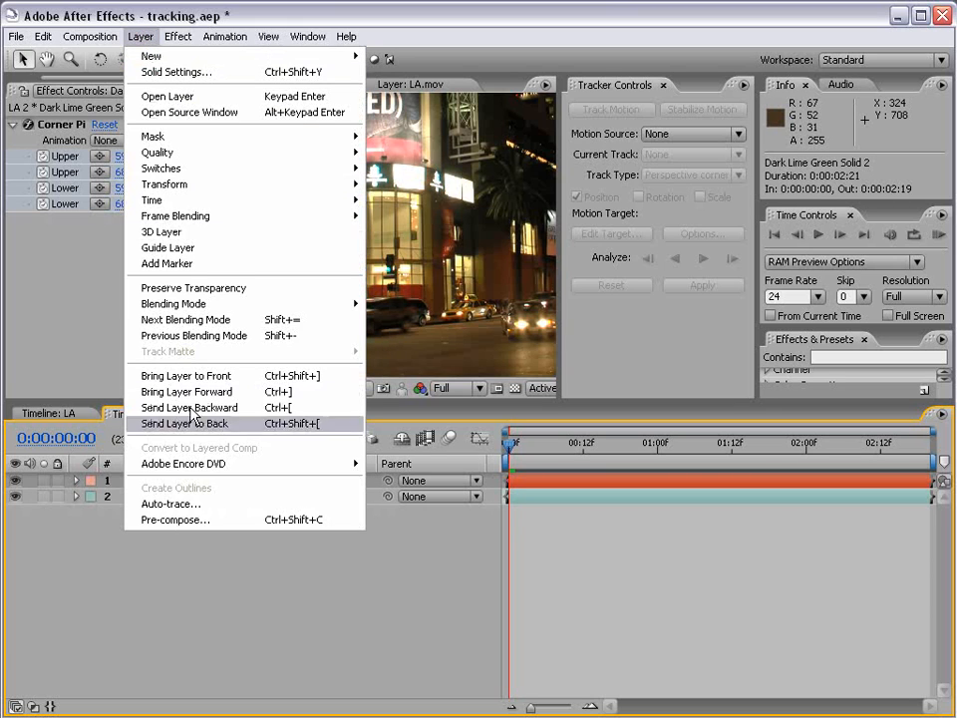
pyautogui.click(214, 524)
pyautogui.moveTo(329, 293); pyautogui.dragTo(478, 306)
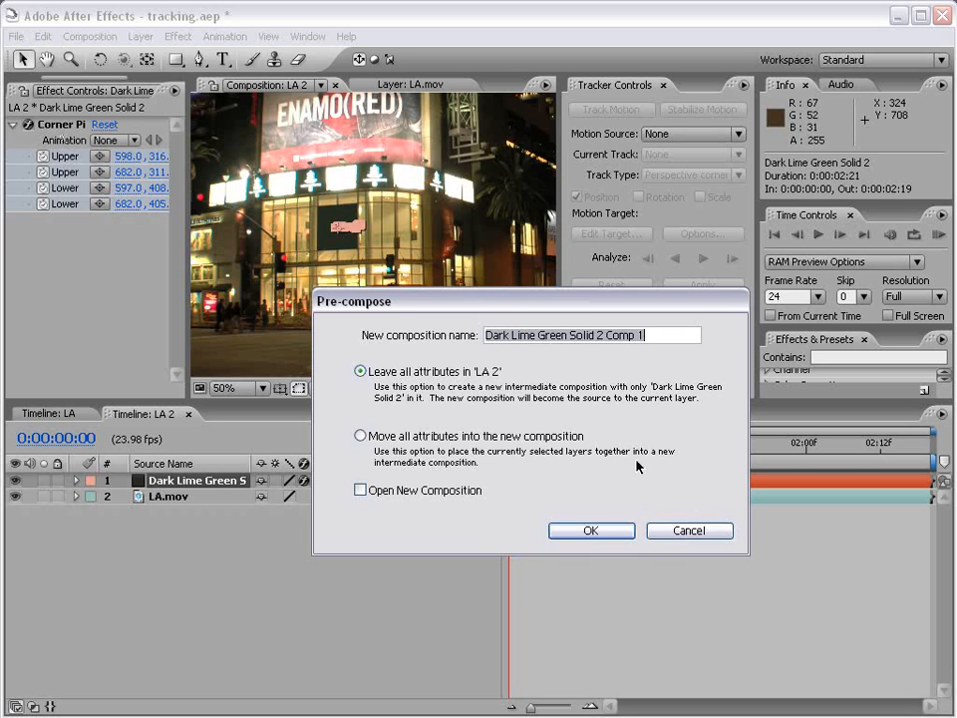
pyautogui.click(591, 532)
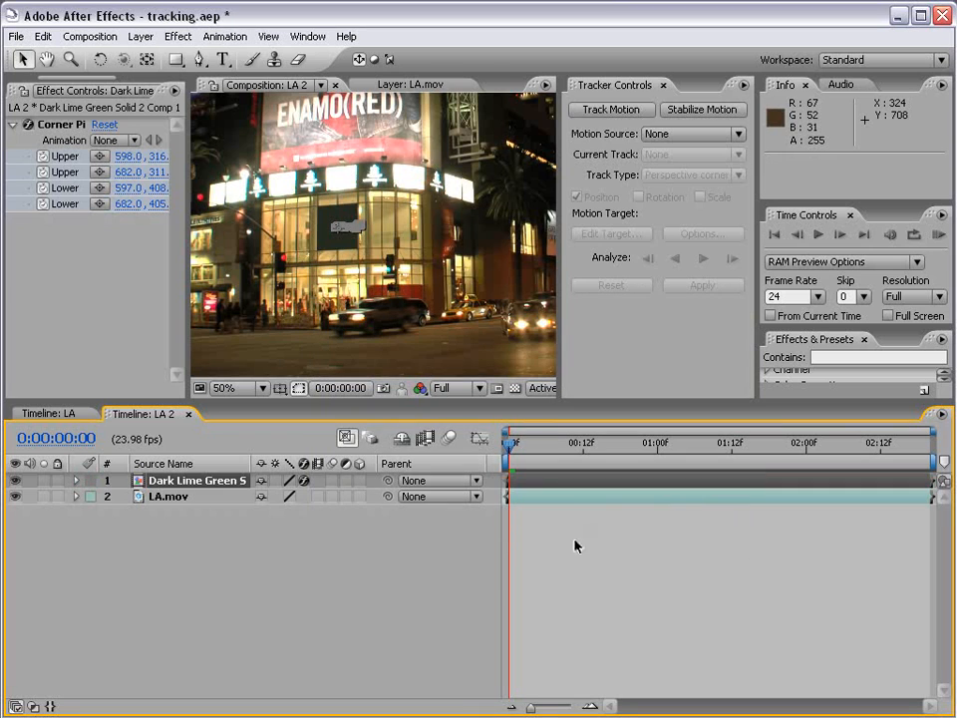
pyautogui.moveTo(510, 444); pyautogui.dragTo(495, 463)
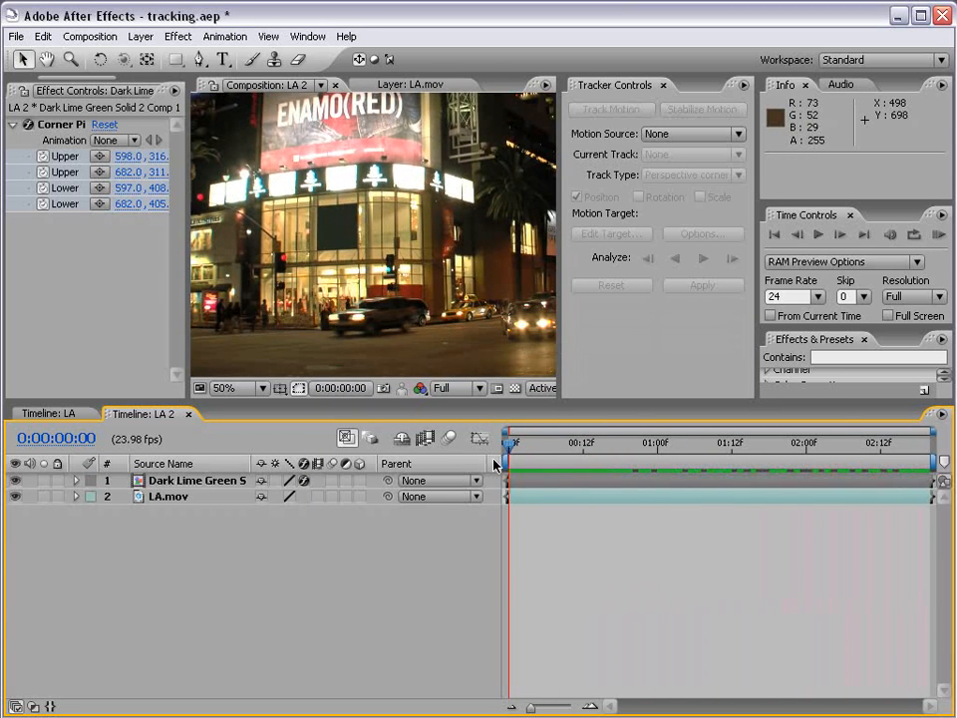
# - Open the pre-composed solid's composition and inspect the full-frame solid inside it
pyautogui.click(179, 482)
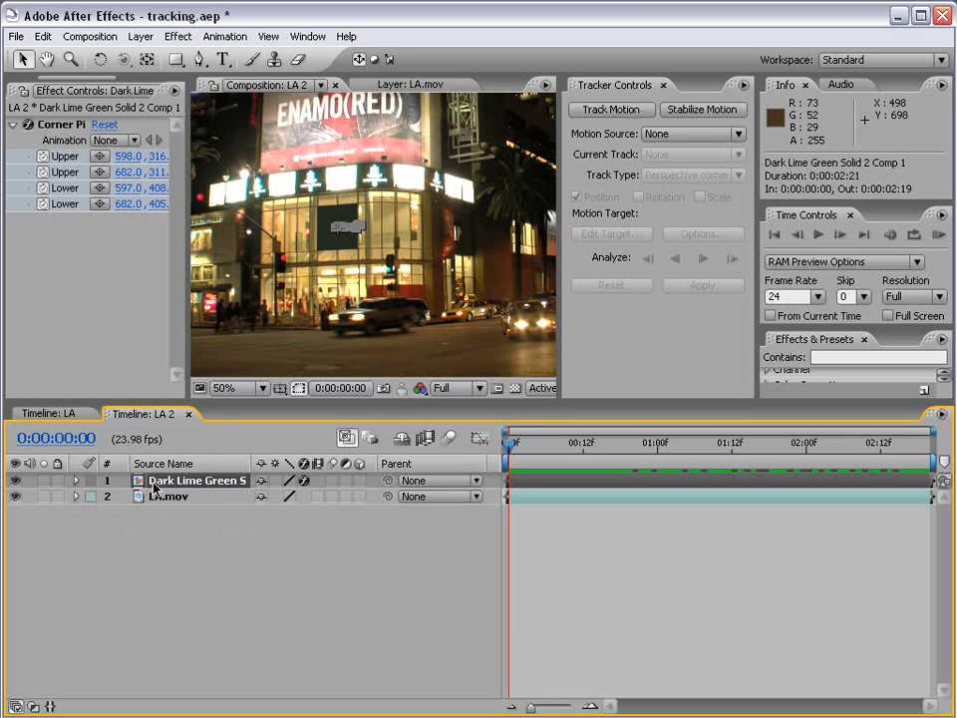
pyautogui.doubleClick(181, 484)
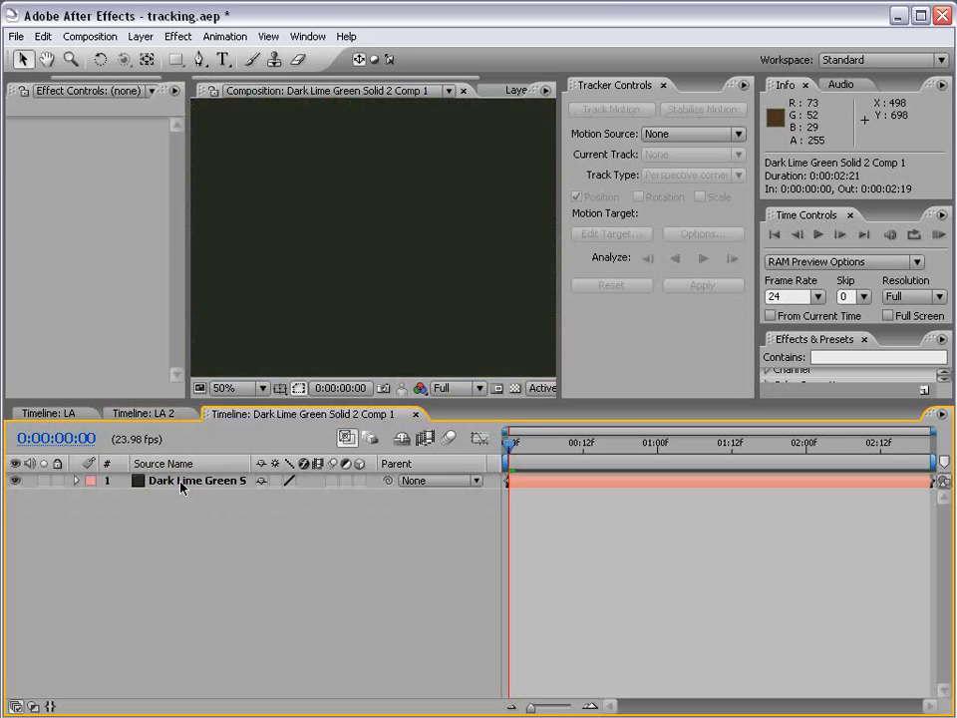
pyautogui.scroll(-2, 348, 275)
pyautogui.click(367, 280)
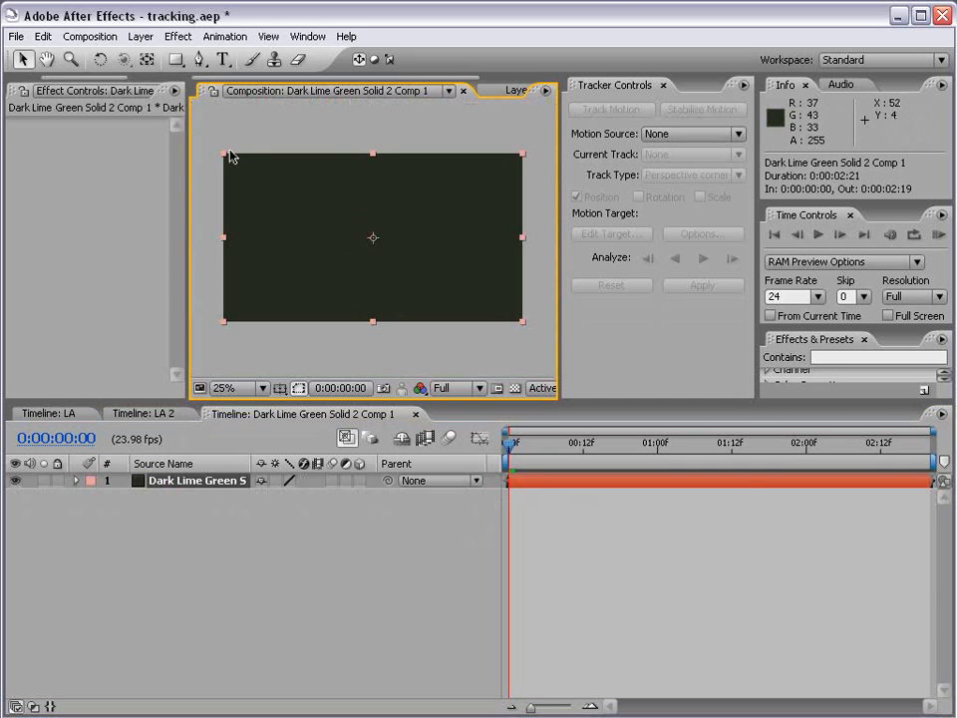
# - Try moving the Corner Pin's lower-right point on the pre-composed layer in LA 2 and undo the move
pyautogui.click(145, 413)
pyautogui.click(232, 483)
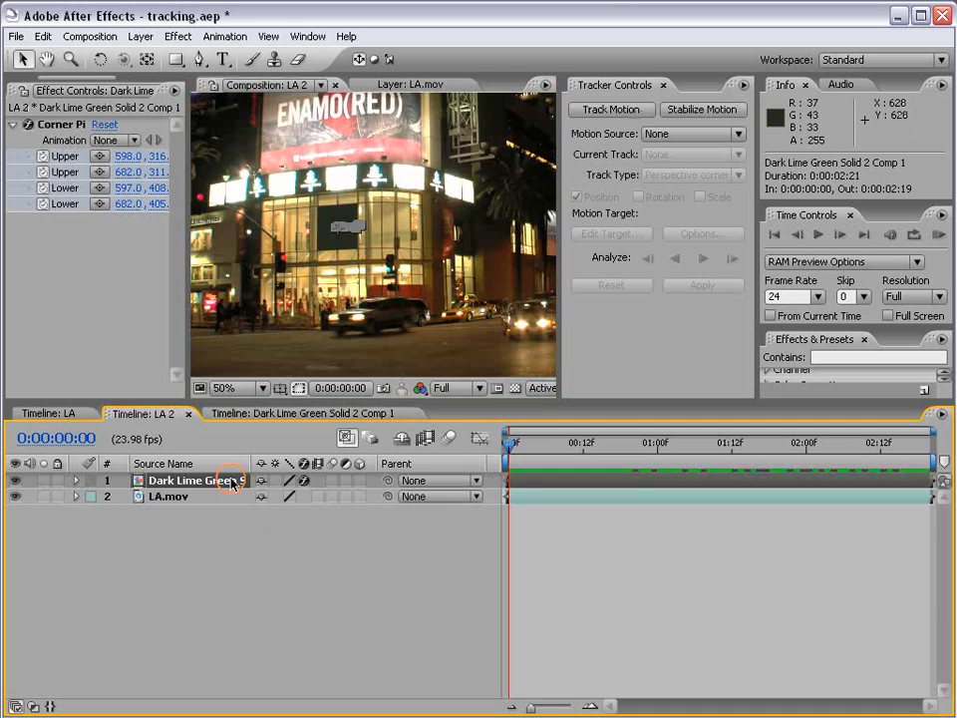
pyautogui.click(73, 127)
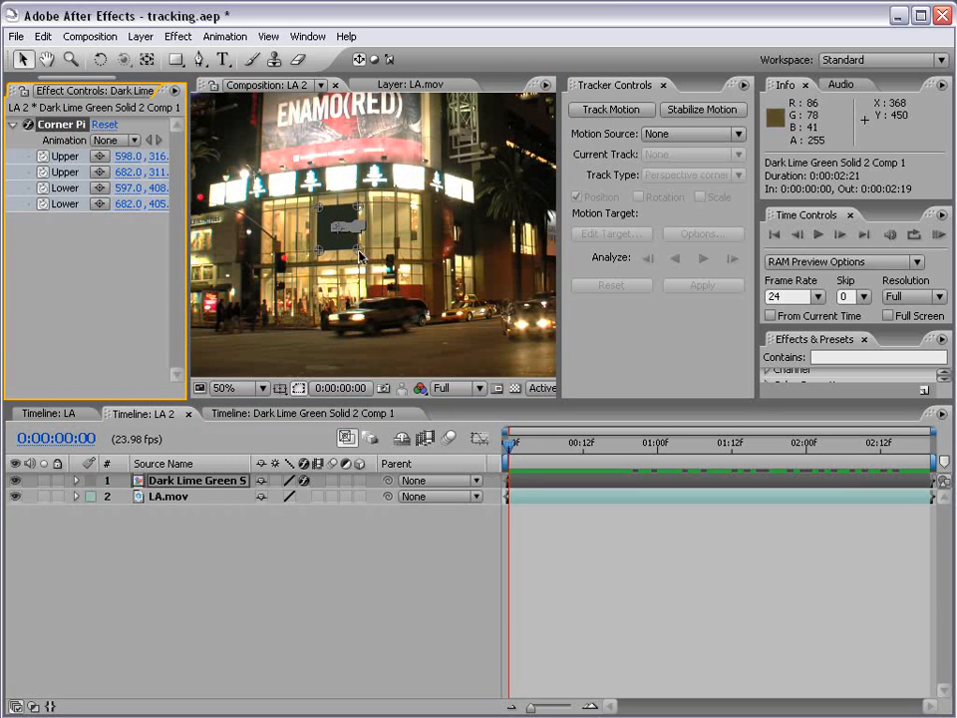
pyautogui.moveTo(351, 249); pyautogui.dragTo(437, 313)
pyautogui.hotkey('ctrl', 'z')
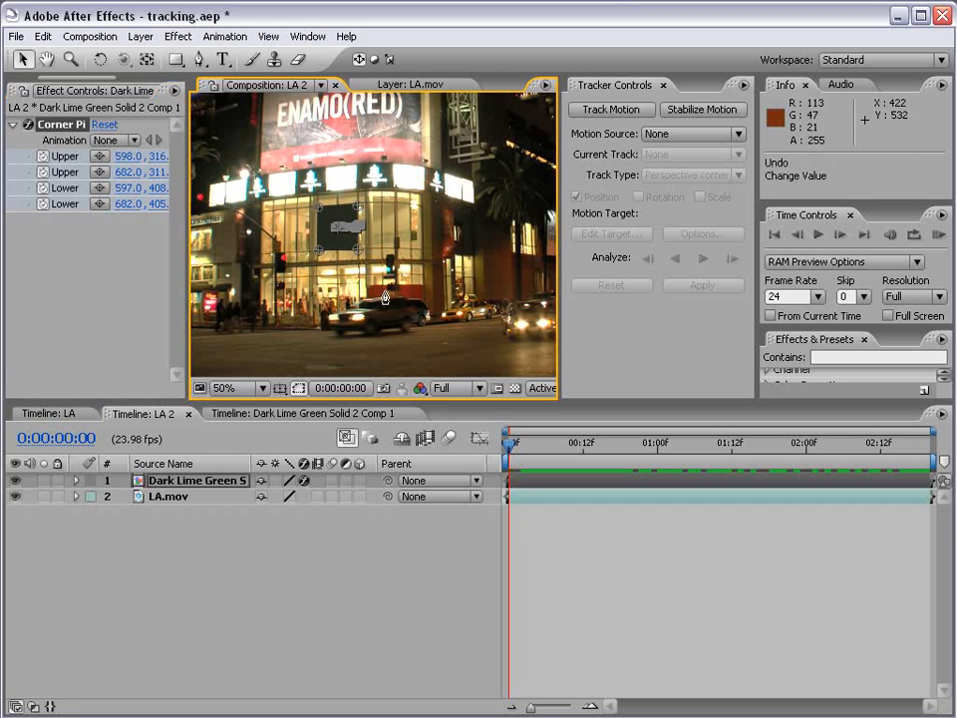
pyautogui.click(162, 420)
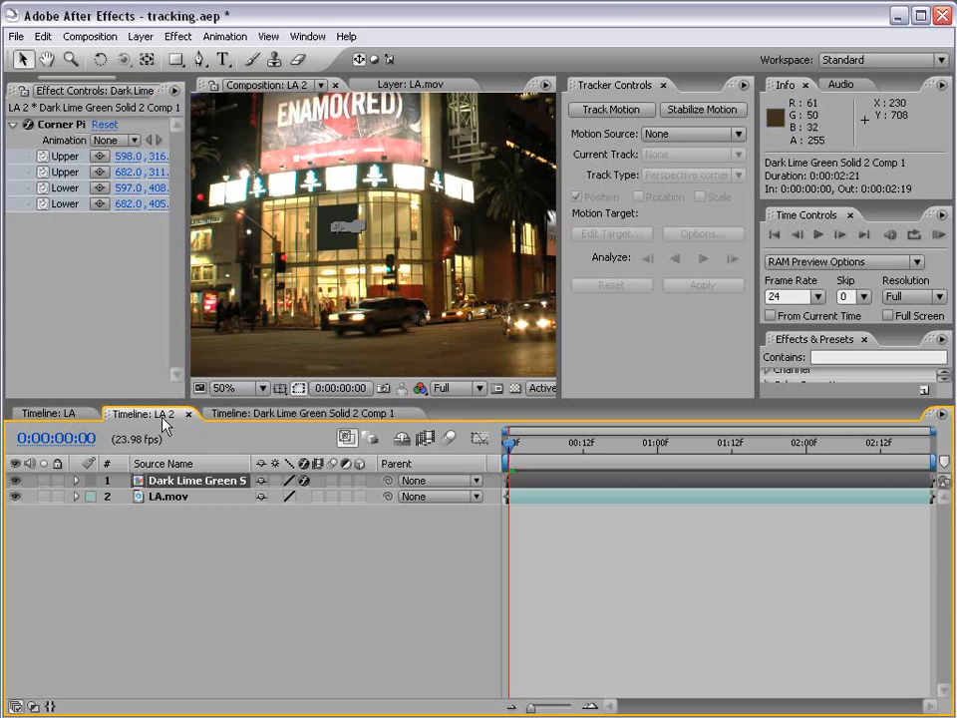
# - Add a text layer reading "VCP" over the solid in Dark Lime Green Solid 2 Comp 1
pyautogui.click(278, 415)
pyautogui.scroll(-1, 334, 258)
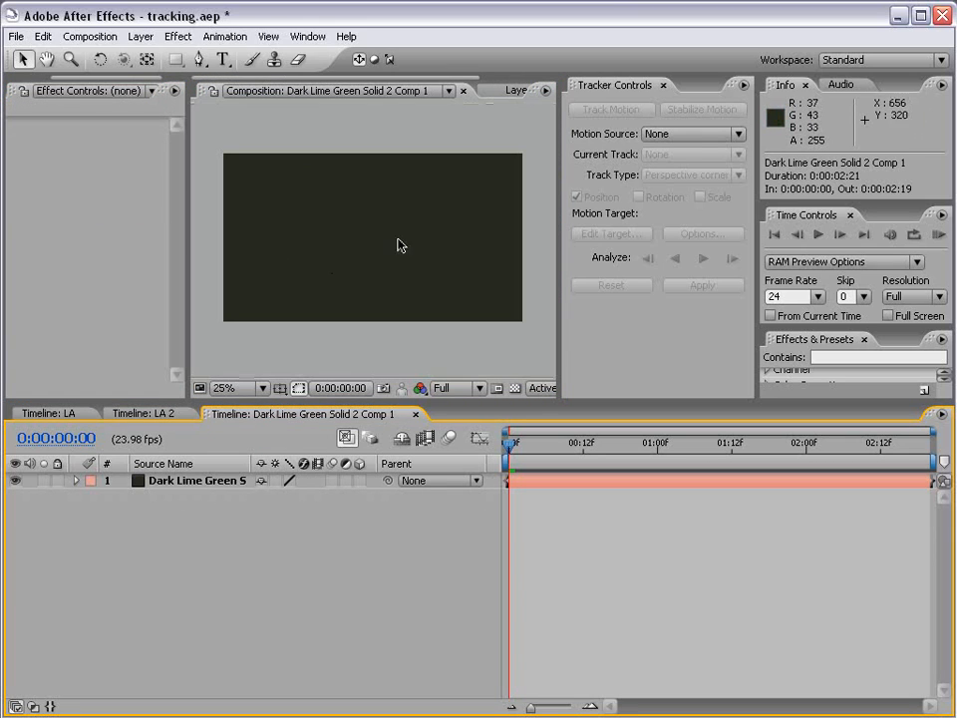
pyautogui.click(301, 244)
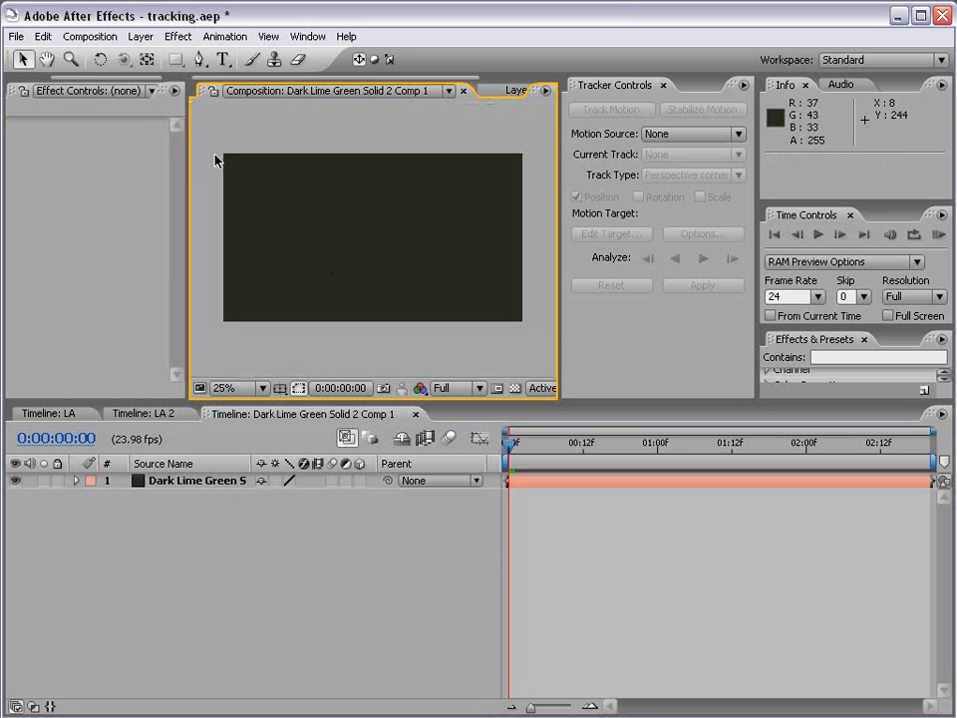
pyautogui.click(223, 60)
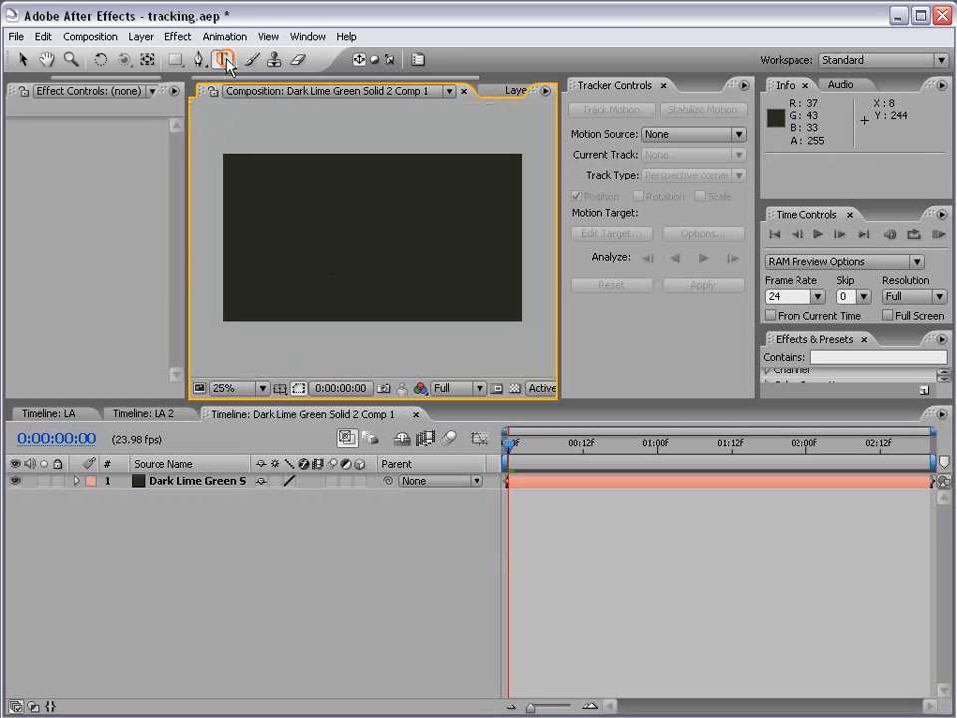
pyautogui.click(271, 232)
pyautogui.write('VCP')
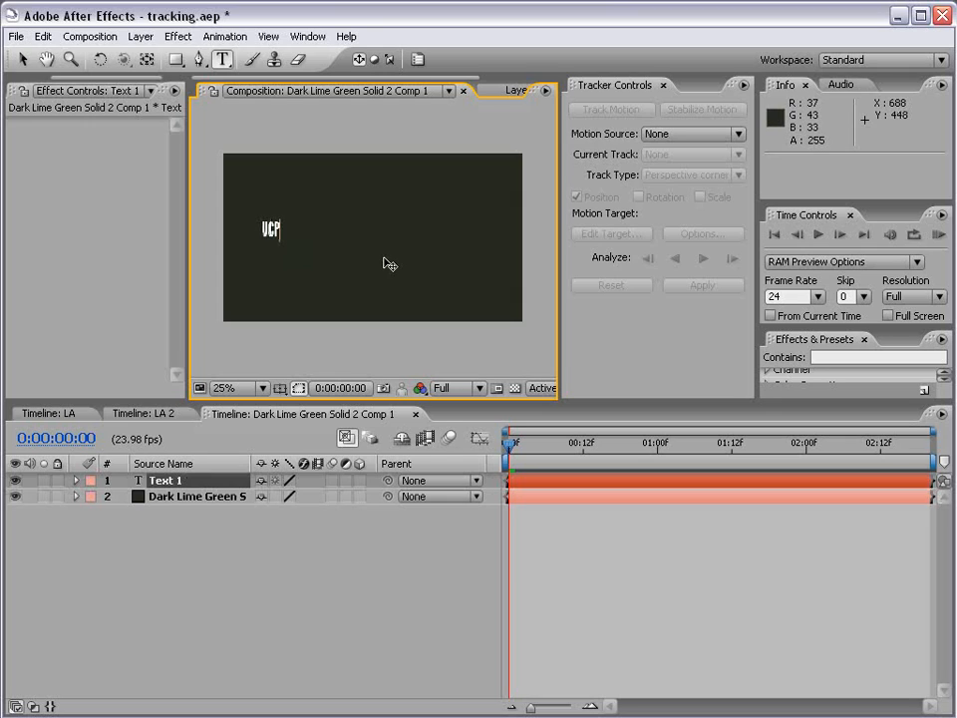
# - Enlarge and widen the VCP text to span most of the solid's width and centre it over the solid
pyautogui.click(22, 59)
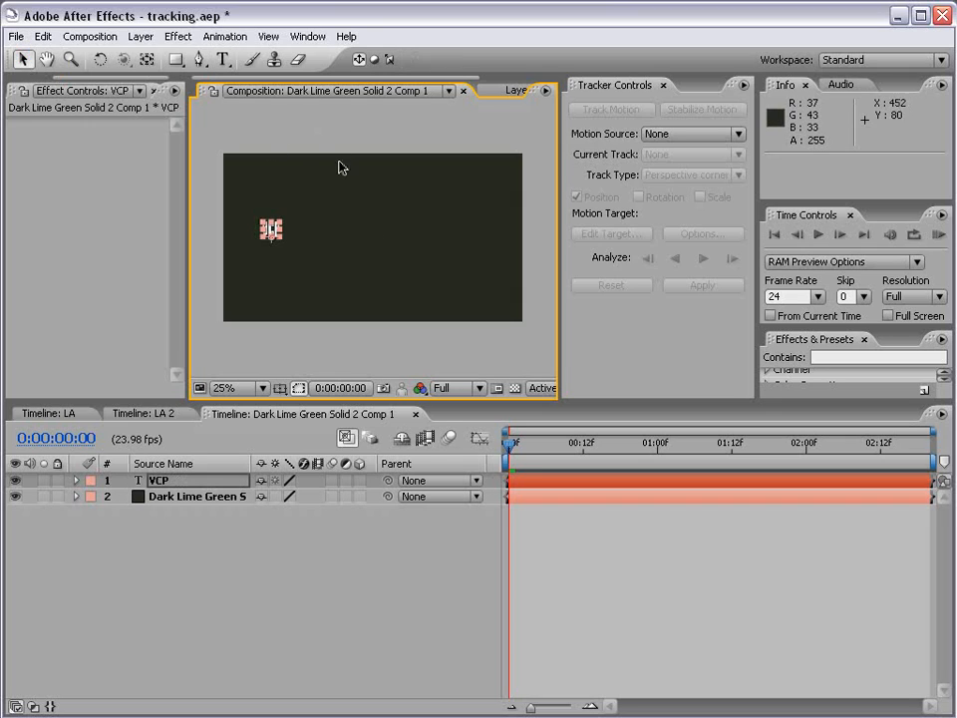
pyautogui.moveTo(284, 230); pyautogui.dragTo(332, 172)
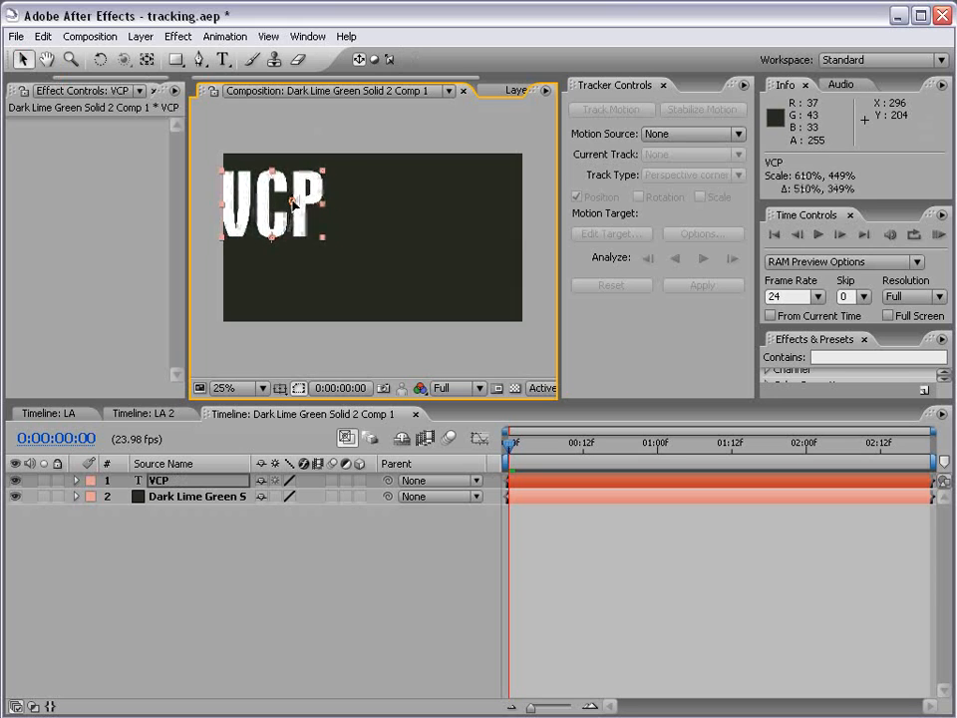
pyautogui.moveTo(289, 203); pyautogui.dragTo(513, 162)
pyautogui.moveTo(458, 213); pyautogui.dragTo(463, 232)
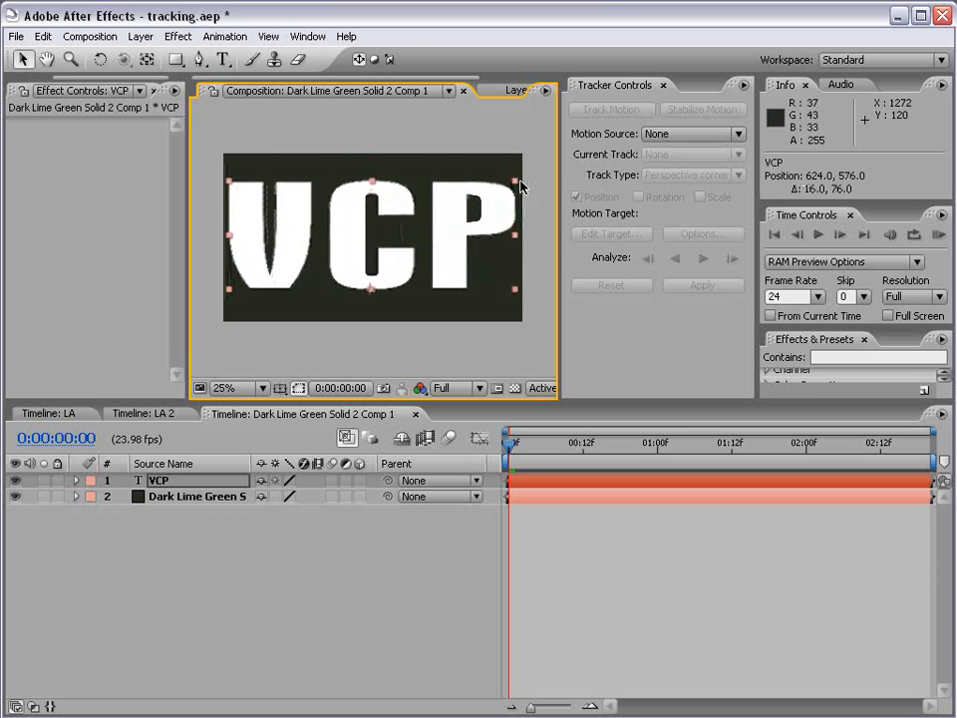
pyautogui.moveTo(515, 182); pyautogui.dragTo(517, 228)
pyautogui.moveTo(462, 253)
pyautogui.mouseDown()
pyautogui.moveTo(461, 236)
pyautogui.moveTo(503, 241)
pyautogui.moveTo(455, 242)
pyautogui.mouseUp()
pyautogui.click(578, 572)
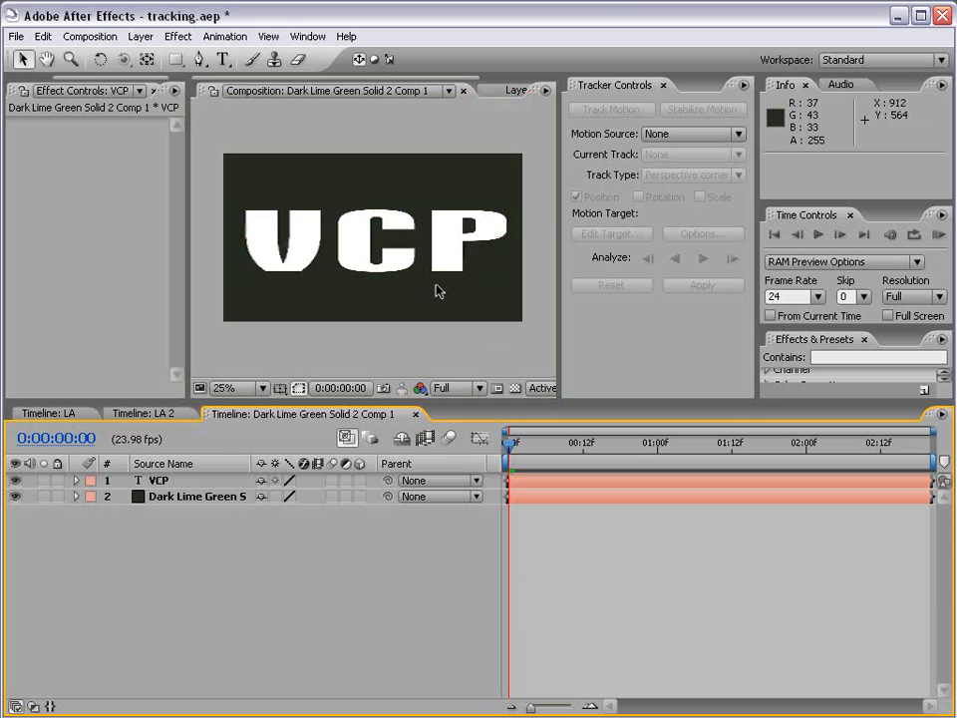
# - Check the VCP sign on the building in LA 2 by scrubbing from the start to 0:00:02:18
pyautogui.click(147, 415)
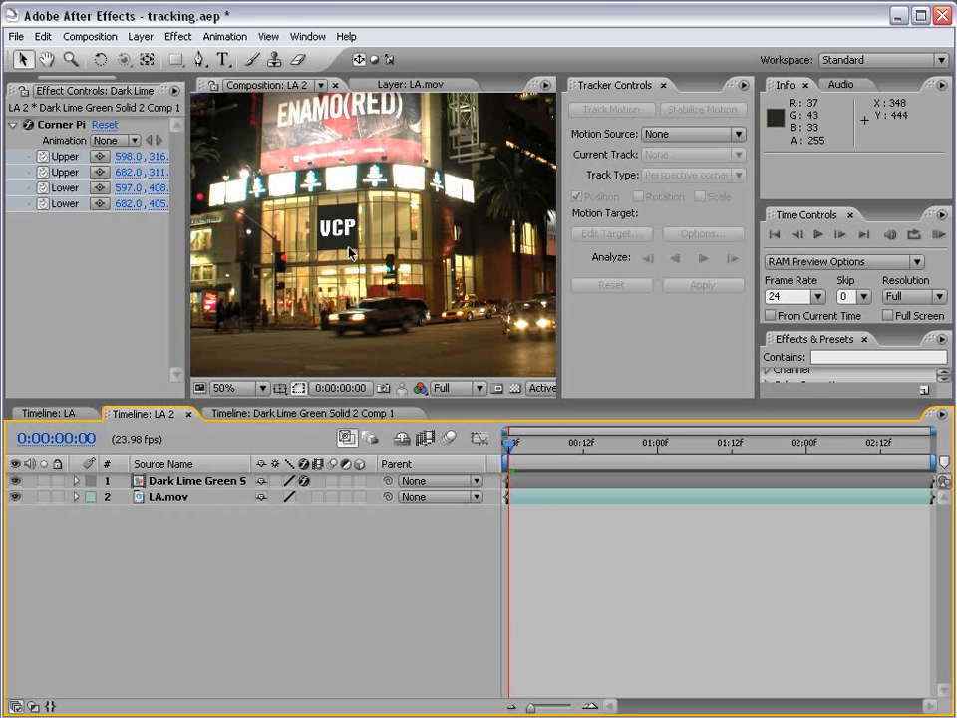
pyautogui.click(539, 446)
pyautogui.moveTo(538, 448); pyautogui.dragTo(918, 447)
# - Scale the VCP text down to 1241%, 303% in Dark Lime Green Solid 2 Comp 1 and check the sign in LA 2
pyautogui.click(264, 414)
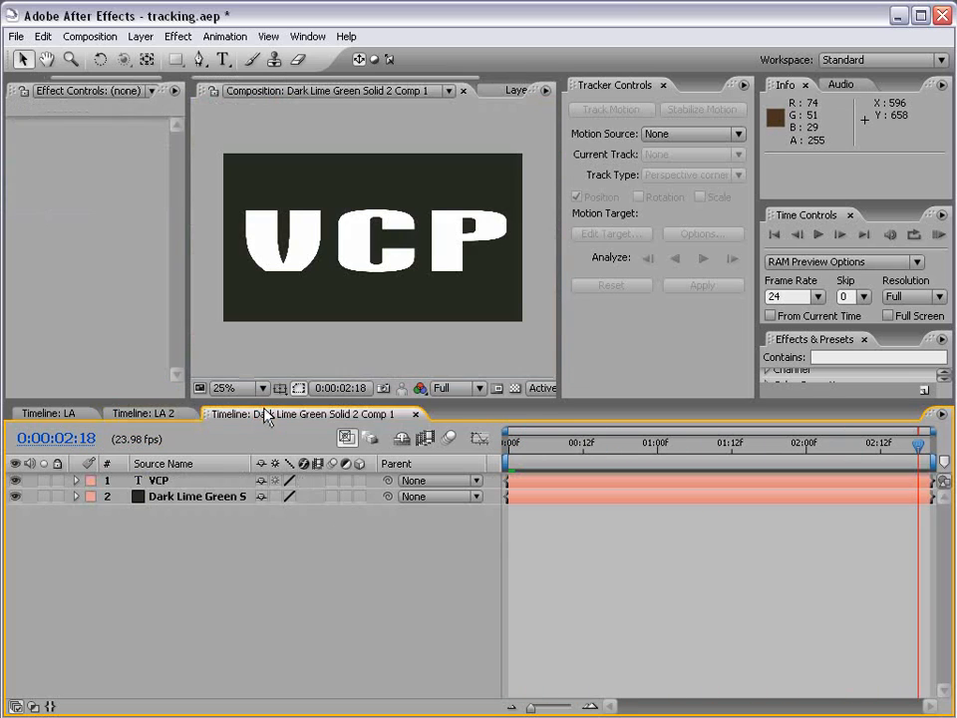
pyautogui.click(391, 252)
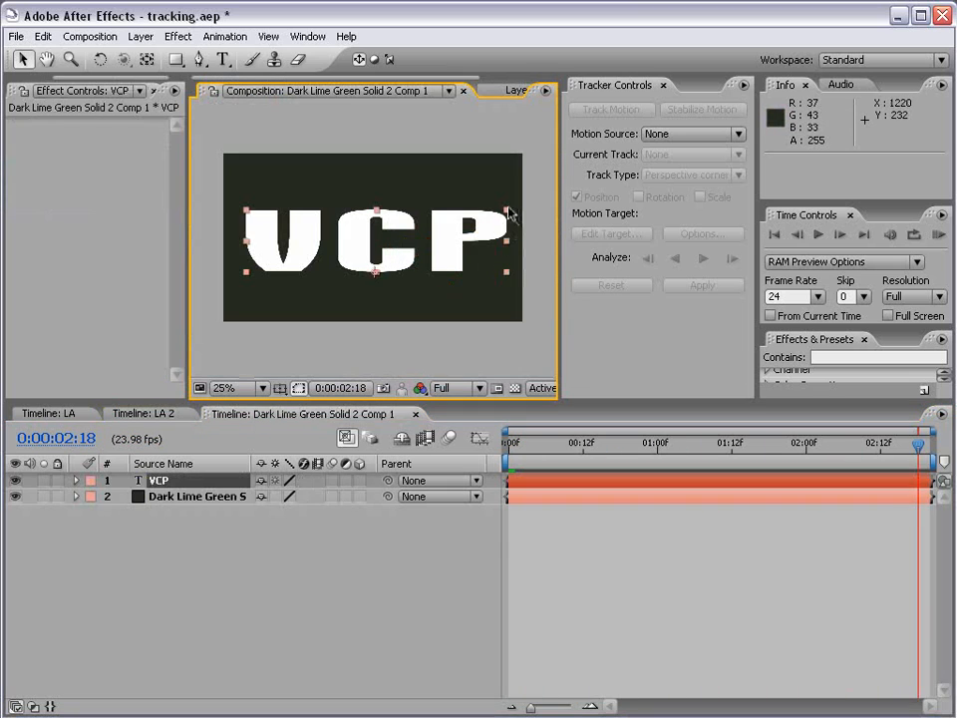
pyautogui.moveTo(509, 215); pyautogui.dragTo(479, 227)
pyautogui.click(155, 414)
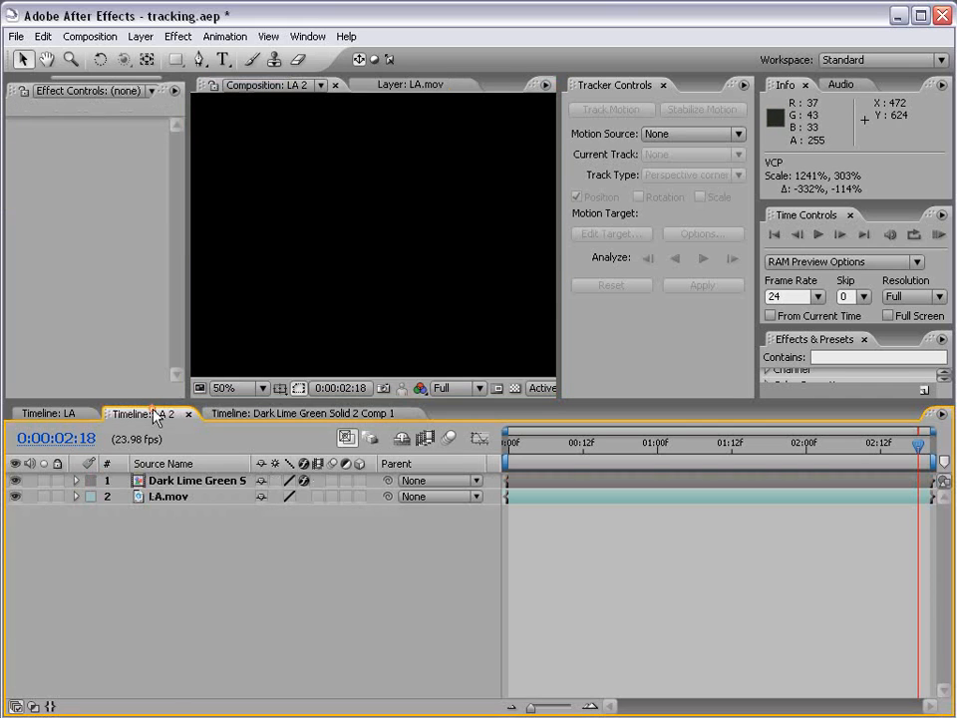
pyautogui.click(316, 414)
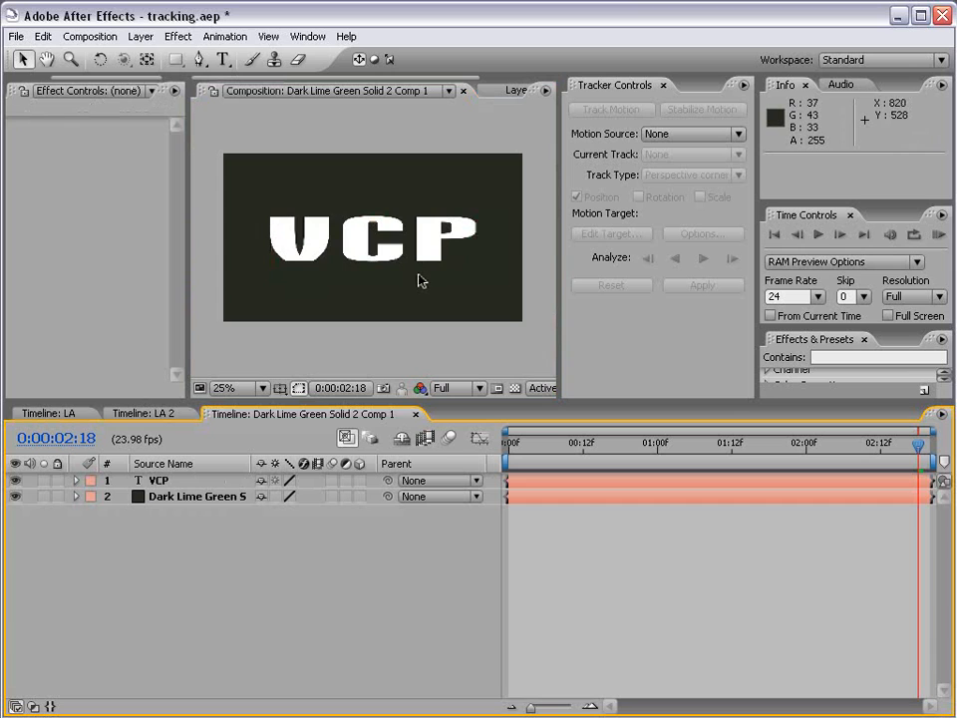
pyautogui.click(155, 413)
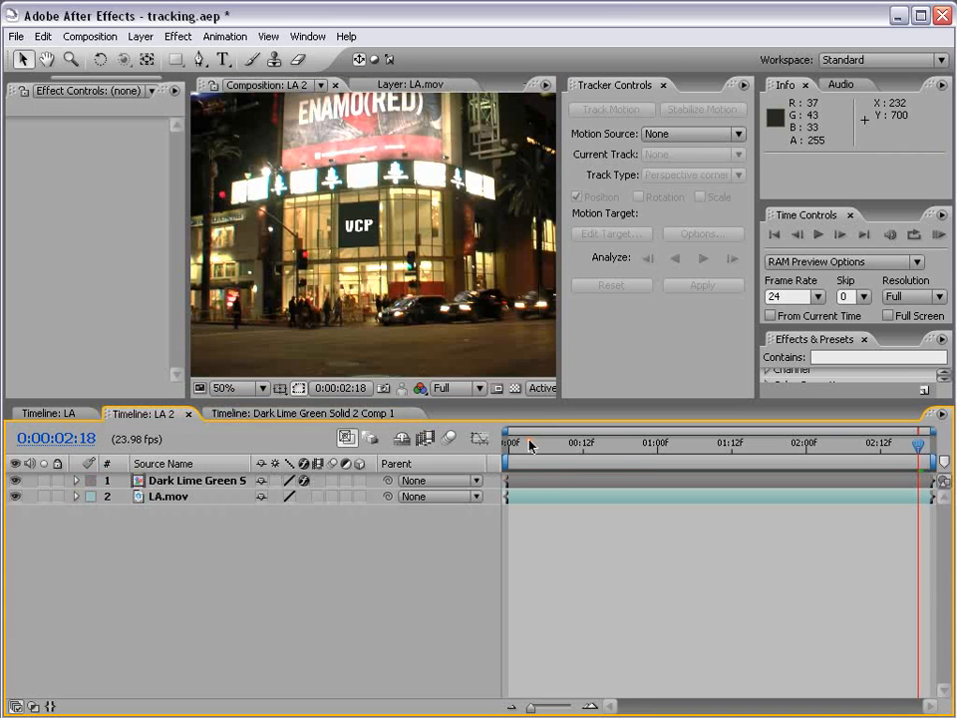
# - Apply Fast Blur to the pre-composed solid layer in LA 2, viewing the sign close up at 0:00:00:20
pyautogui.moveTo(529, 446); pyautogui.dragTo(633, 446)
pyautogui.scroll(1, 340, 289)
pyautogui.press('space')
pyautogui.moveTo(307, 260); pyautogui.dragTo(348, 288)
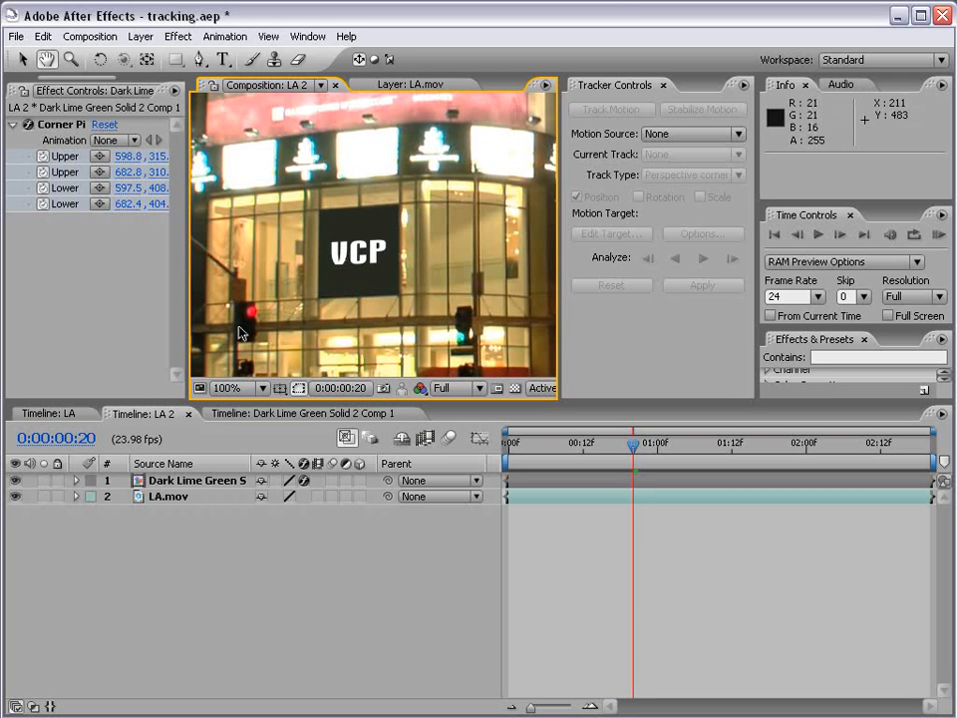
pyautogui.click(196, 481)
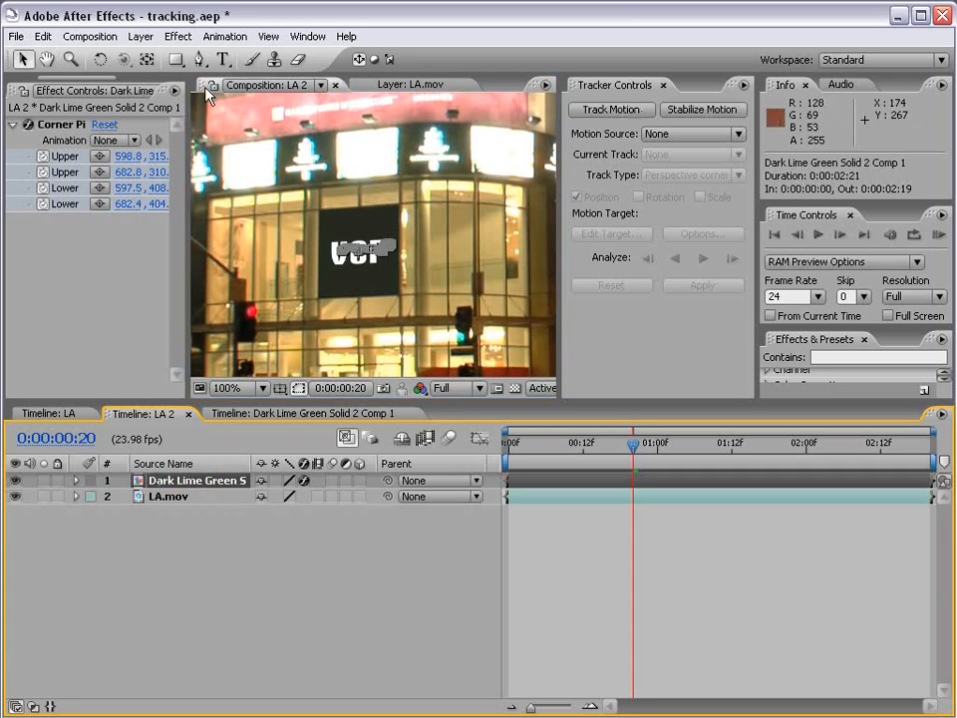
pyautogui.click(182, 37)
pyautogui.moveTo(265, 193)
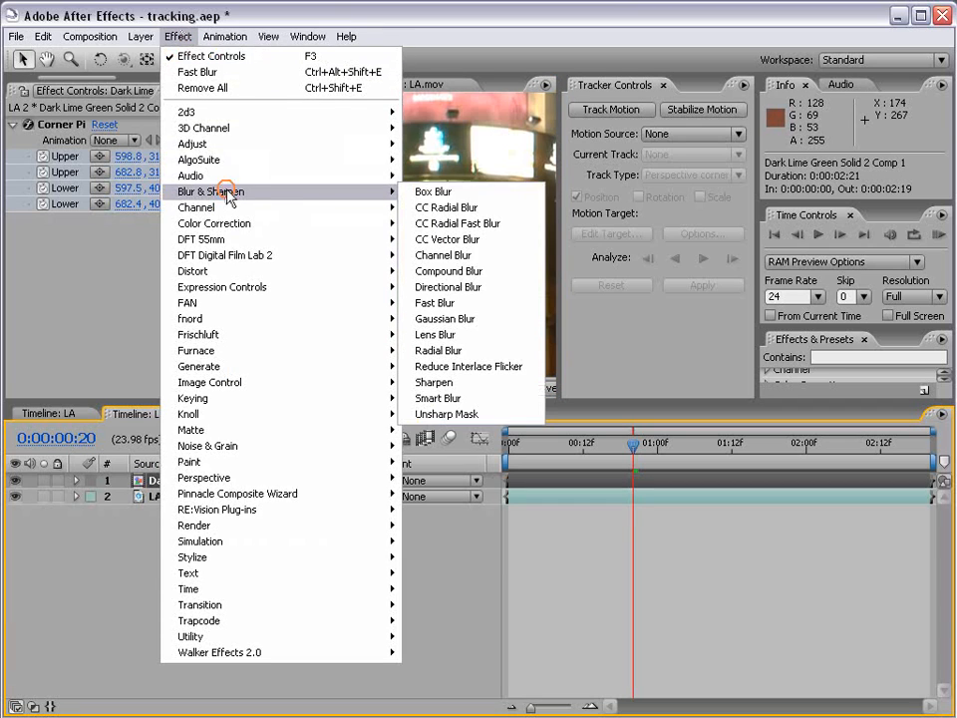
pyautogui.click(487, 303)
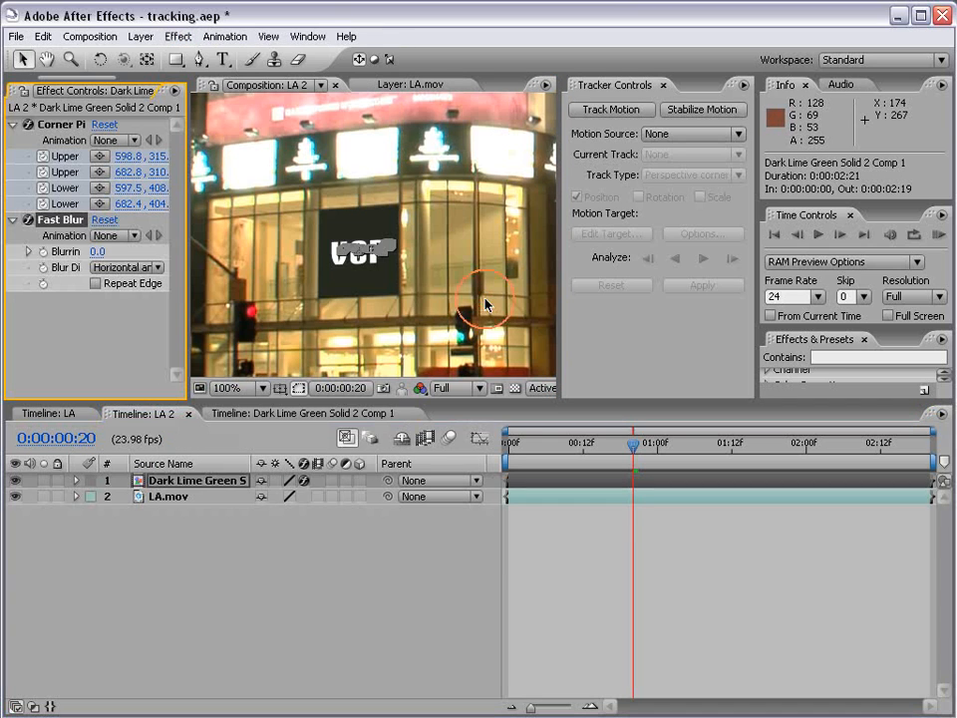
# - Set the Fast Blur's blurriness to 1.0 on the sign layer and view the sign with the layer deselected
pyautogui.click(105, 251)
pyautogui.write('1')
pyautogui.press('Return')
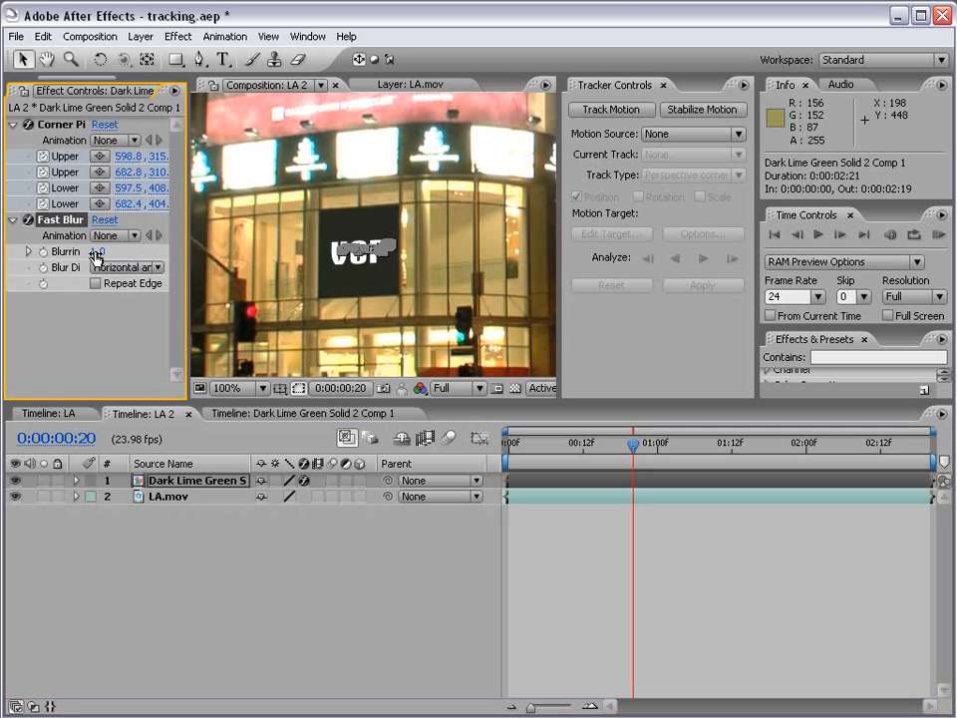
pyautogui.click(637, 608)
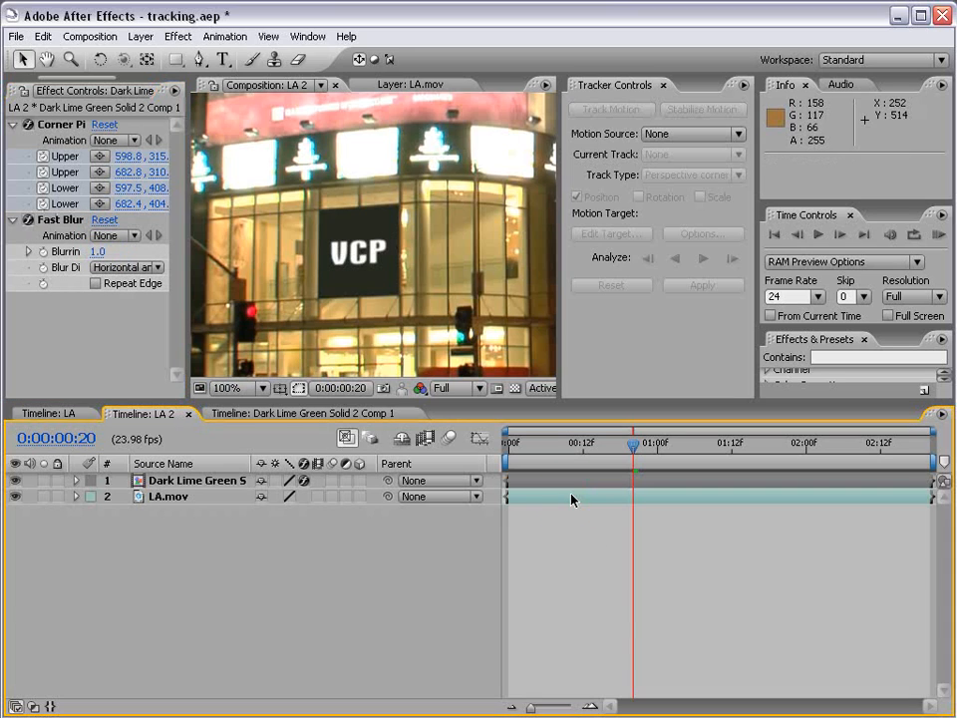
# - Set the sign layer's Fast Blur blurriness to 0.5 and compare the sign with the surrounding footage
pyautogui.click(98, 252)
pyautogui.press('Return')
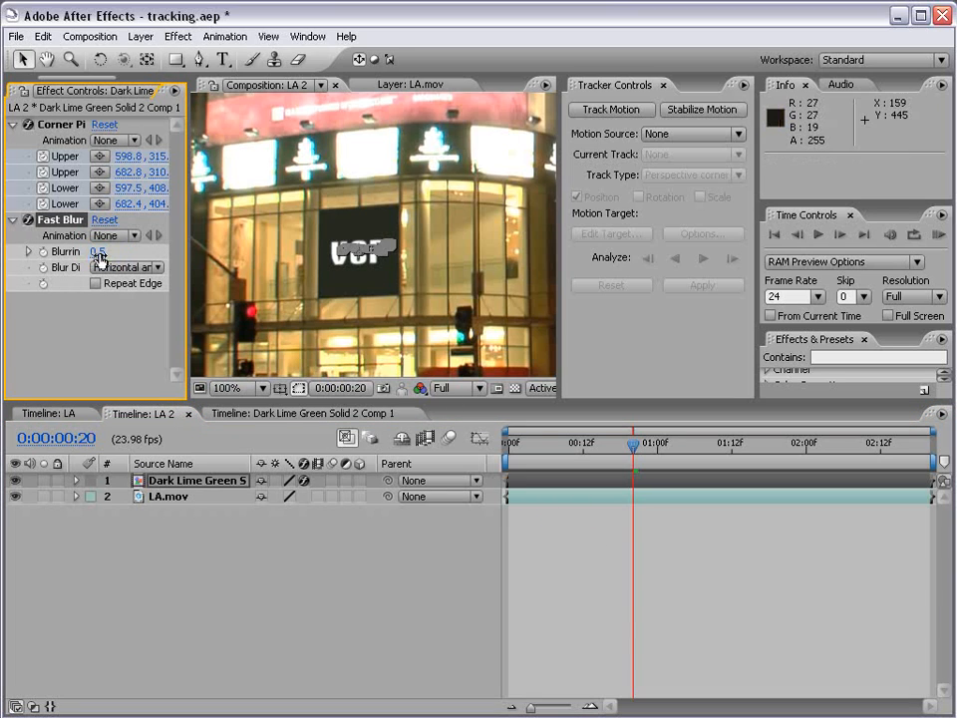
pyautogui.click(399, 571)
pyautogui.scroll(-1, 439, 299)
pyautogui.scroll(-1, 426, 270)
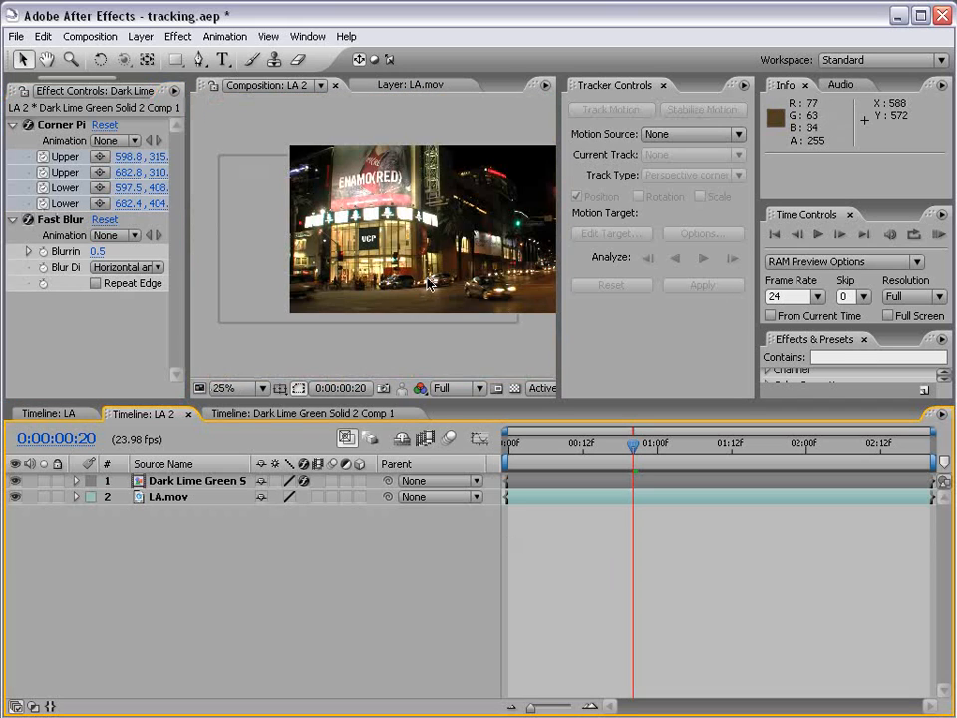
pyautogui.scroll(1, 413, 229)
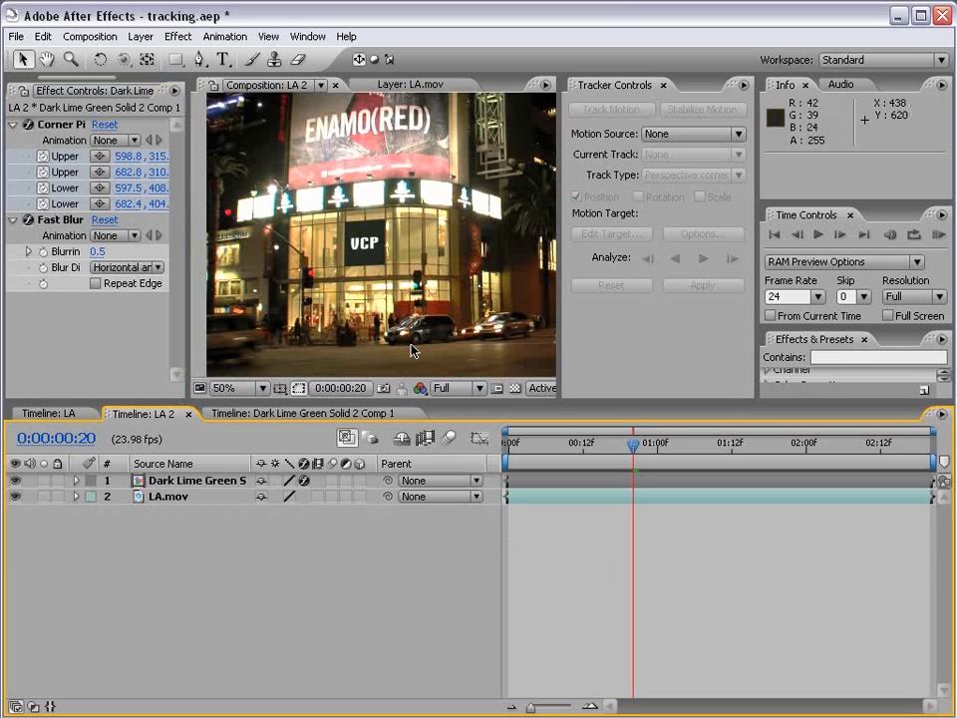
# - Apply the Glow effect to the pre-composed sign layer in LA 2 and view the sign close up
pyautogui.click(548, 482)
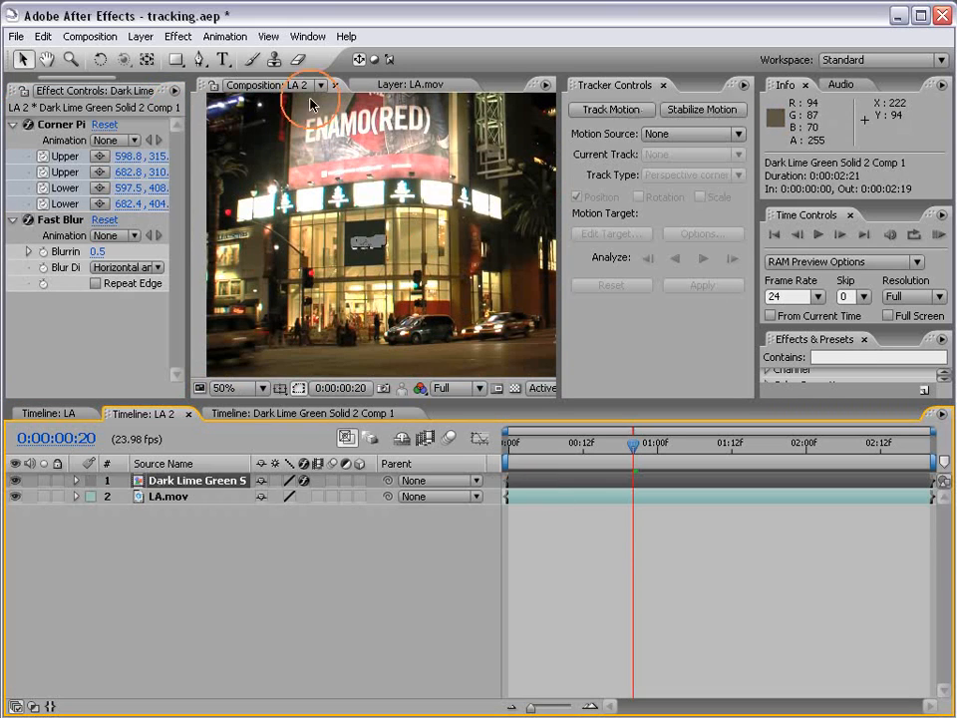
pyautogui.click(179, 38)
pyautogui.moveTo(223, 560)
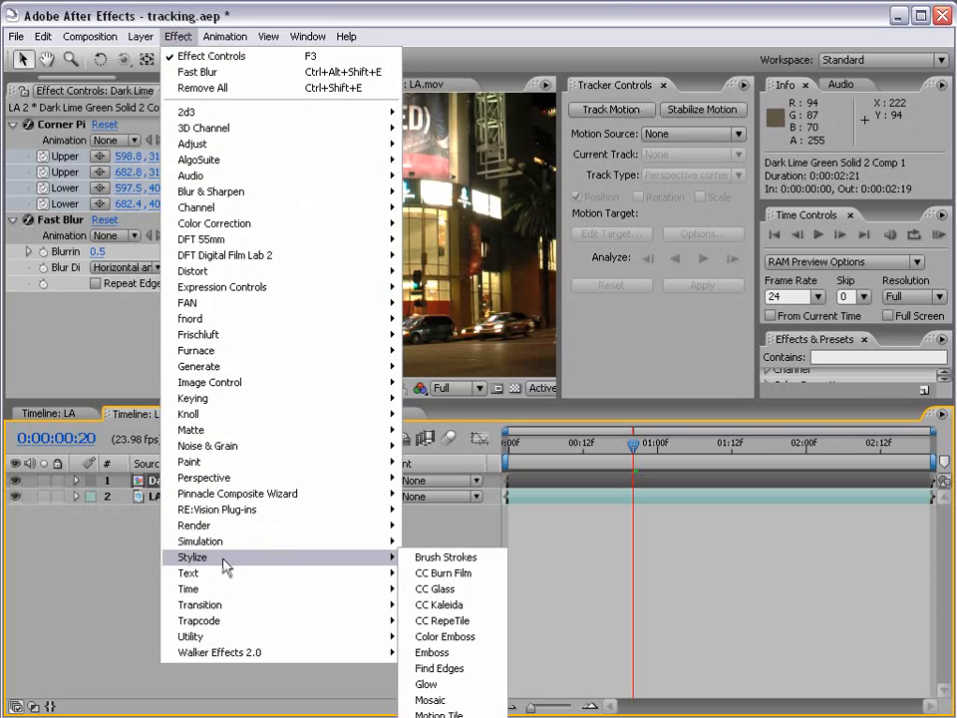
pyautogui.click(454, 685)
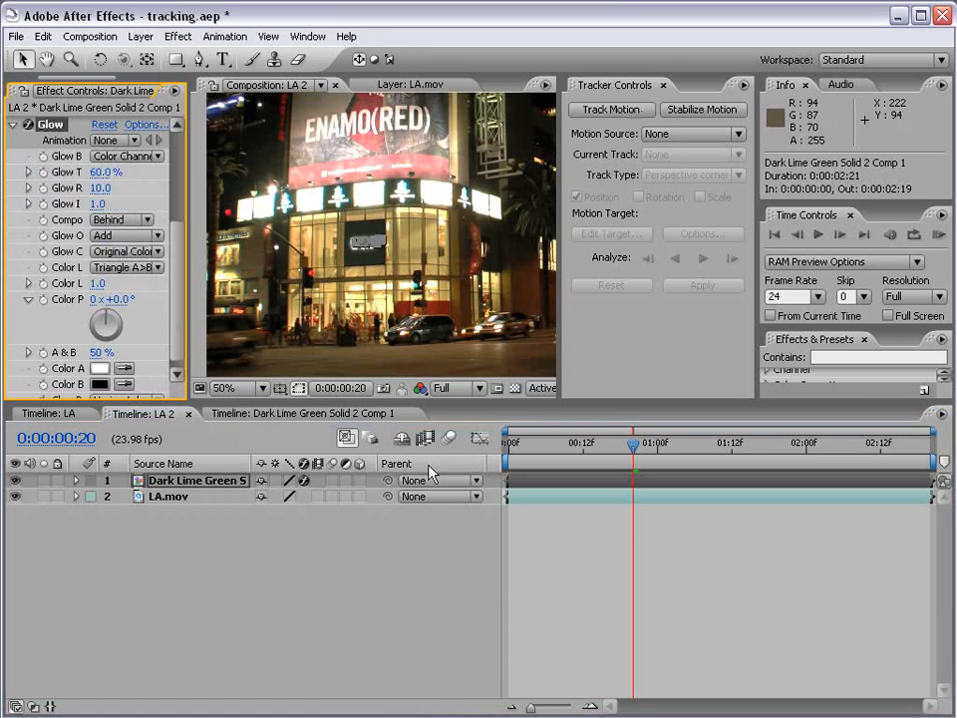
pyautogui.scroll(1, 362, 230)
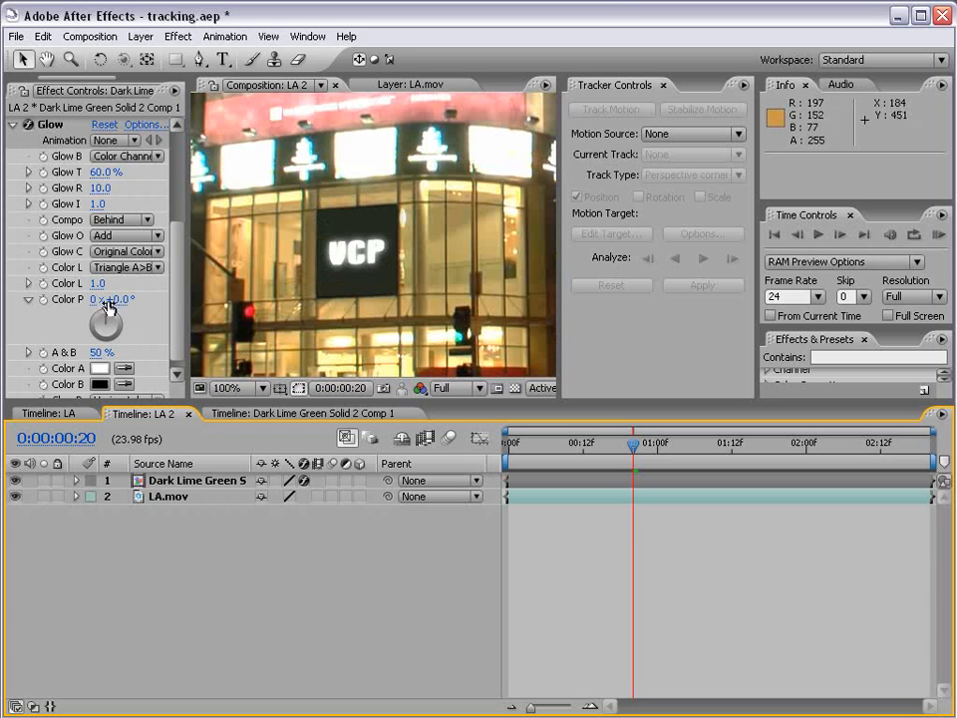
# - Set the Glow intensity on the sign layer to 0.5 and check the glowing VCP text against the building
pyautogui.click(98, 206)
pyautogui.moveTo(186, 216); pyautogui.dragTo(265, 211)
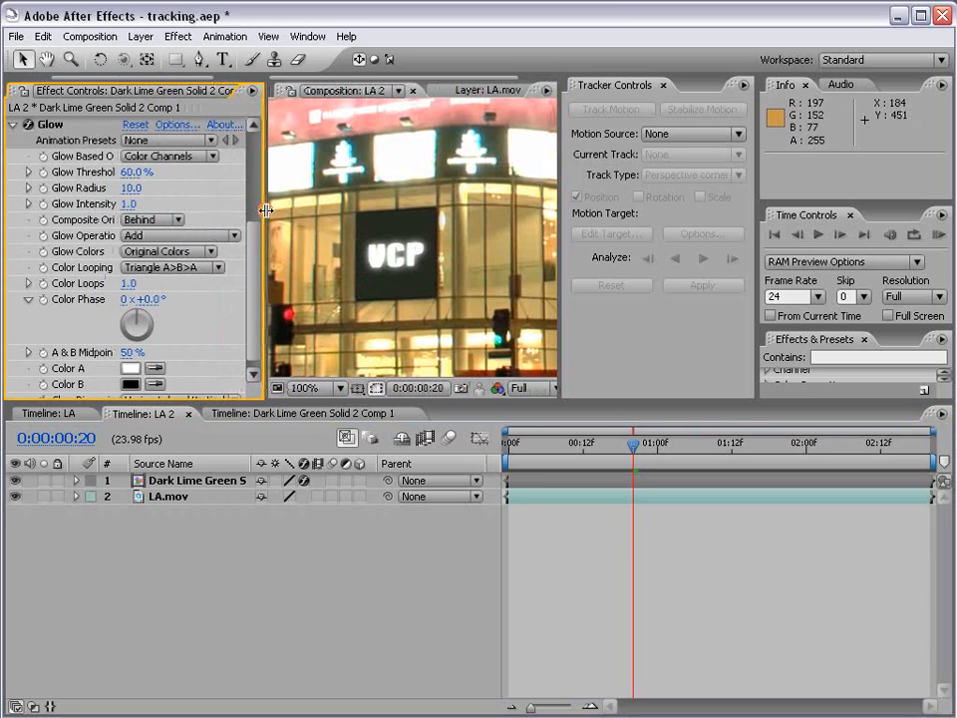
pyautogui.click(128, 204)
pyautogui.write('0.5')
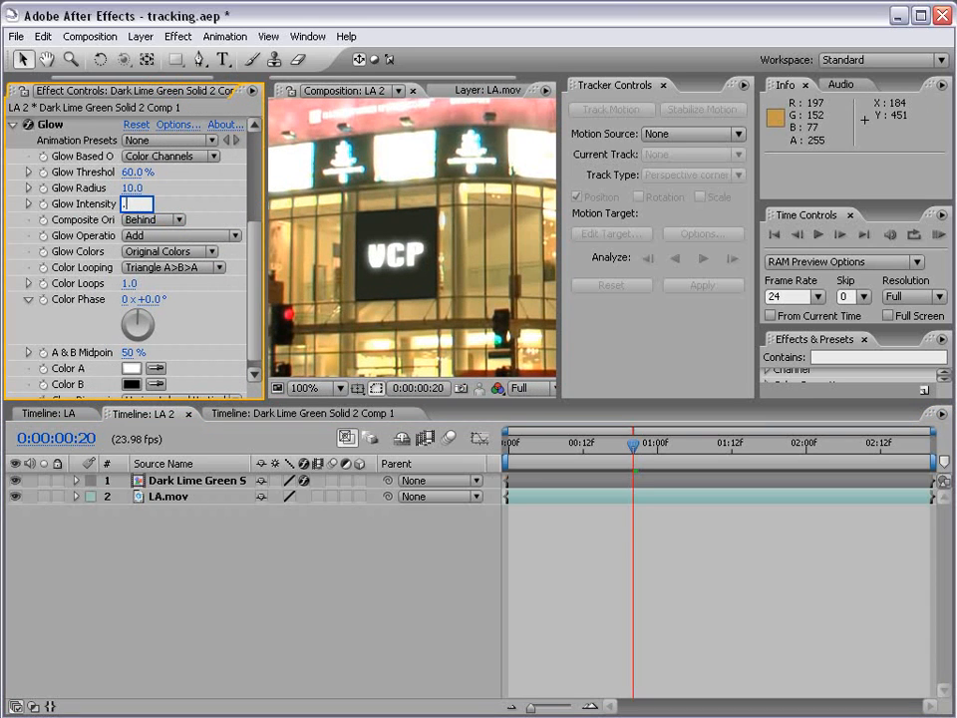
pyautogui.press('Return')
pyautogui.click(611, 555)
pyautogui.moveTo(266, 239); pyautogui.dragTo(177, 240)
pyautogui.scroll(-1, 347, 264)
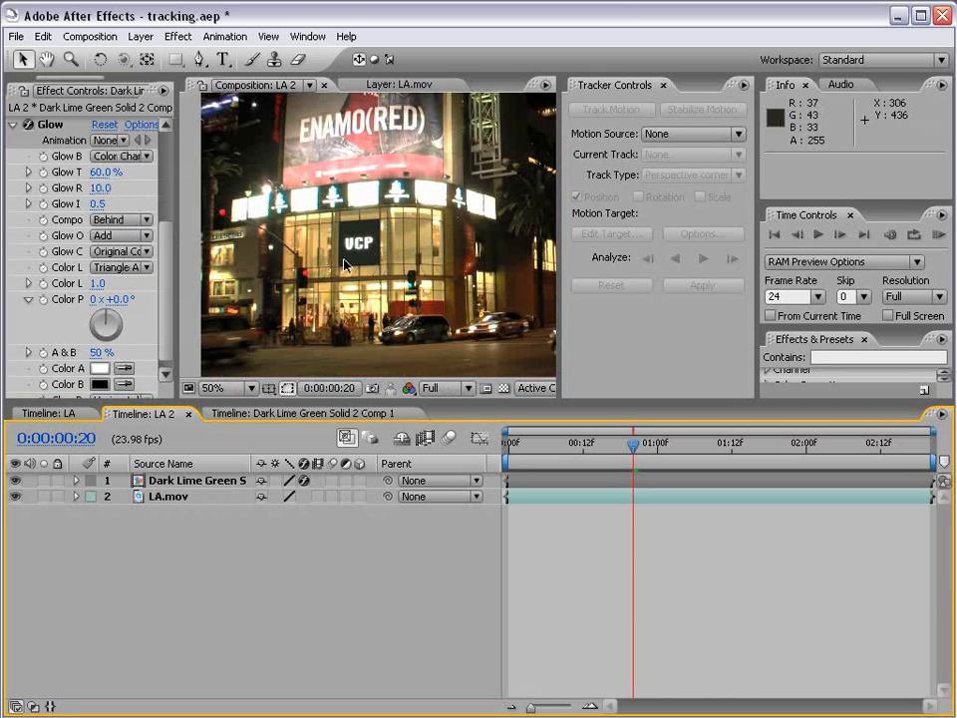
pyautogui.scroll(1, 358, 260)
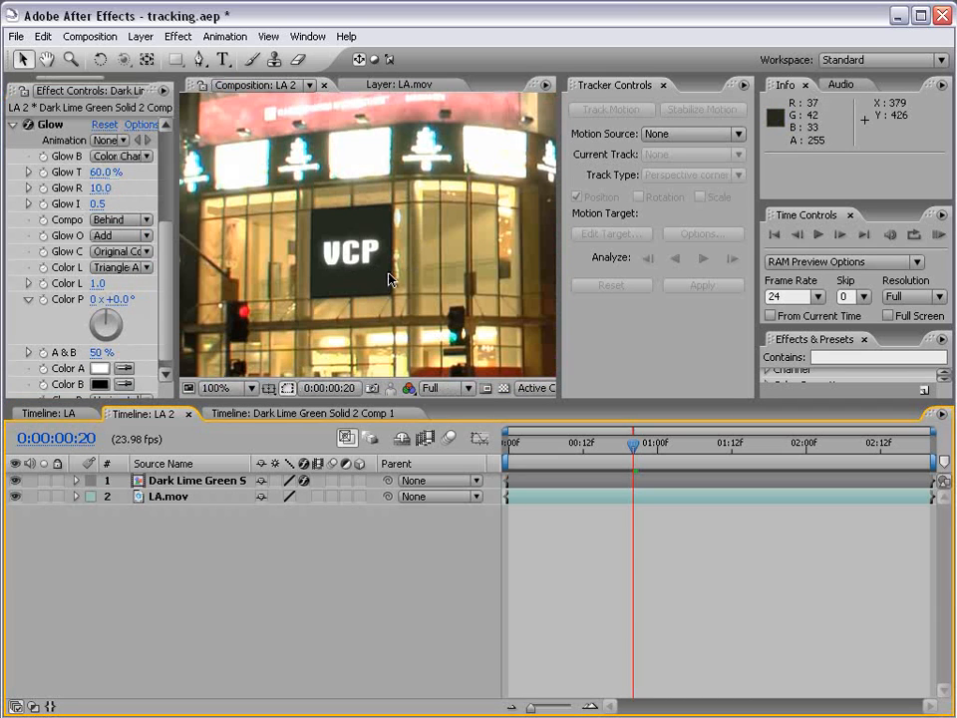
pyautogui.scroll(-1, 390, 280)
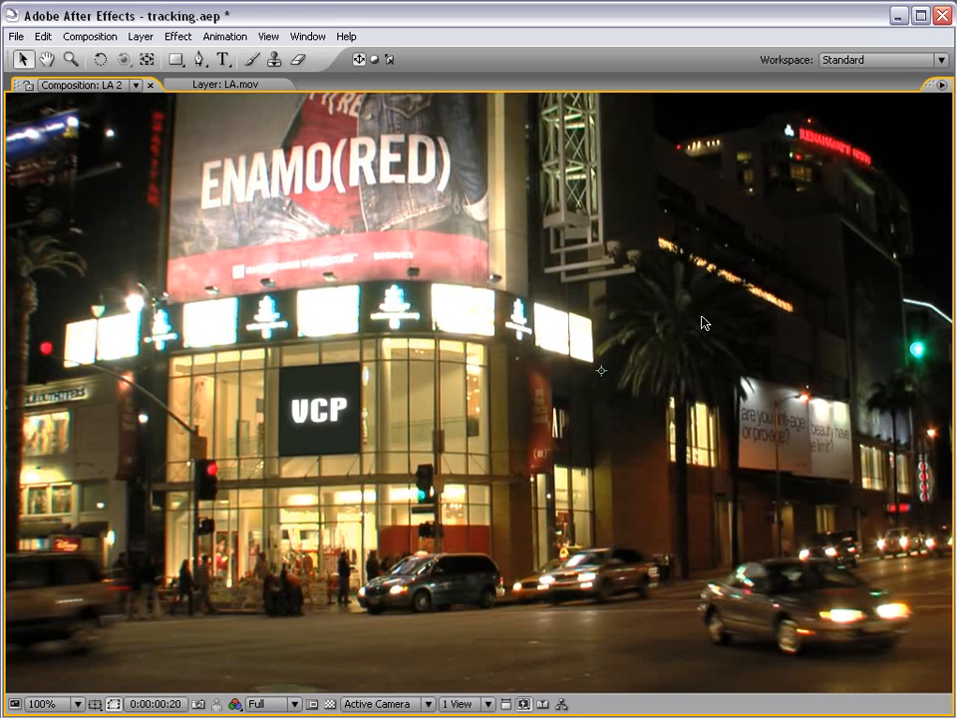
pyautogui.press('`')
# - Create a new composition from the Sam_Tino_Hill.mov footage and fit the whole frame in view
pyautogui.moveTo(107, 78); pyautogui.dragTo(42, 78)
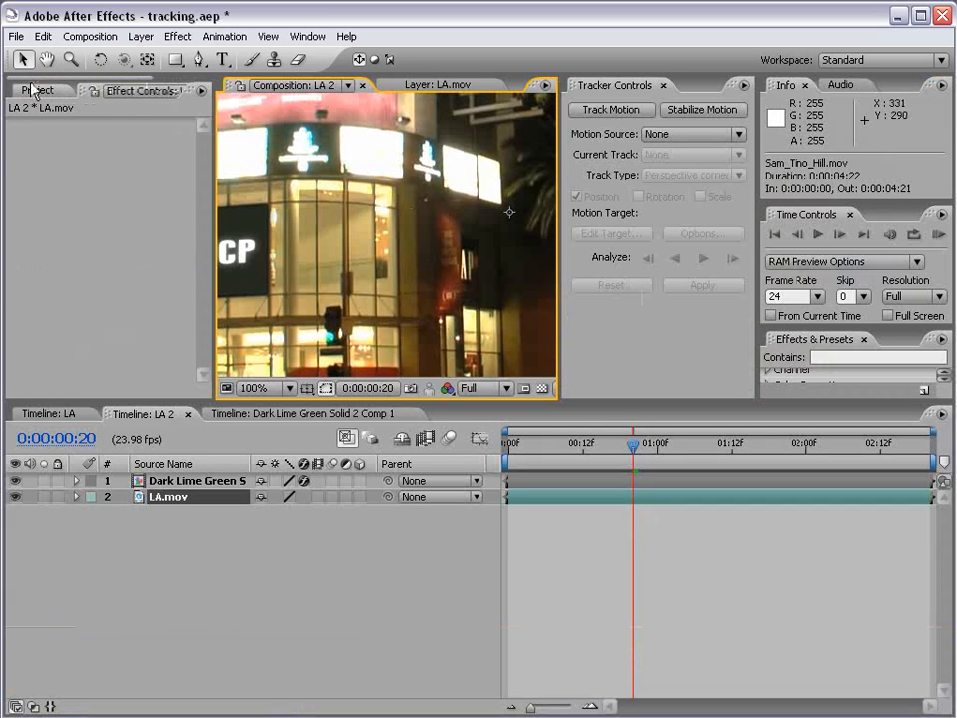
pyautogui.click(37, 90)
pyautogui.click(64, 282)
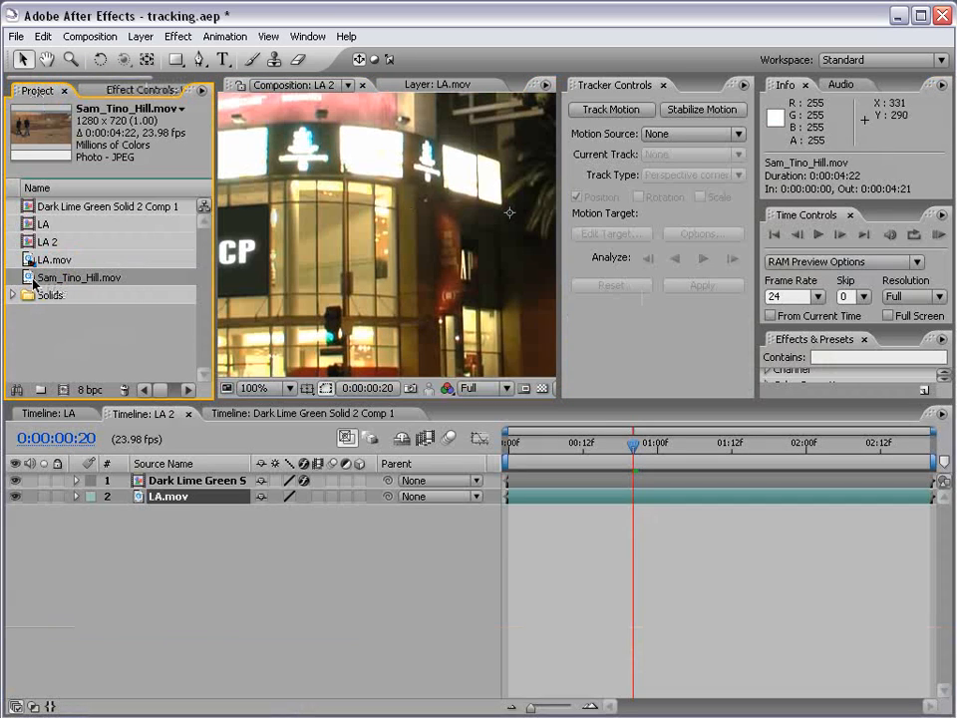
pyautogui.moveTo(28, 281); pyautogui.dragTo(66, 391)
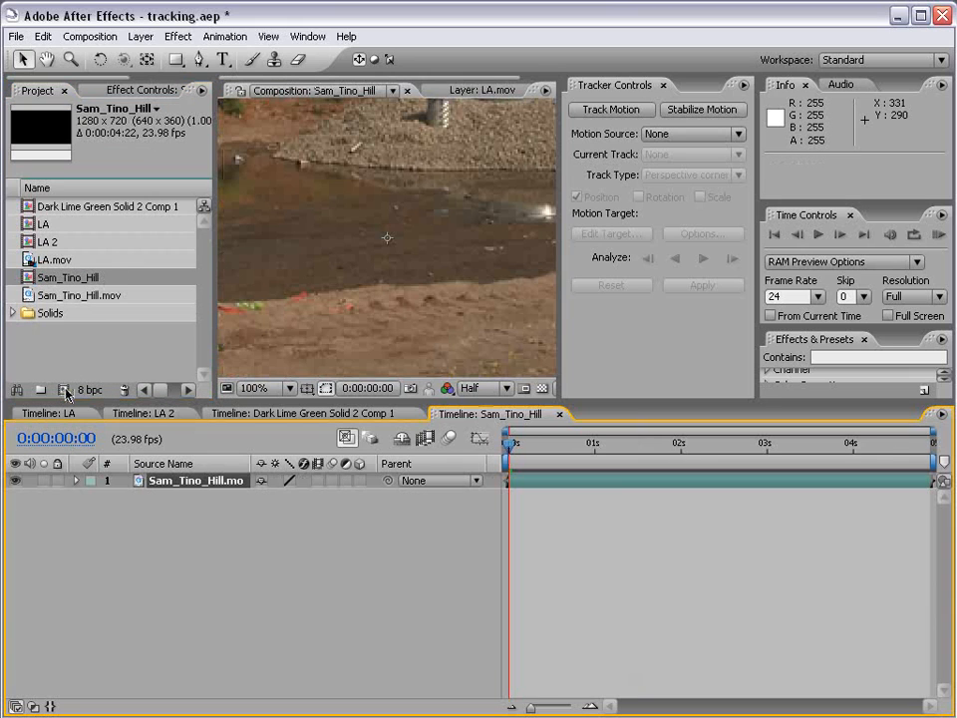
pyautogui.press(',')
pyautogui.press(',')
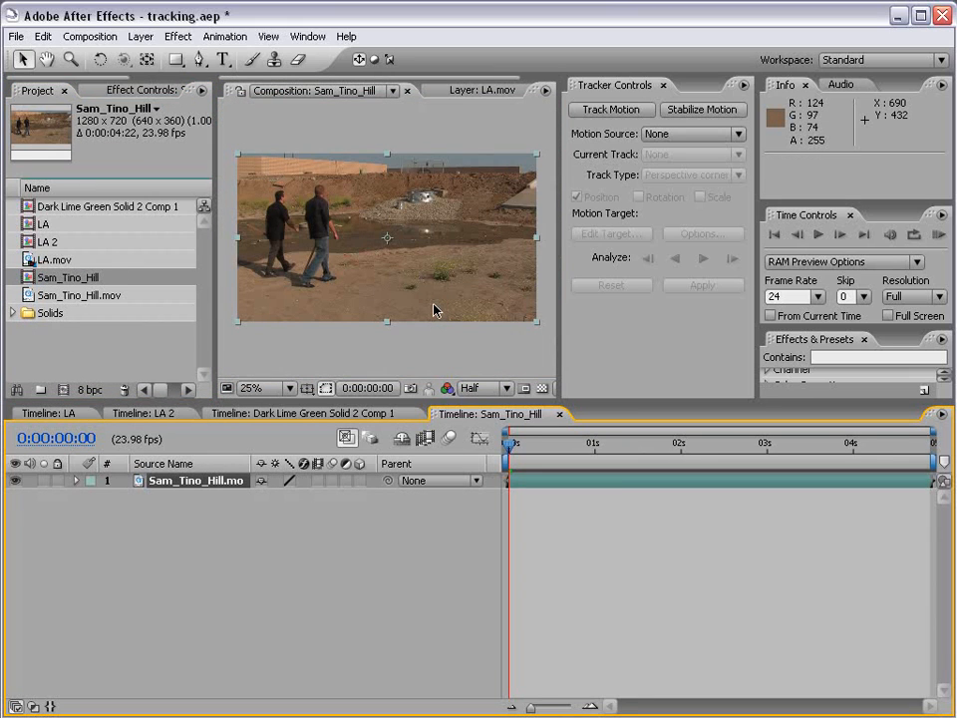
# - Motion track the position of the nearer man's head in the Sam_Tino_Hill.mov layer, analyzing forward from the first frame
pyautogui.doubleClick(524, 483)
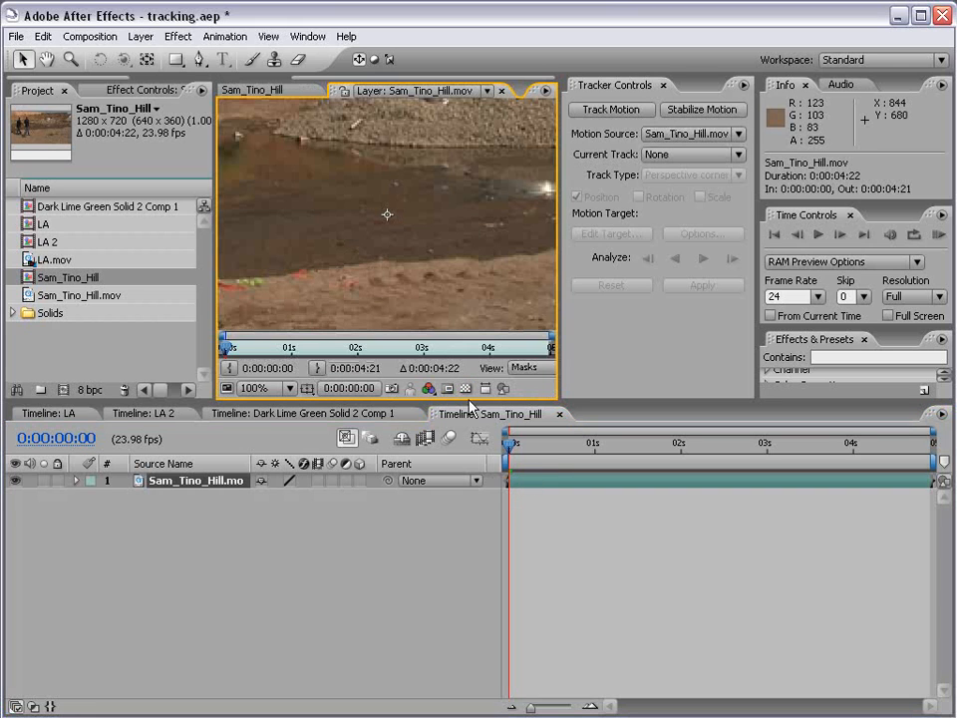
pyautogui.scroll(-1, 429, 325)
pyautogui.moveTo(352, 167); pyautogui.dragTo(369, 207)
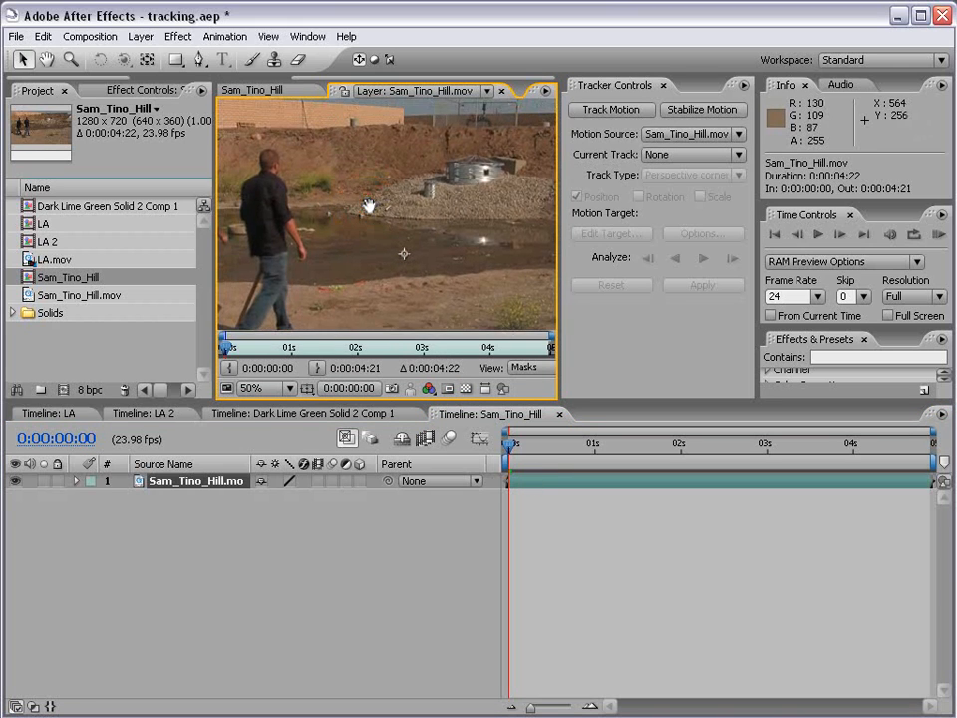
pyautogui.moveTo(266, 168); pyautogui.dragTo(290, 182)
pyautogui.scroll(1, 290, 181)
pyautogui.moveTo(232, 160); pyautogui.dragTo(353, 232)
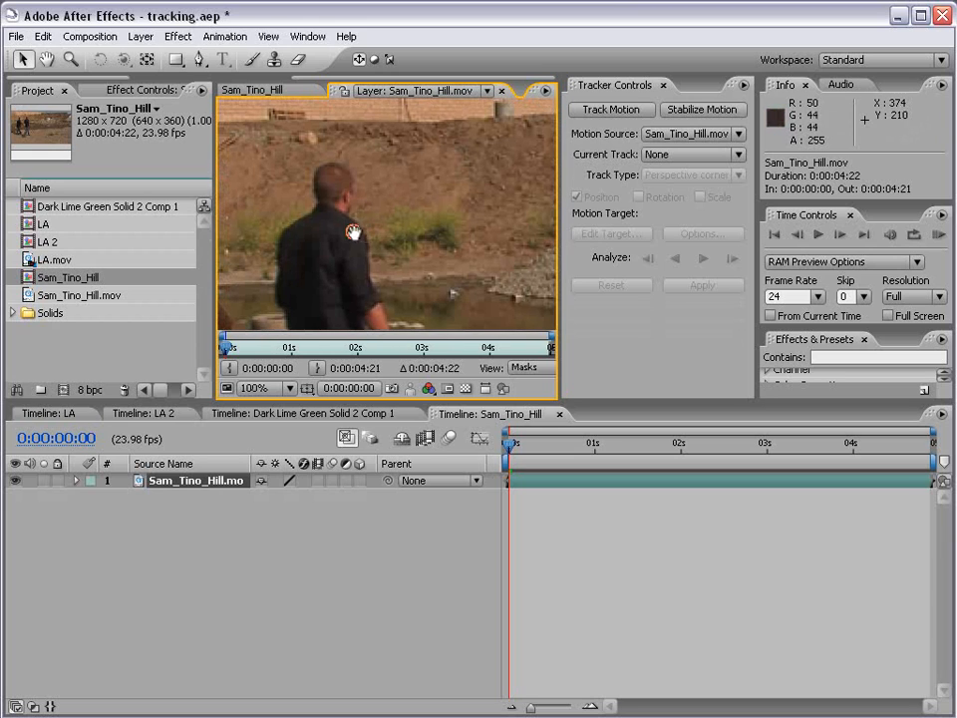
pyautogui.click(601, 112)
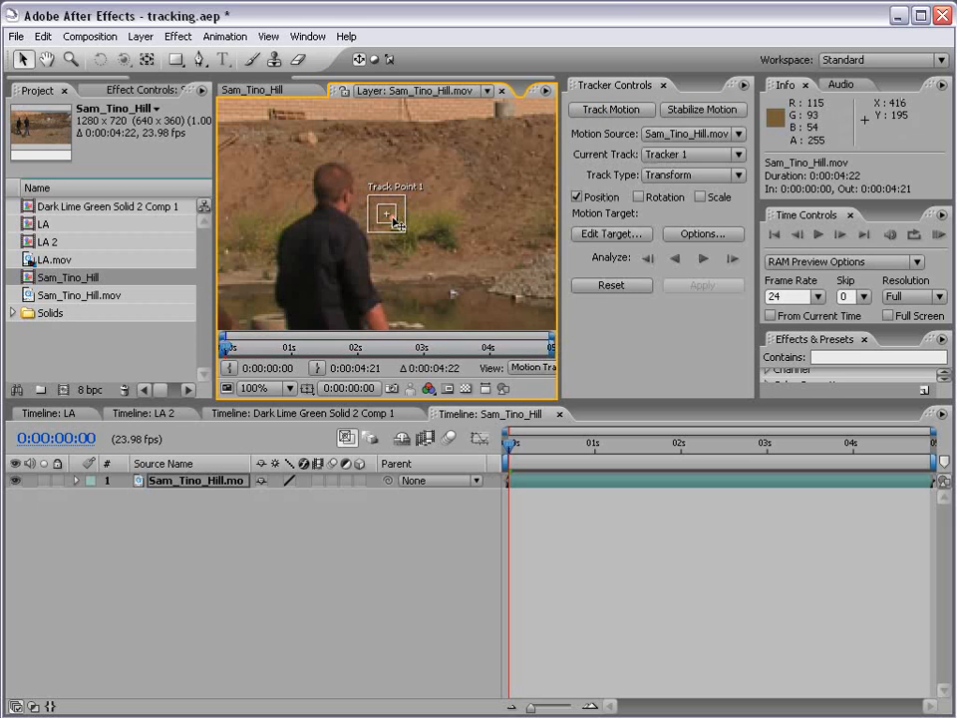
pyautogui.moveTo(392, 220); pyautogui.dragTo(352, 202)
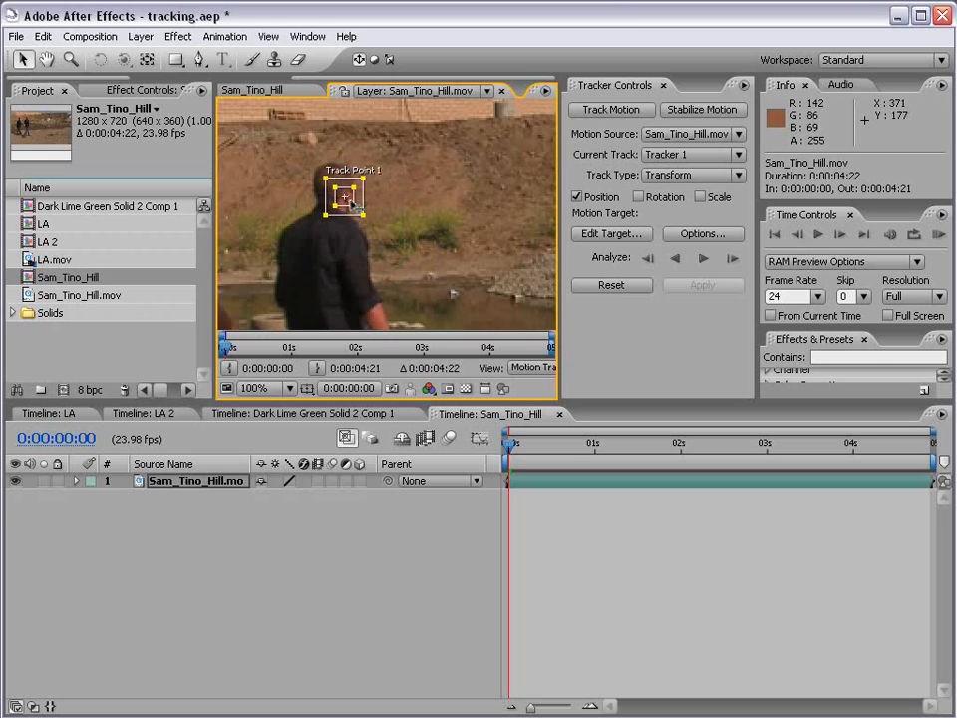
pyautogui.scroll(-1, 419, 241)
pyautogui.click(706, 261)
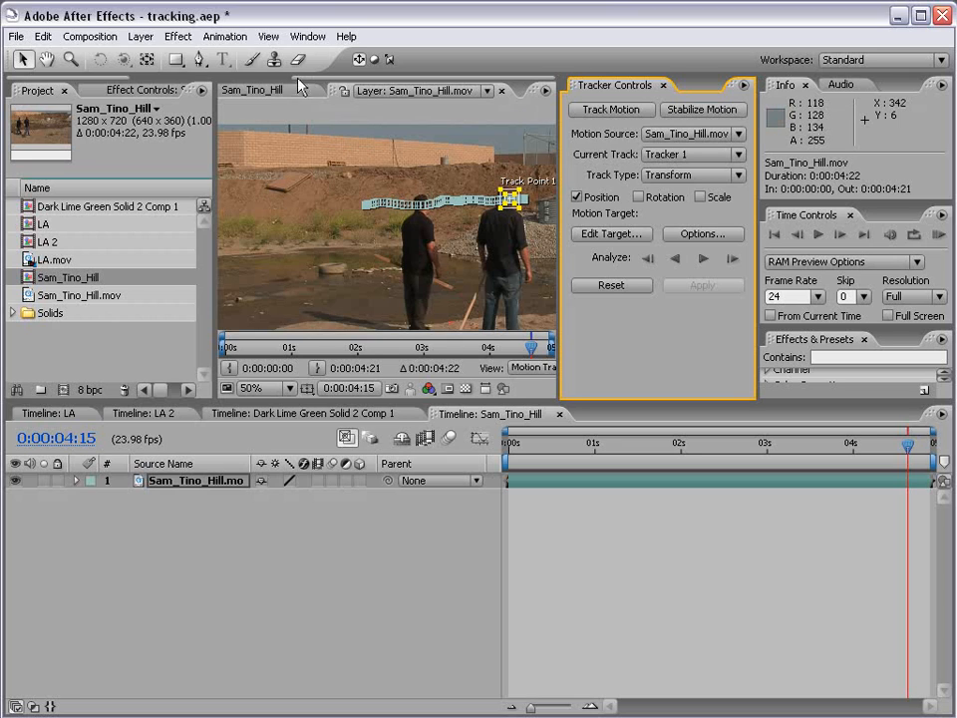
# - Add a null object to the Sam_Tino_Hill composition
pyautogui.click(262, 90)
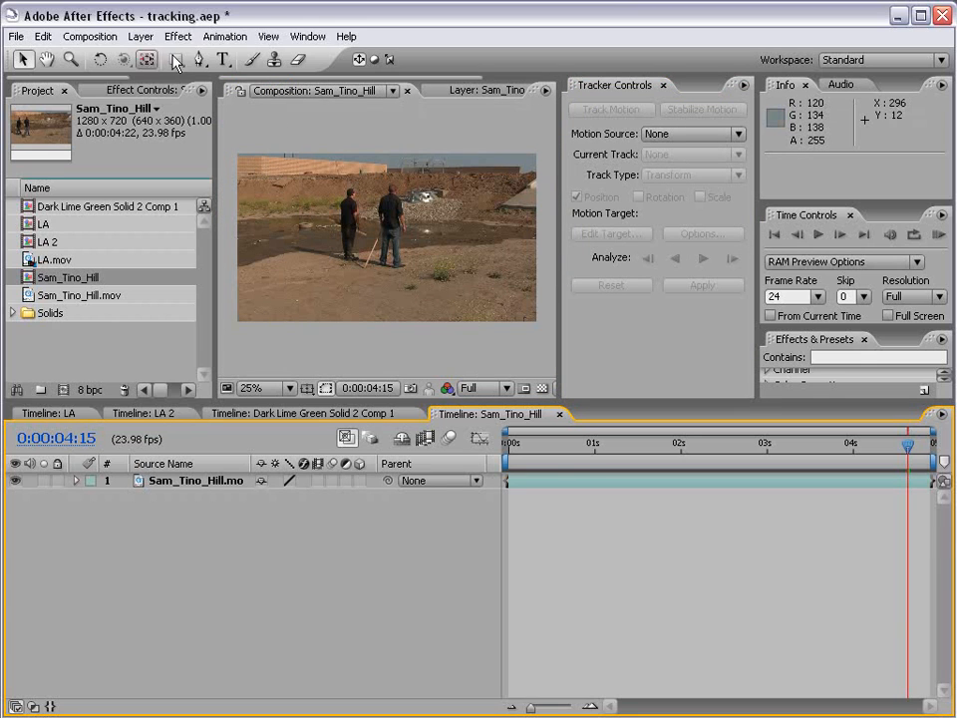
pyautogui.click(141, 36)
pyautogui.moveTo(244, 62)
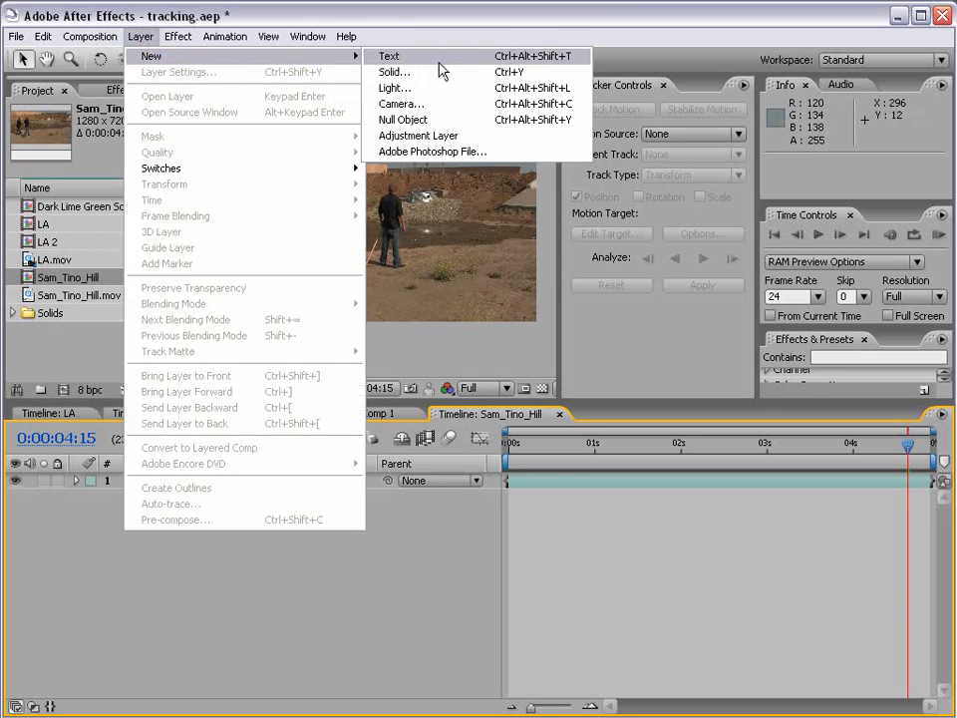
pyautogui.click(479, 127)
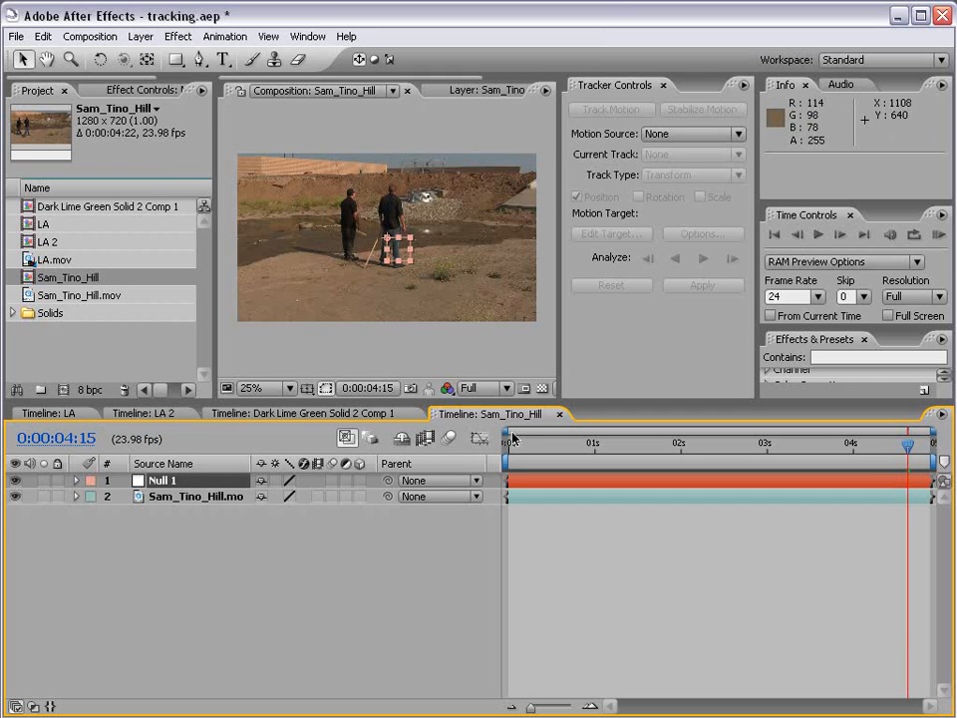
pyautogui.scroll(1, 419, 279)
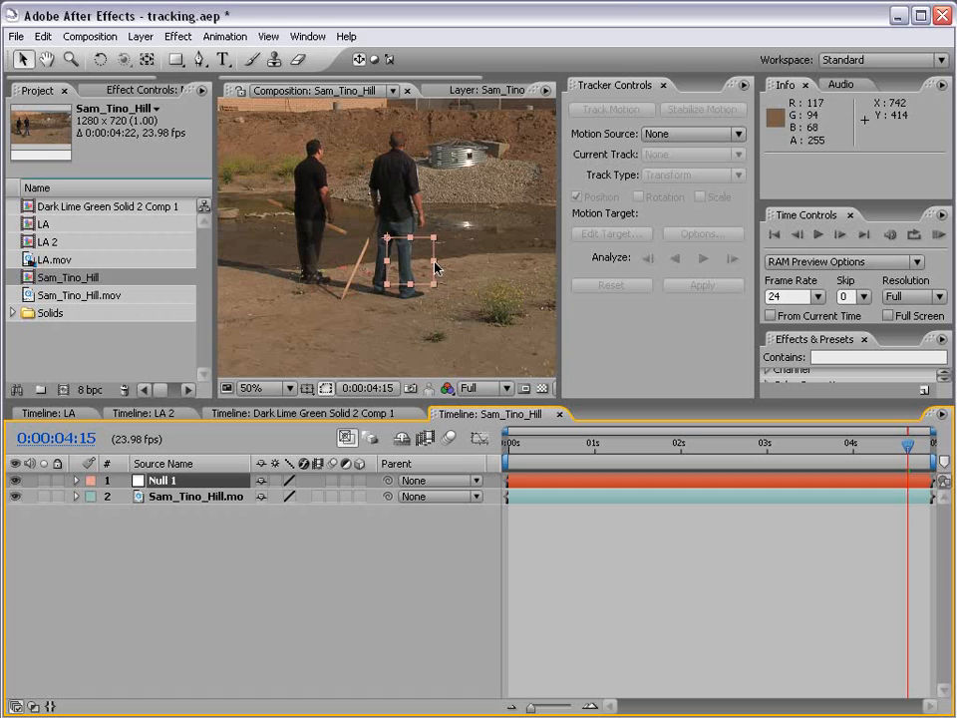
# - Set Null 1 as the motion target of Tracker 1 and apply the tracking data in X and Y
pyautogui.click(474, 91)
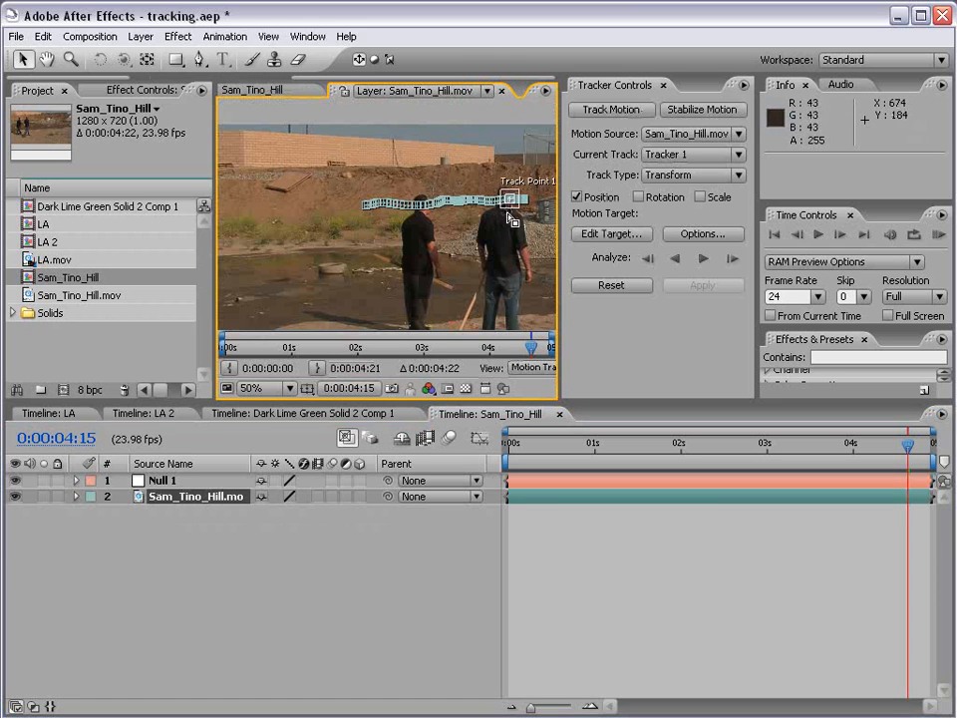
pyautogui.click(615, 237)
pyautogui.click(367, 404)
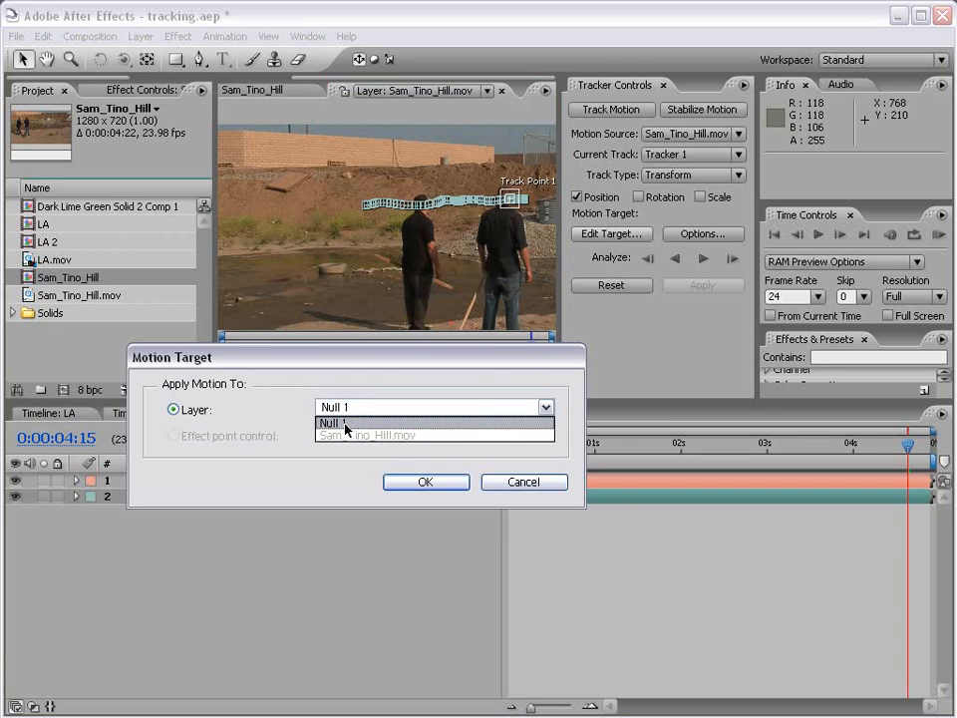
pyautogui.click(345, 426)
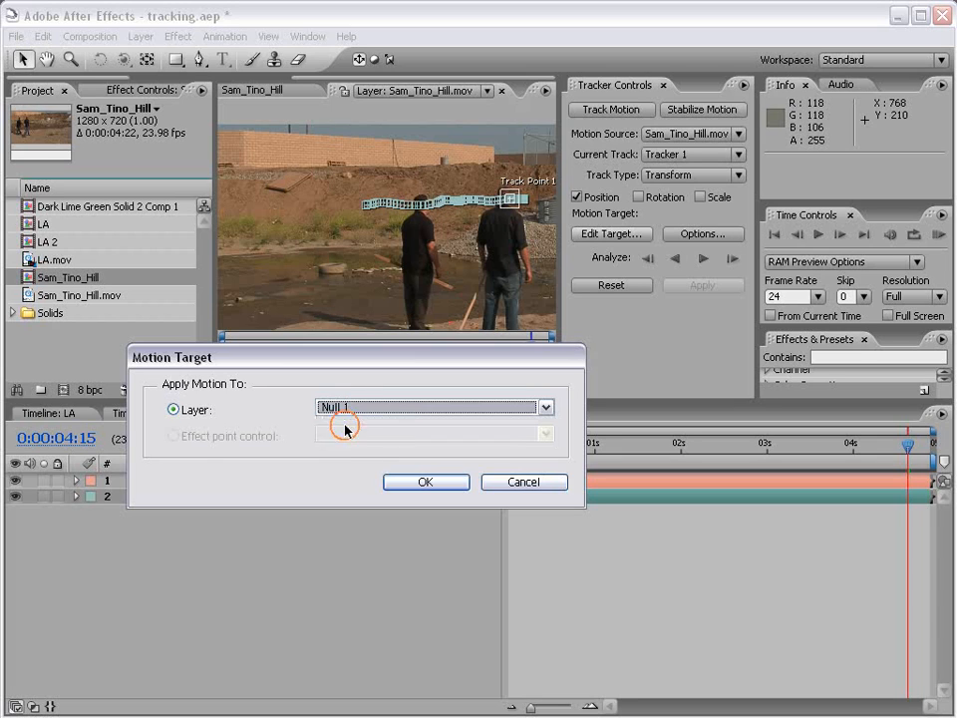
pyautogui.click(424, 484)
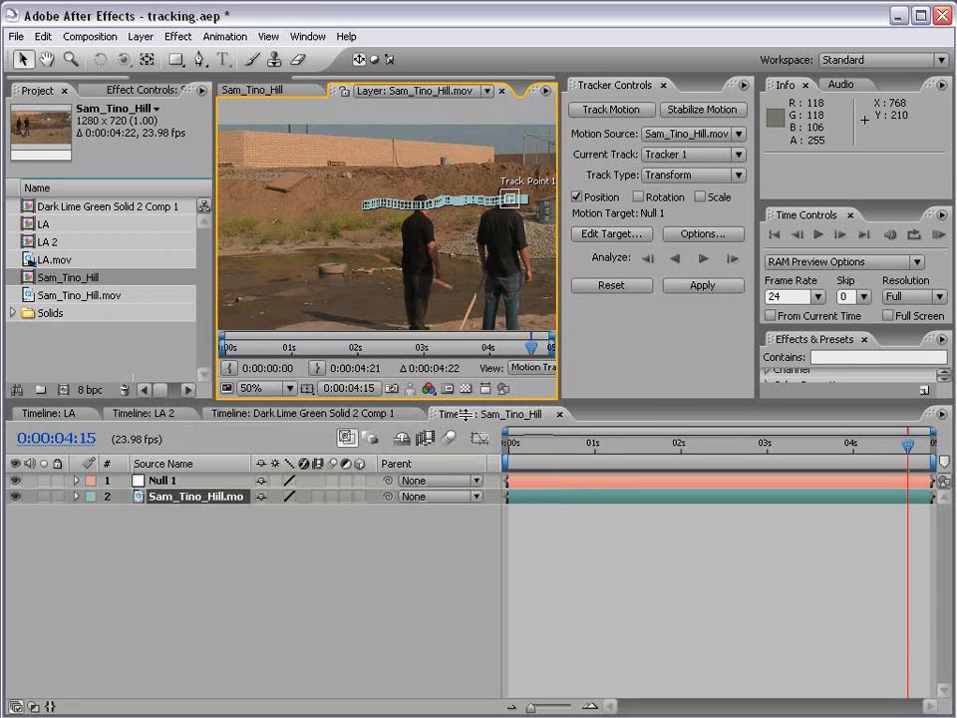
pyautogui.click(700, 287)
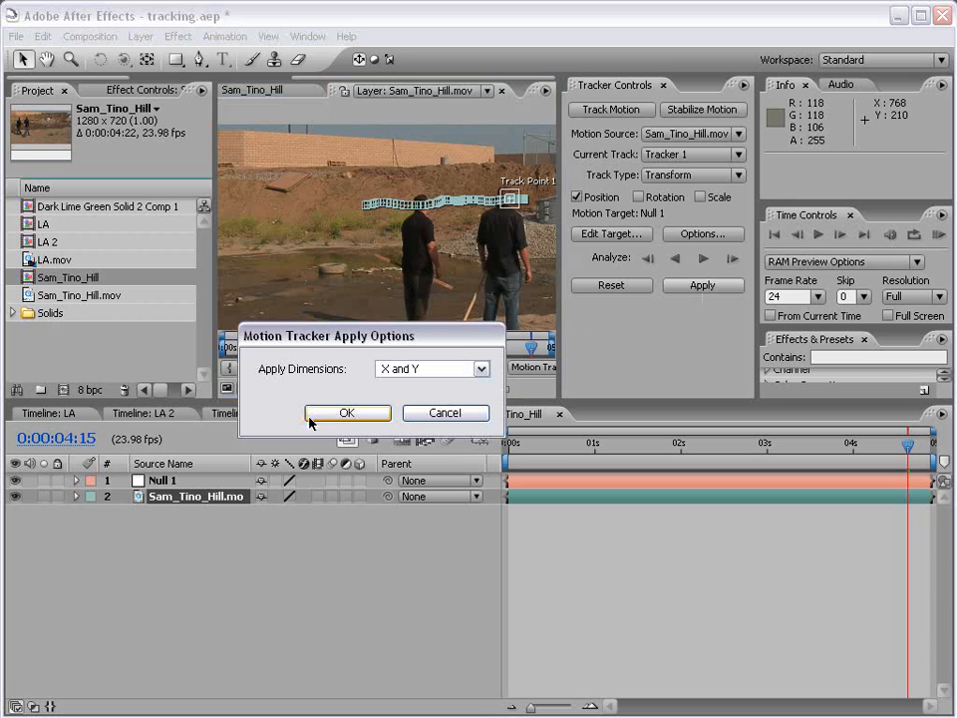
pyautogui.click(344, 415)
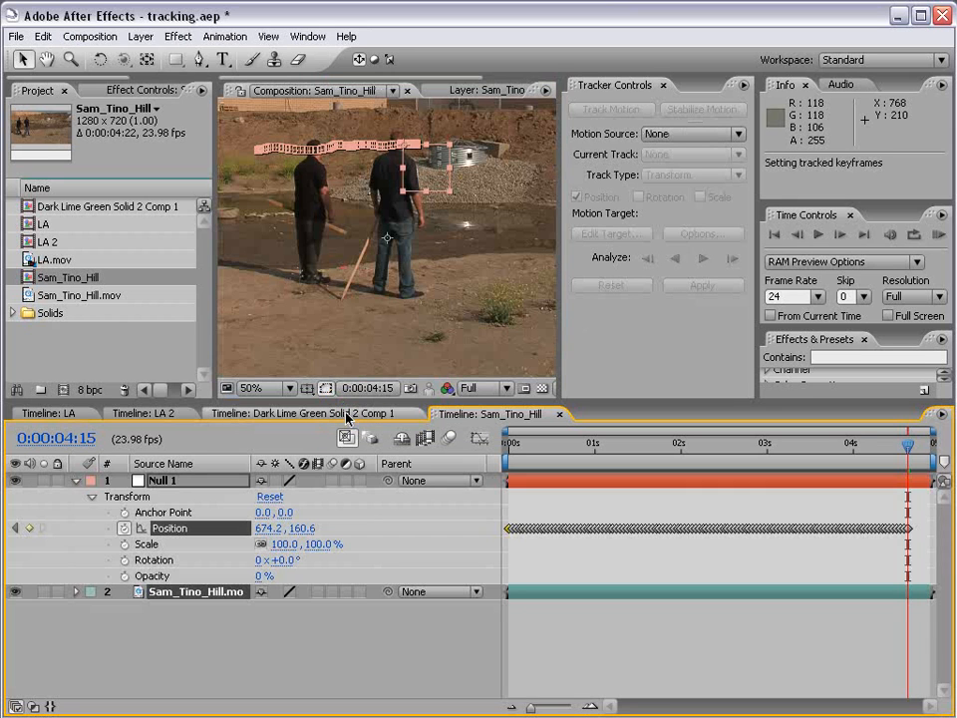
# - Check how the null follows the man's head through the shot, return to the first frame and collapse the null's properties
pyautogui.press(',')
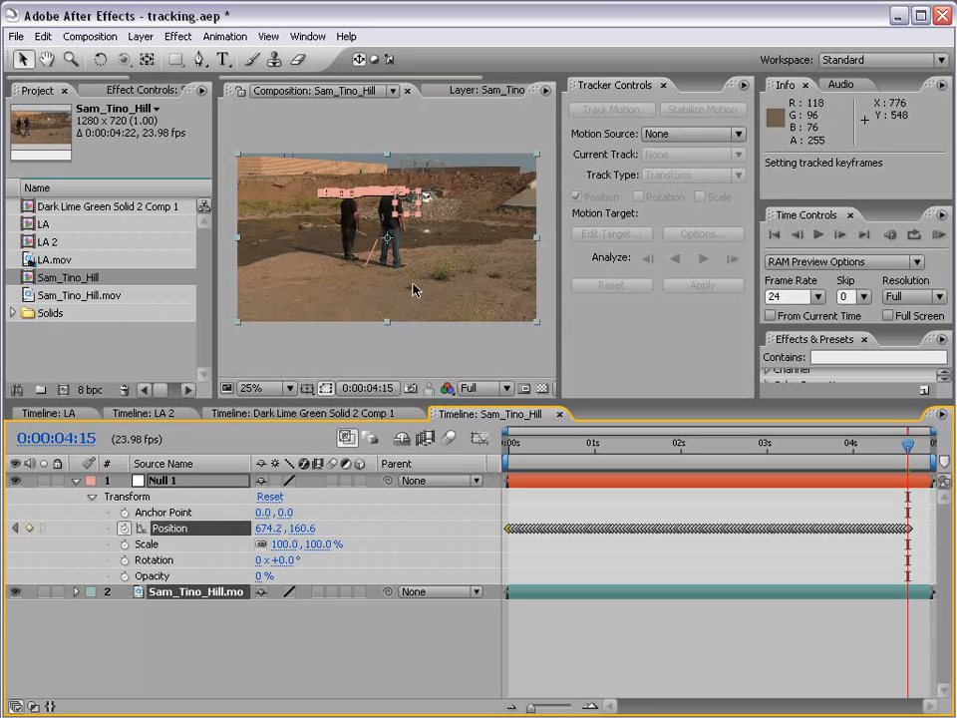
pyautogui.press('.')
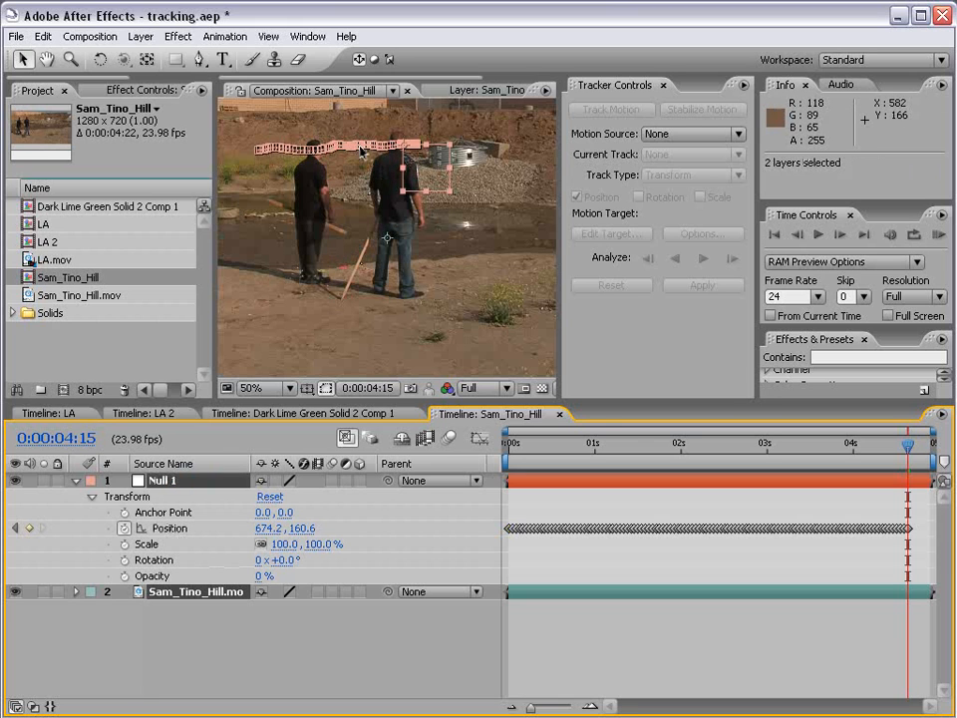
pyautogui.moveTo(544, 444); pyautogui.dragTo(506, 444)
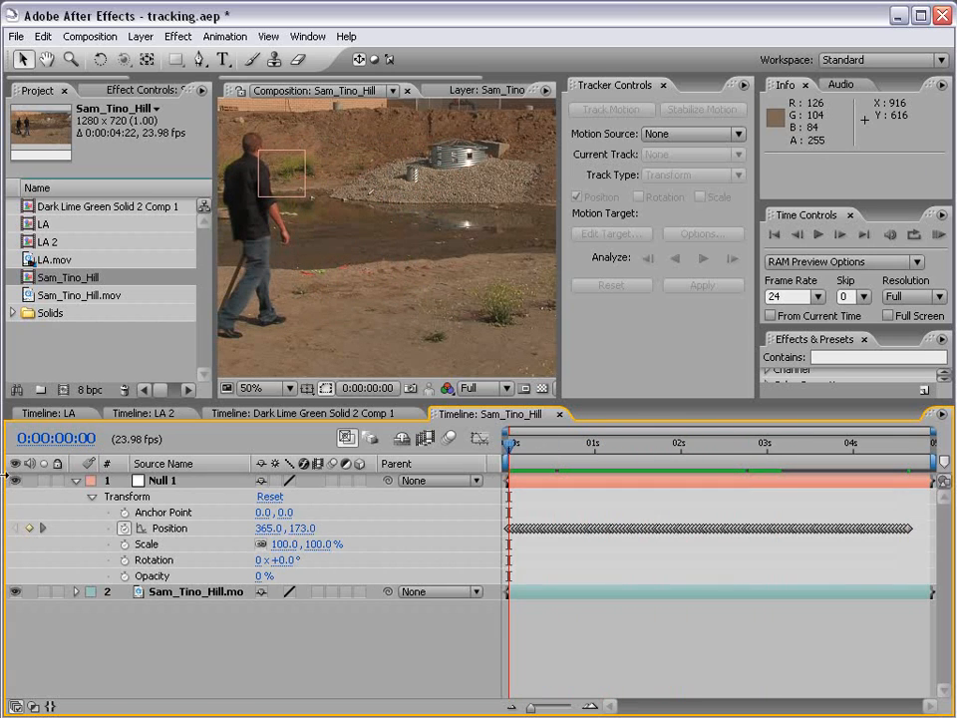
pyautogui.click(77, 481)
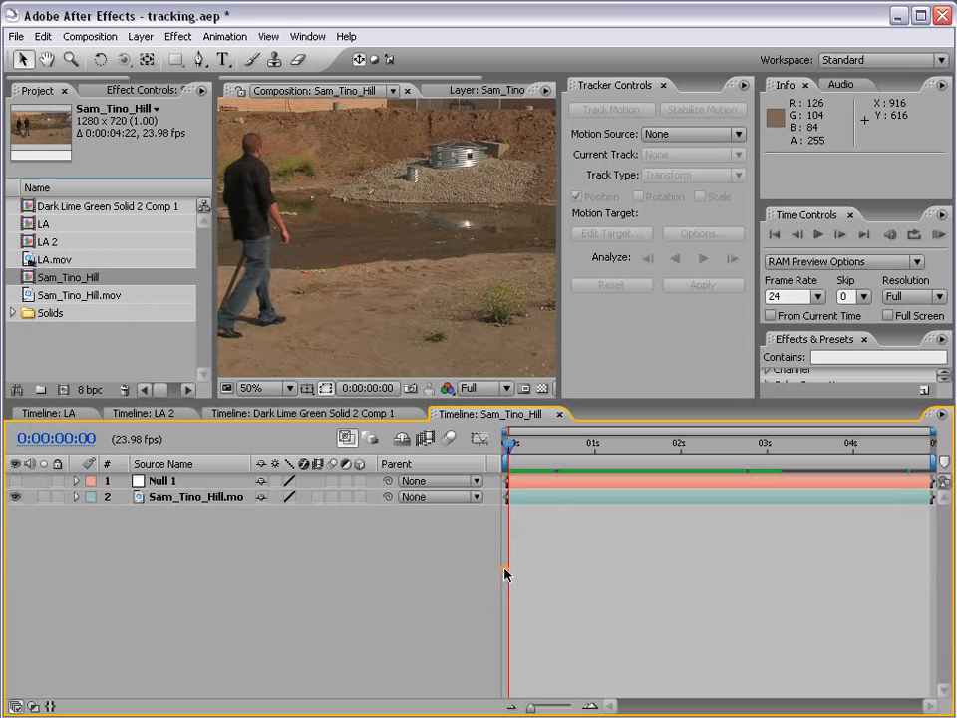
pyautogui.moveTo(522, 456); pyautogui.dragTo(448, 476)
pyautogui.click(16, 481)
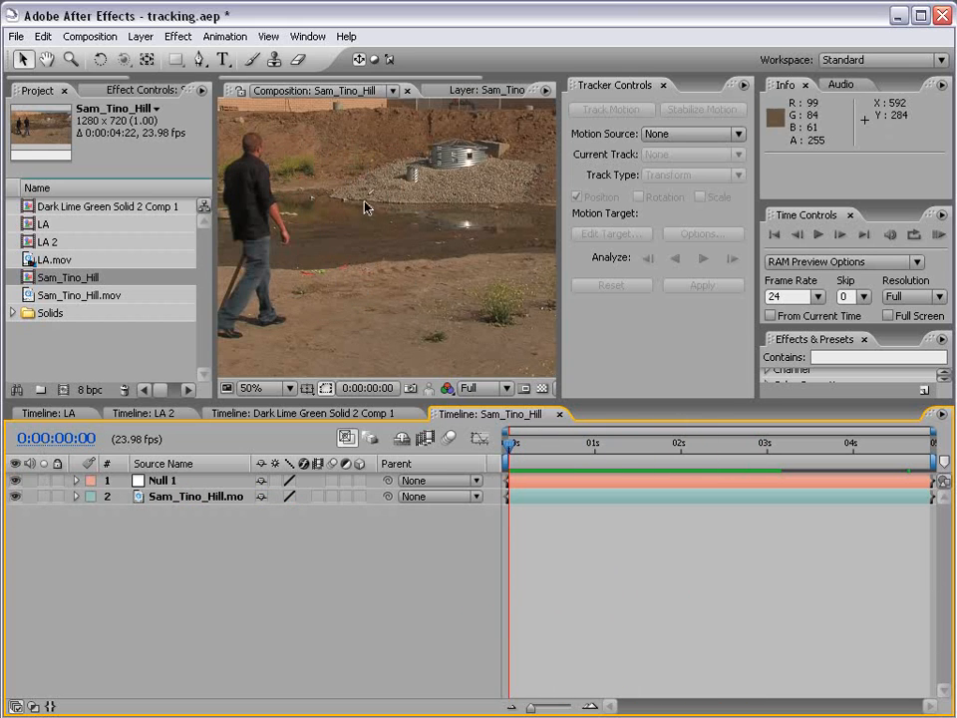
# - Create a white (FFFFFF) solid layer of 1280 by 720 pixels in the Sam_Tino_Hill composition
pyautogui.scroll(-1, 367, 204)
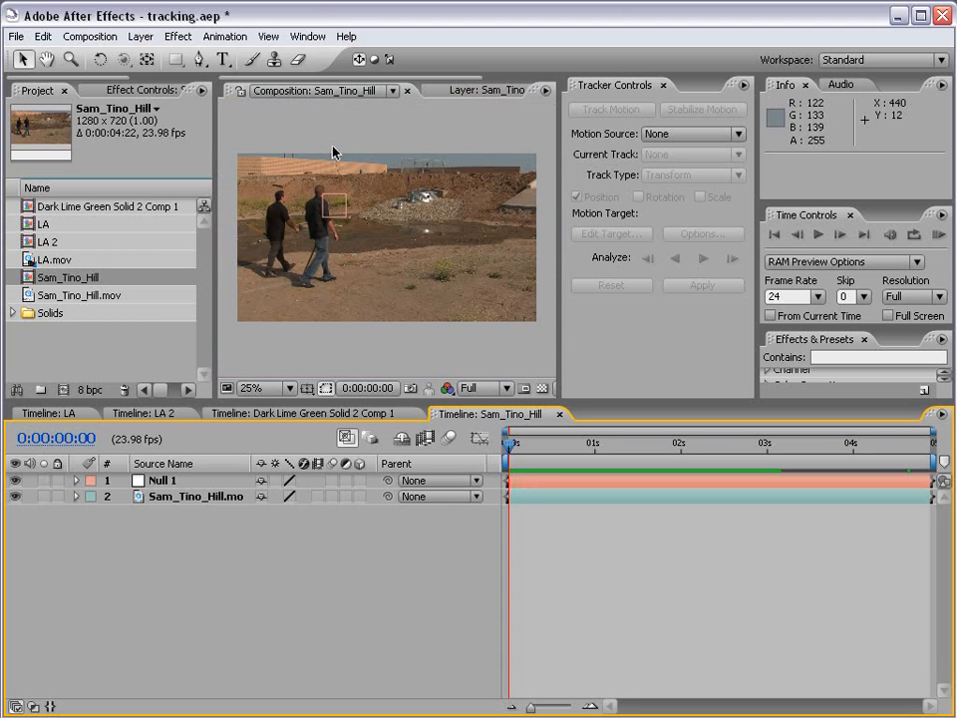
pyautogui.click(140, 37)
pyautogui.moveTo(230, 55)
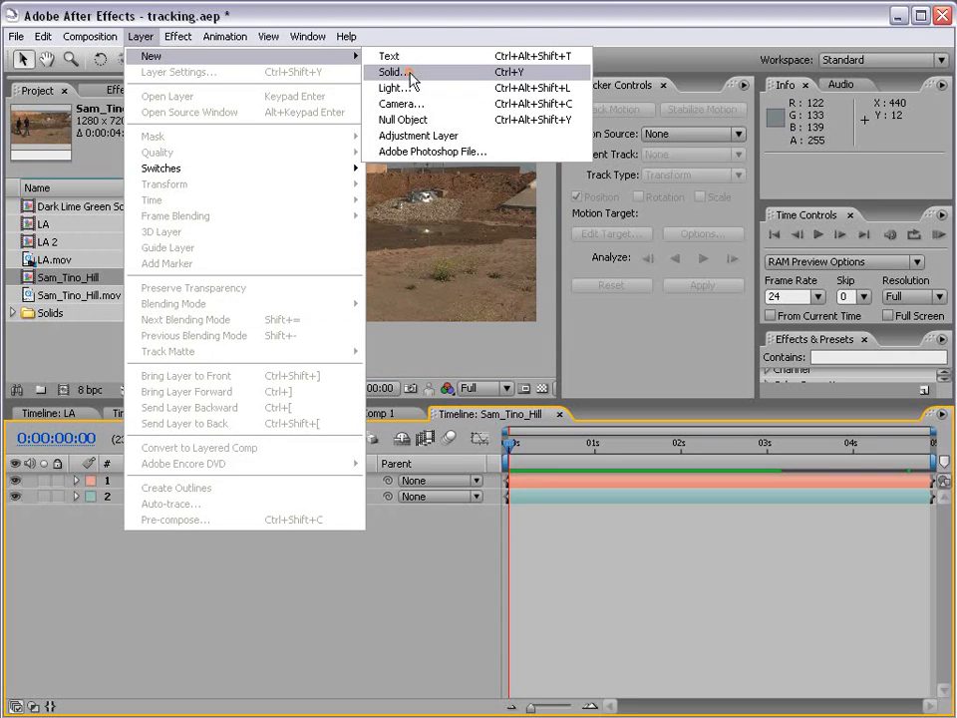
pyautogui.click(410, 73)
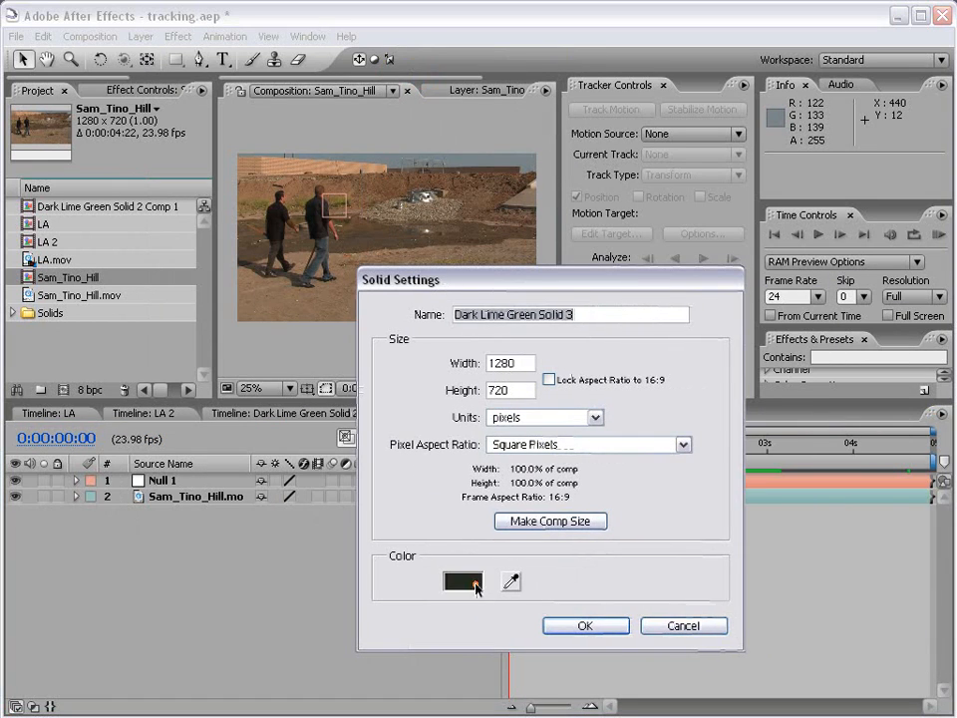
pyautogui.click(458, 580)
pyautogui.moveTo(325, 435); pyautogui.dragTo(246, 362)
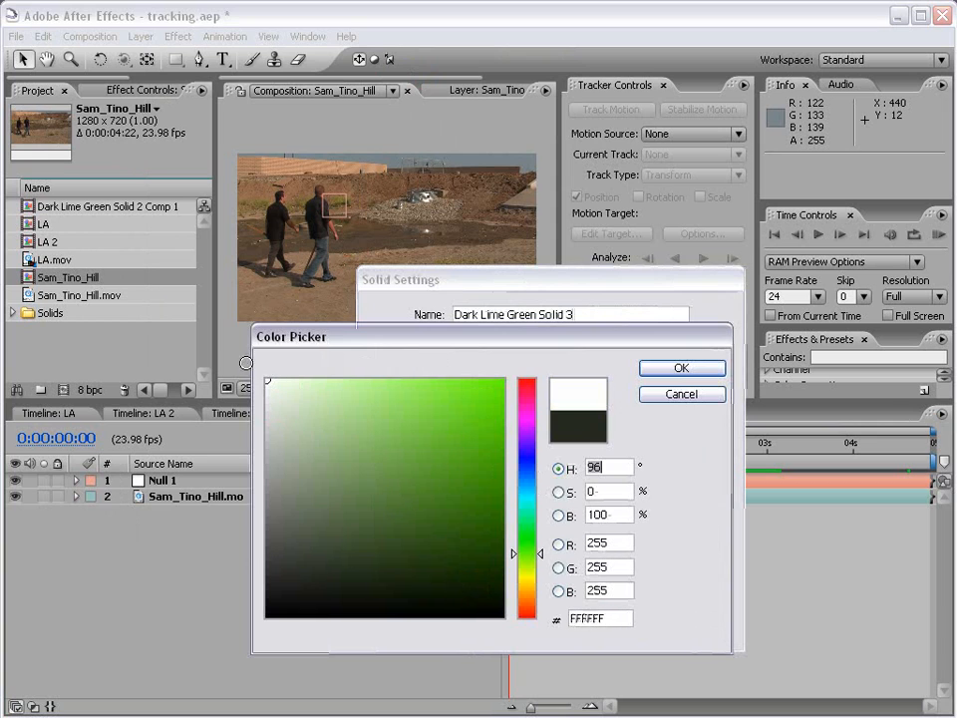
pyautogui.click(698, 369)
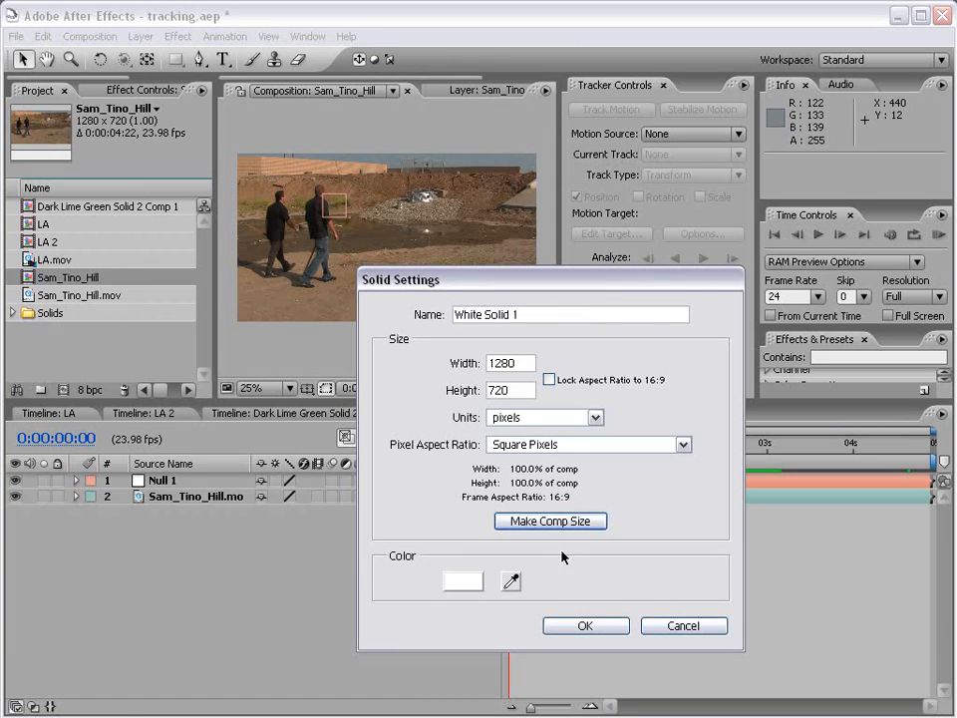
pyautogui.click(587, 624)
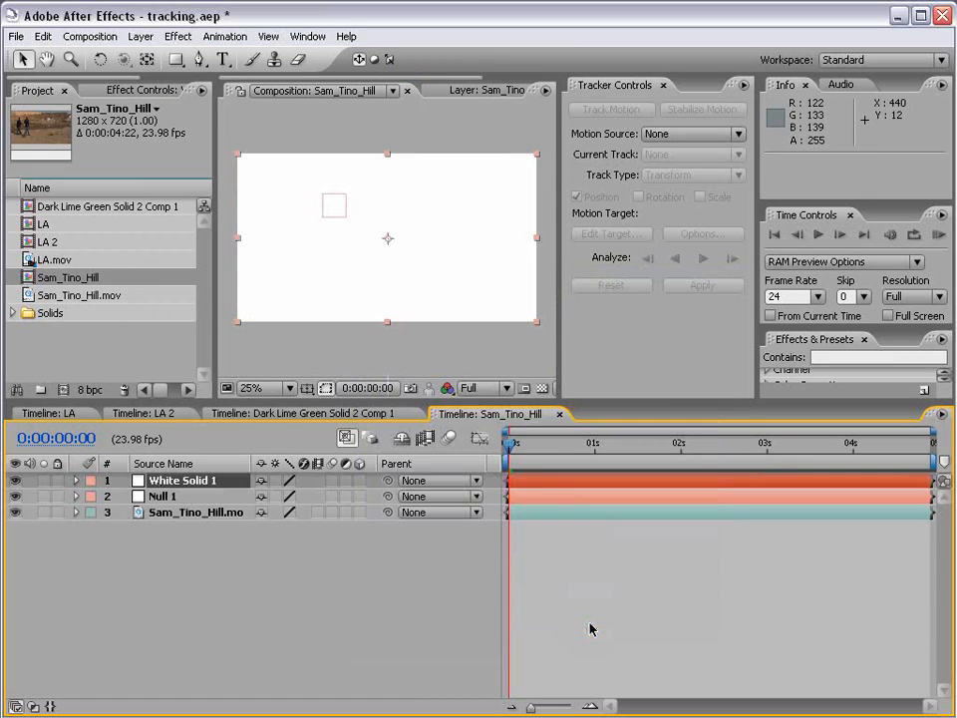
# - Draw a closed speech-bubble mask on the white solid with the Pen tool, its tail pointing towards the nearer man's head
pyautogui.click(198, 59)
pyautogui.press('.')
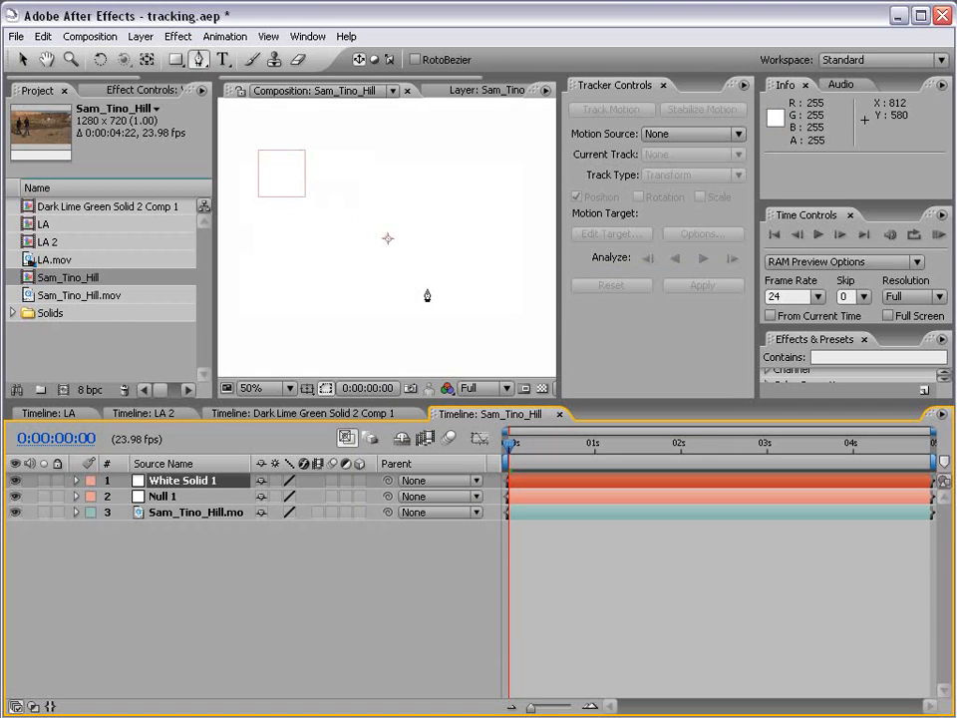
pyautogui.click(361, 208)
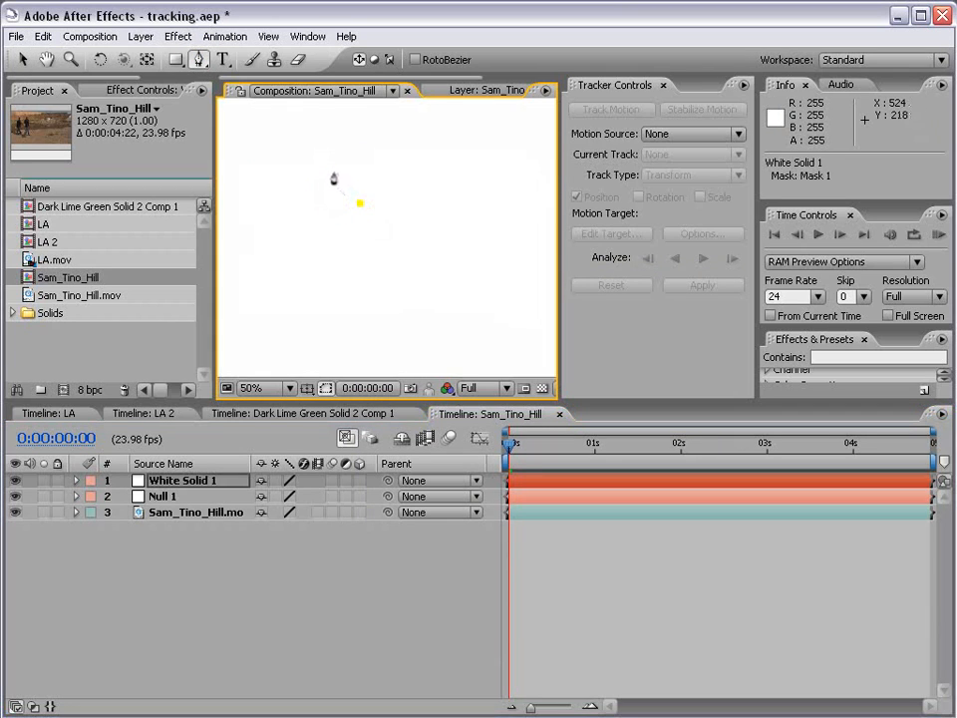
pyautogui.click(328, 166)
pyautogui.click(472, 279)
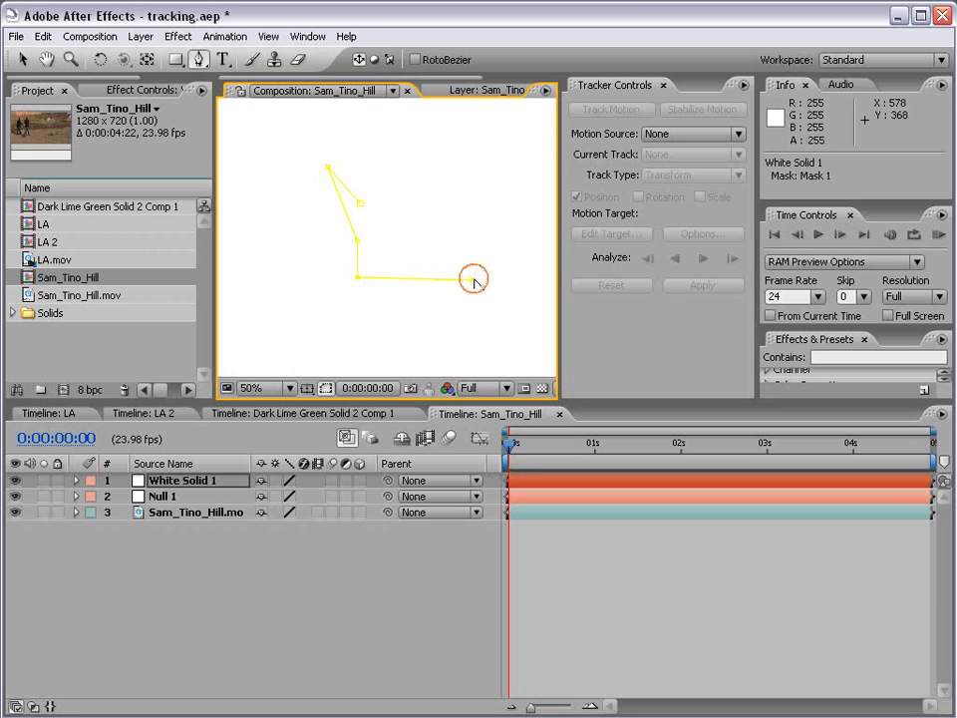
pyautogui.click(361, 208)
pyautogui.press('v')
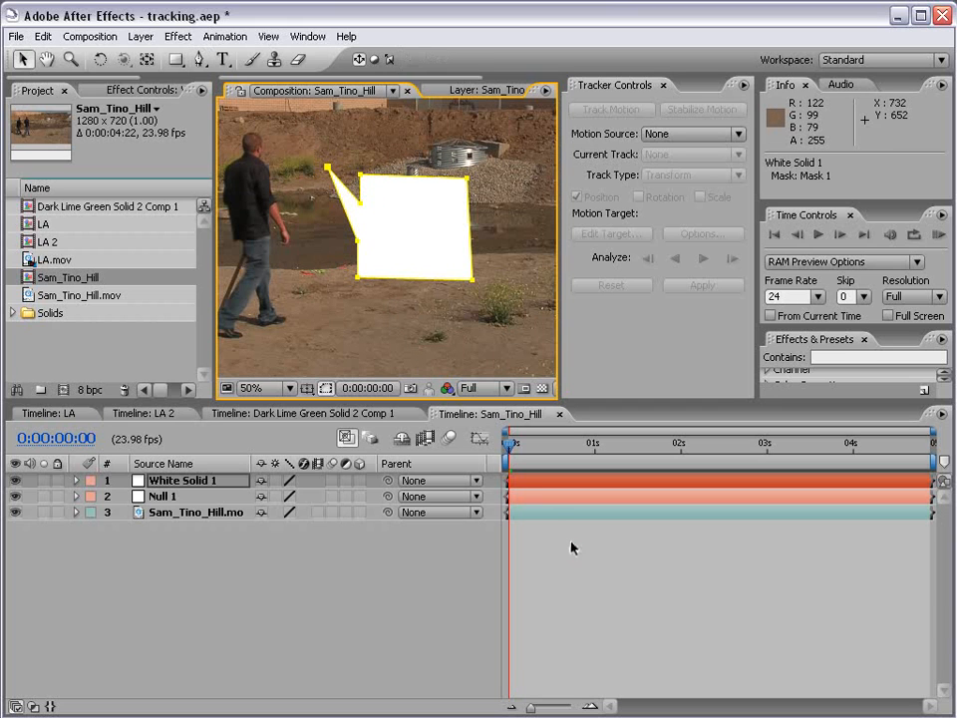
pyautogui.click(572, 546)
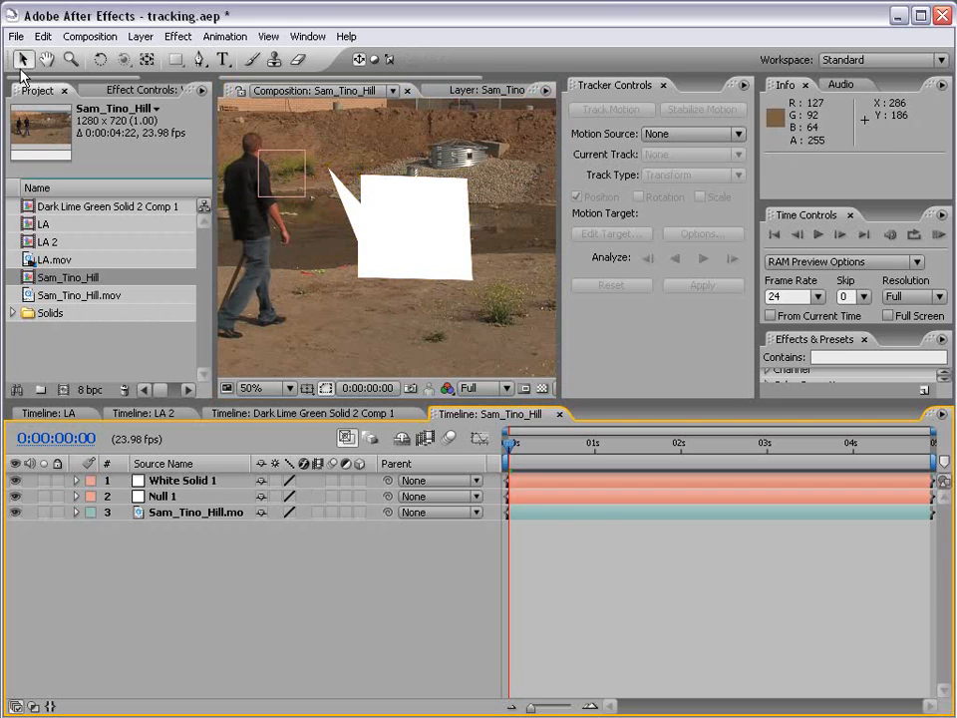
# - Move the upper-right and lower-left mask points of the speech bubble so that its body becomes squarer
pyautogui.click(467, 187)
pyautogui.moveTo(467, 180); pyautogui.dragTo(473, 175)
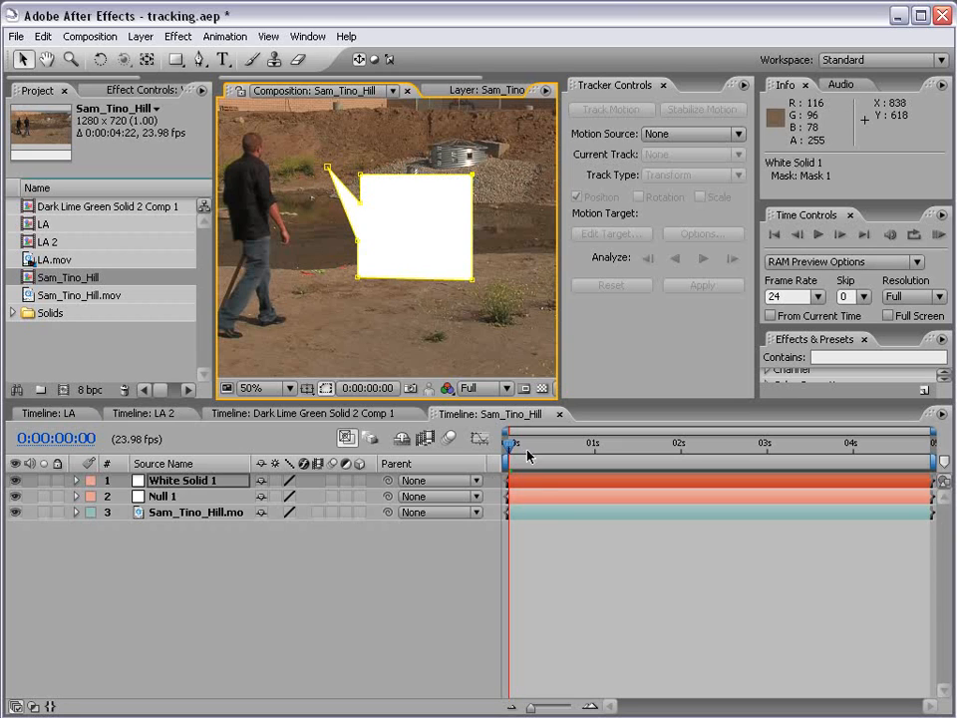
pyautogui.click(525, 513)
pyautogui.click(356, 278)
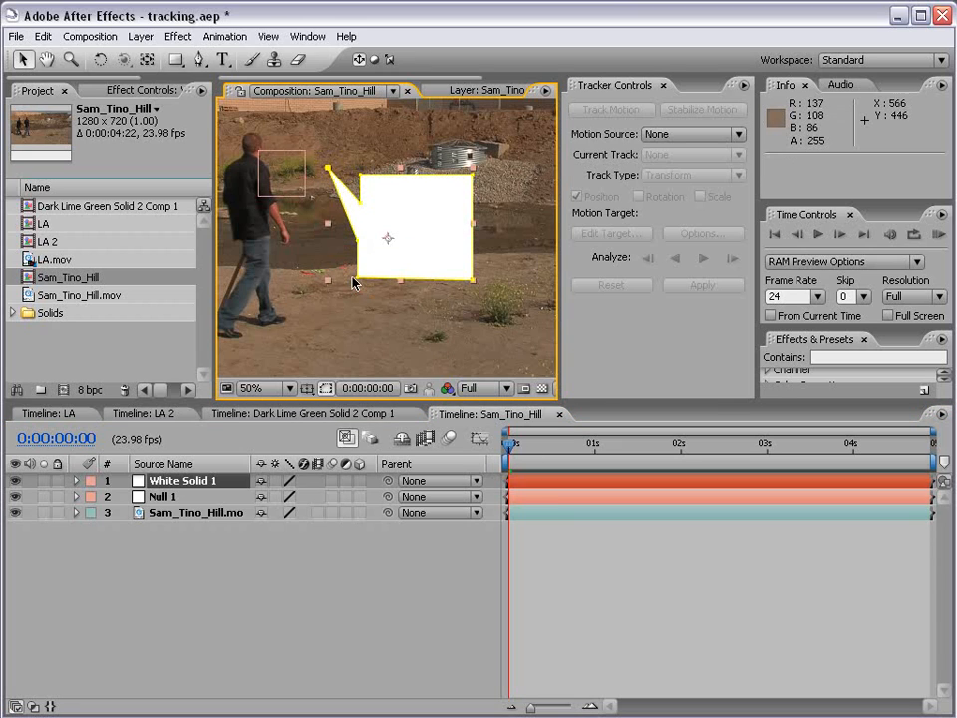
pyautogui.click(358, 277)
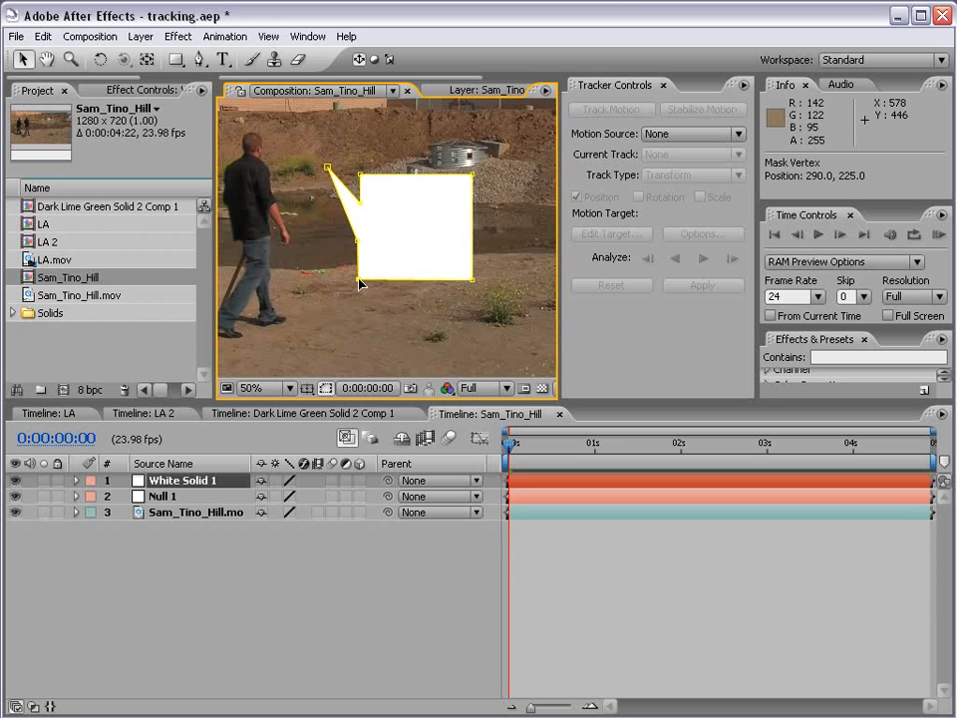
# - Raise the bottom edge and lower the top edge of the speech bubble's mask to make its body flatter
pyautogui.click(578, 551)
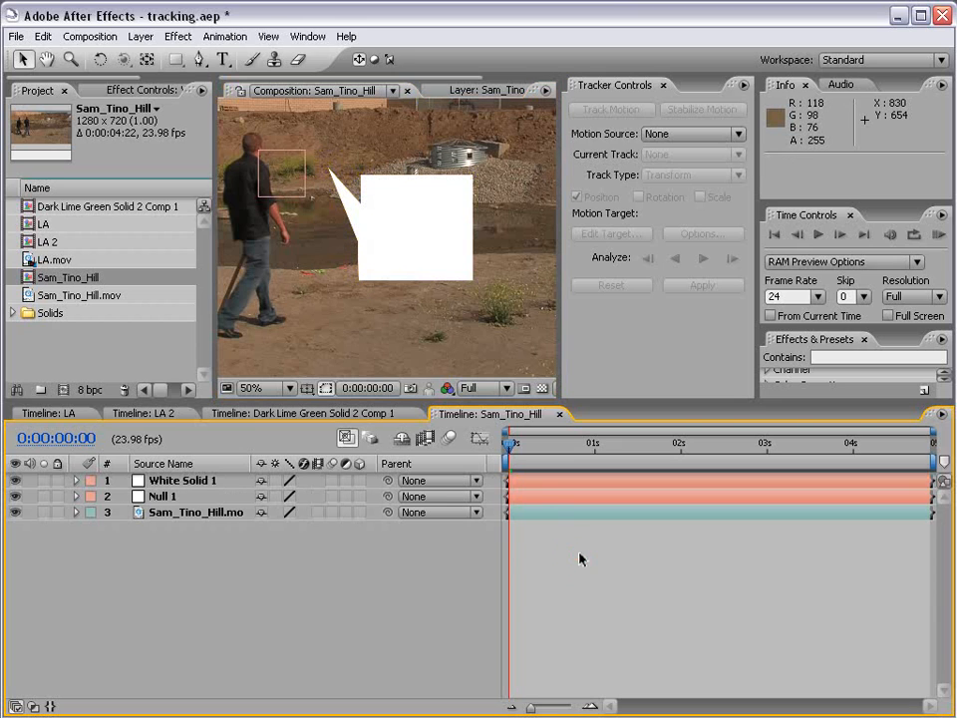
pyautogui.click(530, 484)
pyautogui.click(358, 279)
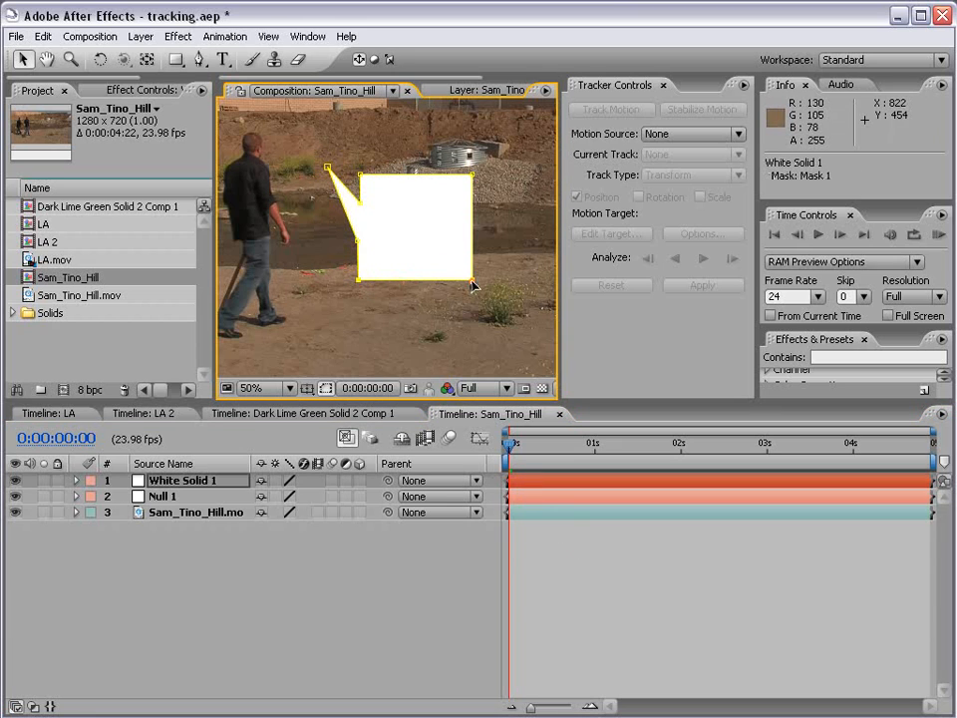
pyautogui.hotkey('shift', 'Up')
pyautogui.hotkey('shift', 'Down')
pyautogui.hotkey('shift', 'Up')
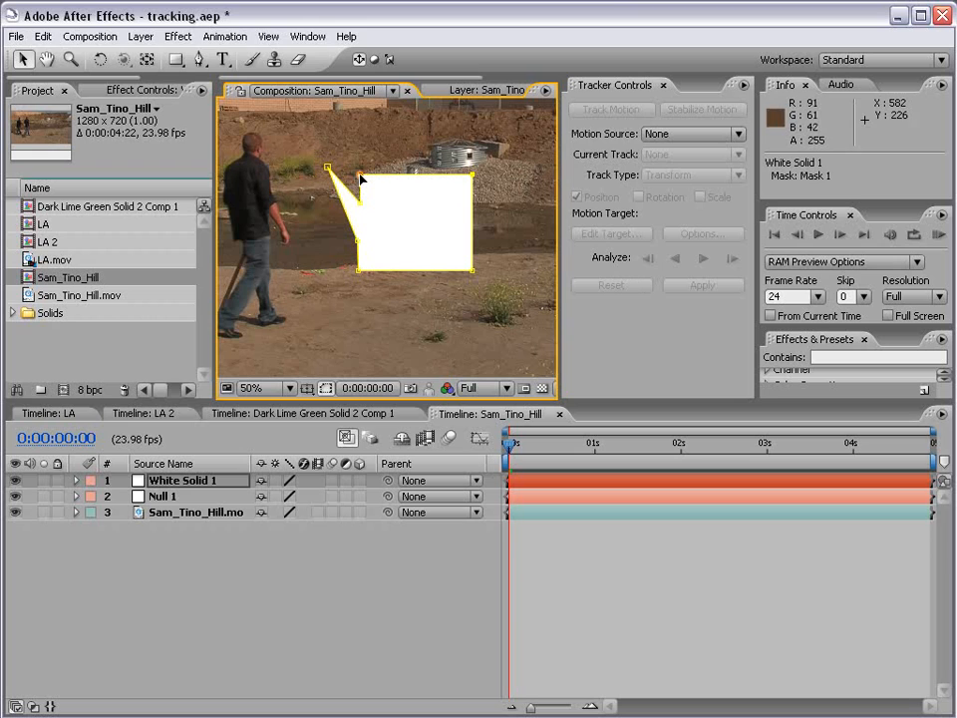
pyautogui.hotkey('shift', 'Down')
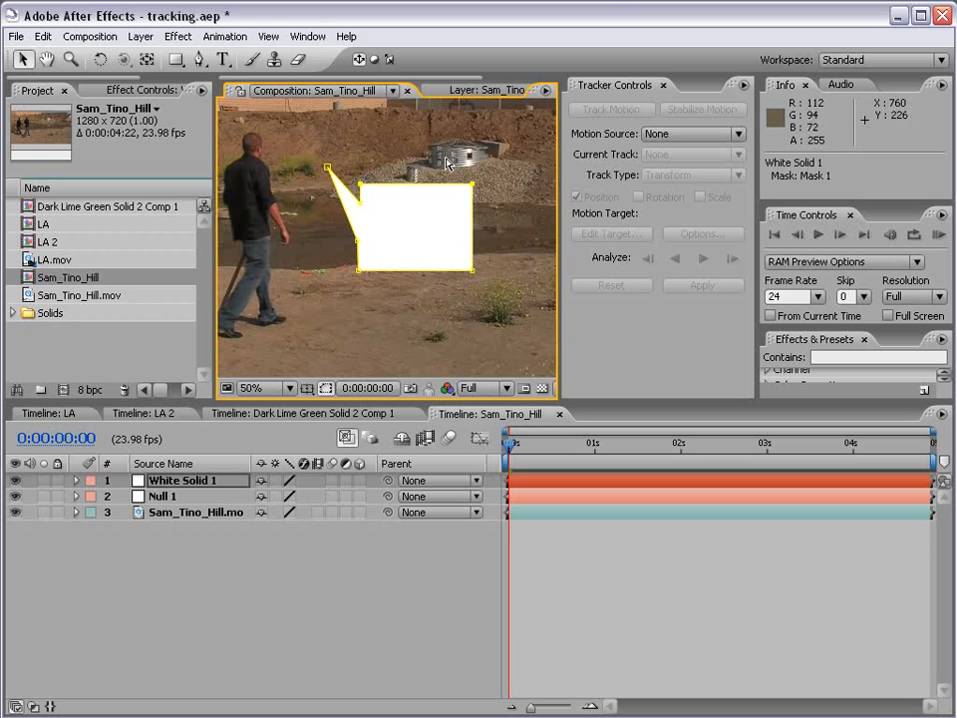
pyautogui.click(603, 566)
pyautogui.click(488, 285)
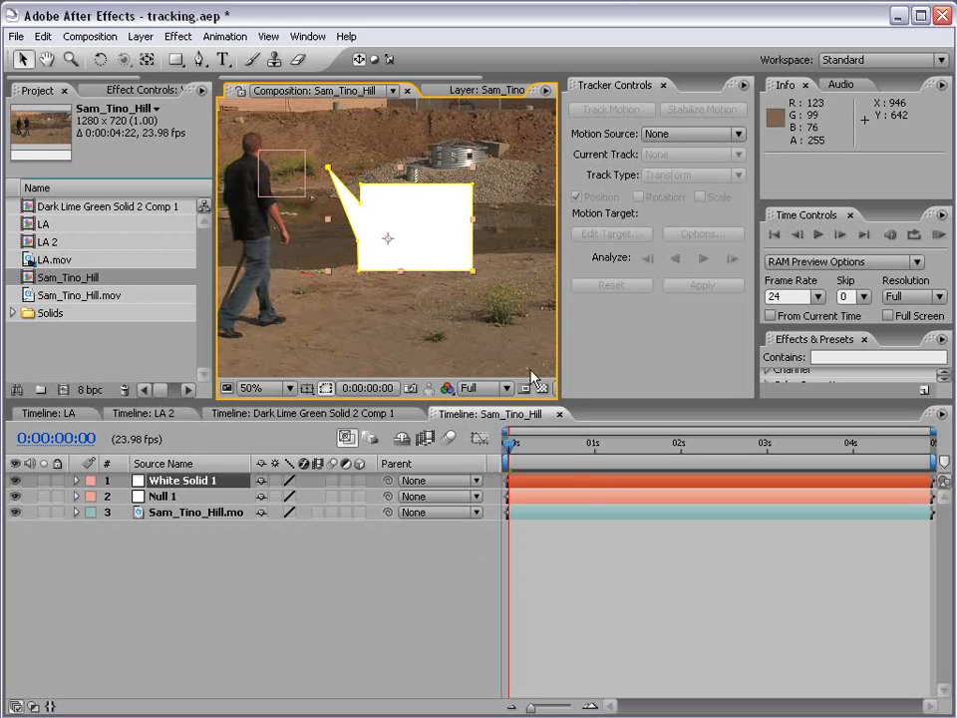
pyautogui.click(570, 552)
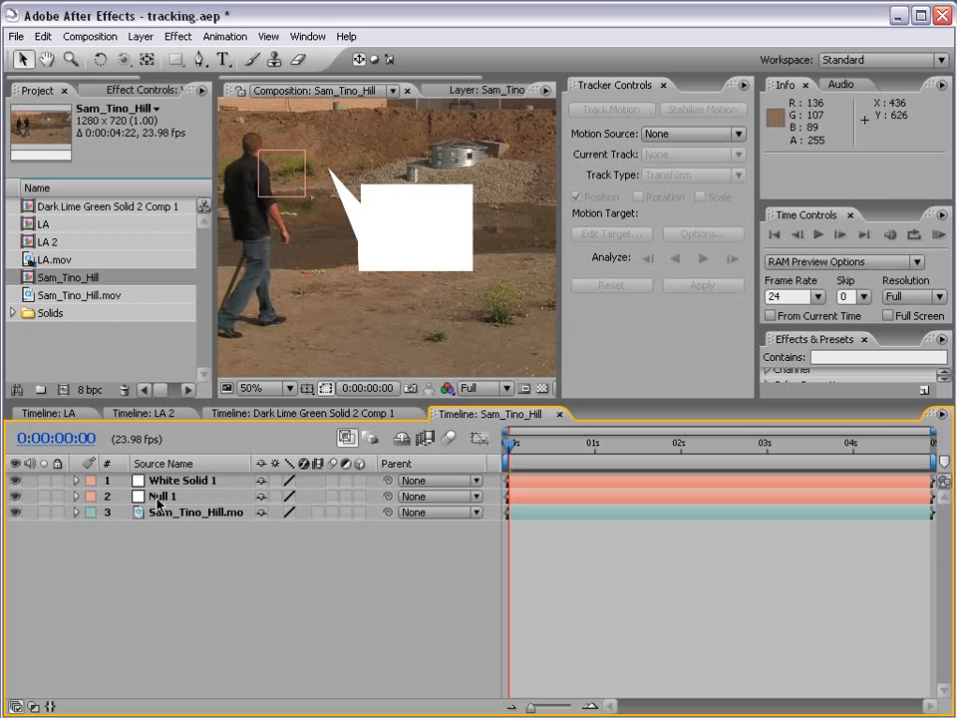
# - Move the white speech bubble closer to the nearer man so its tail tip lies inside the null's outline
pyautogui.click(185, 480)
pyautogui.moveTo(421, 231); pyautogui.dragTo(387, 226)
pyautogui.click(591, 602)
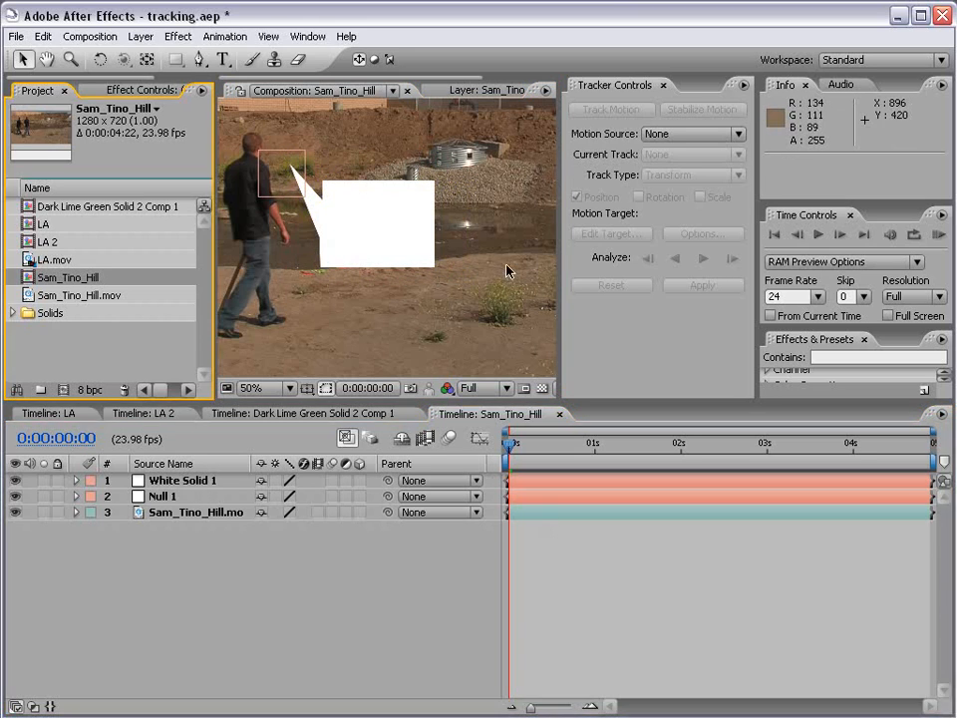
# - Add the black text "I'M LOST" and centre it on the body of the white speech bubble
pyautogui.click(223, 61)
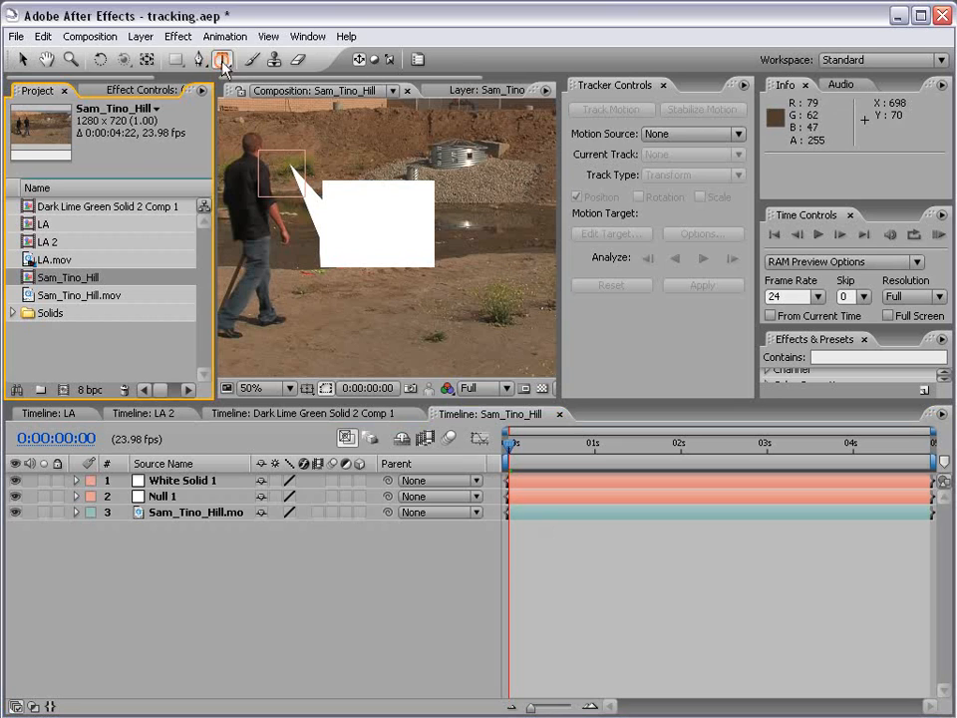
pyautogui.click(331, 199)
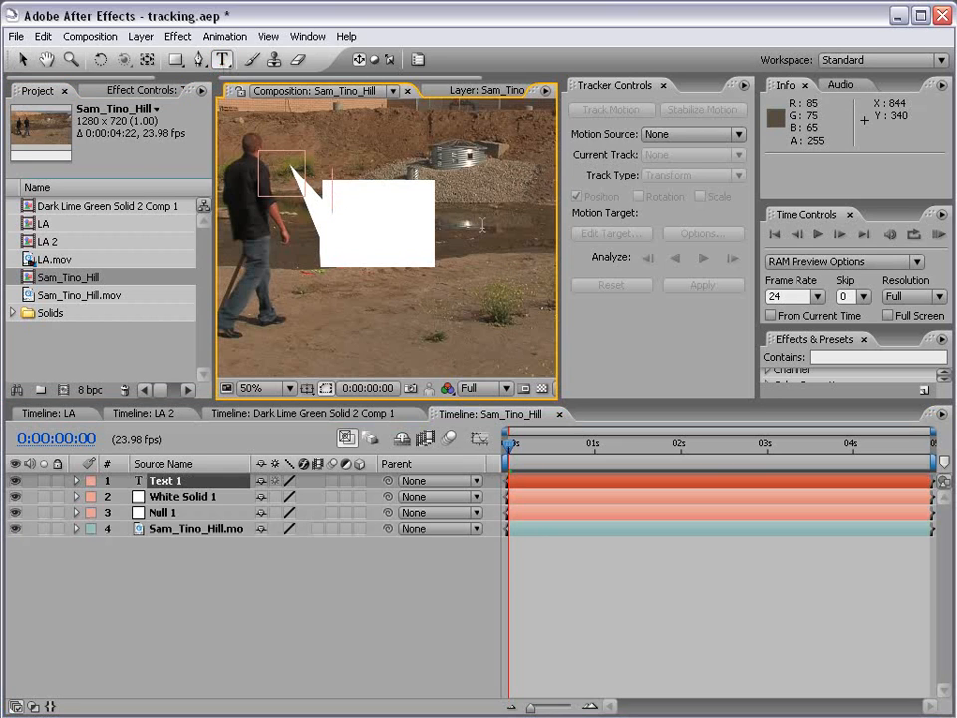
pyautogui.write("I'M LOST")
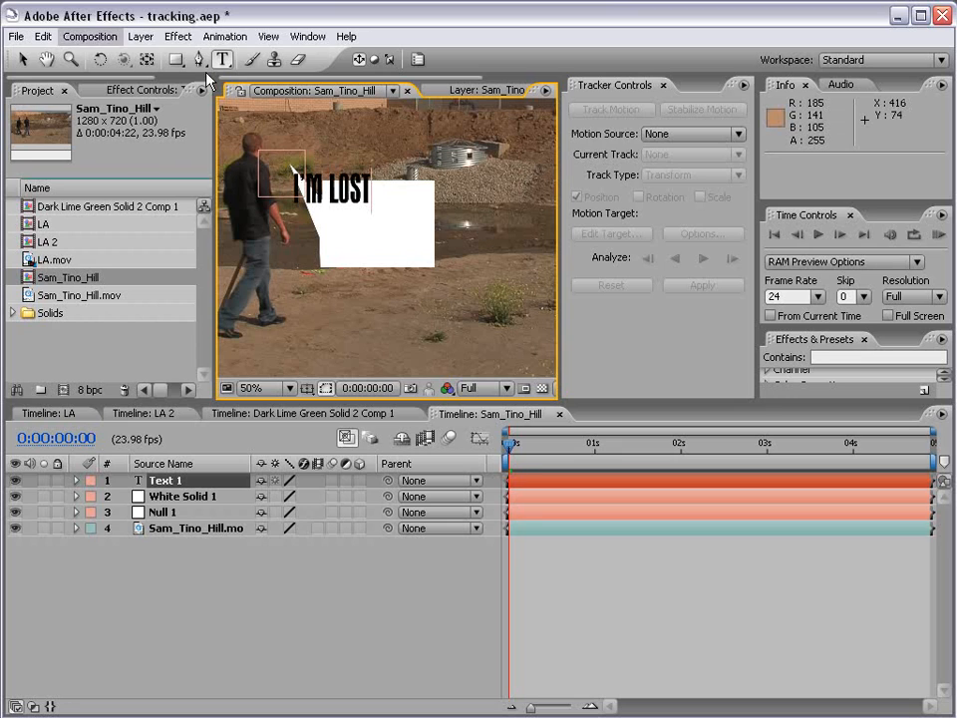
pyautogui.click(23, 60)
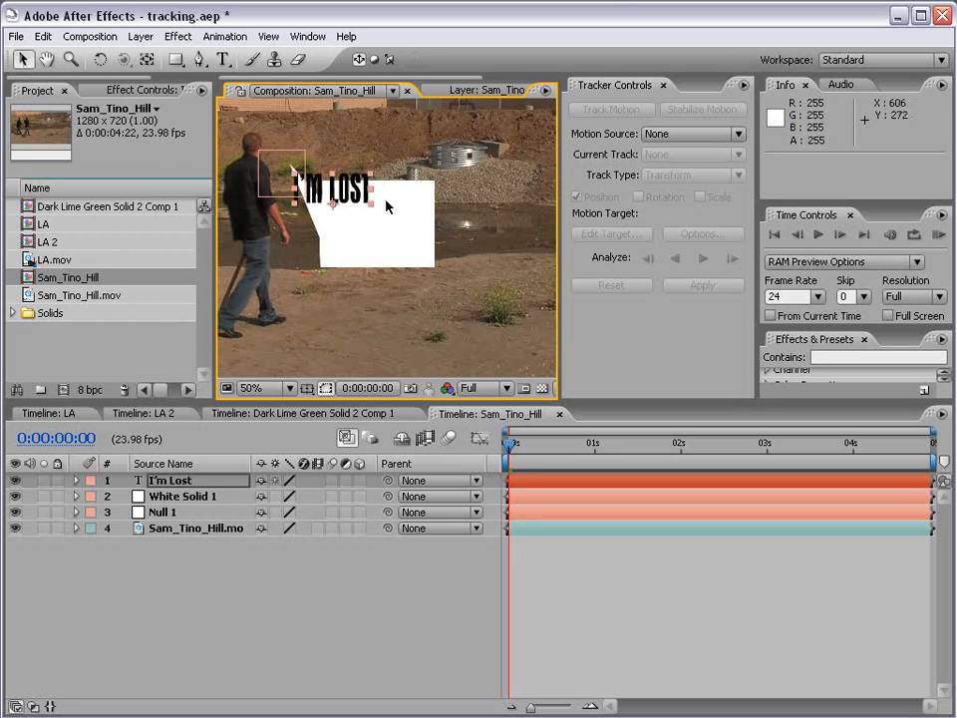
pyautogui.moveTo(349, 188); pyautogui.dragTo(397, 224)
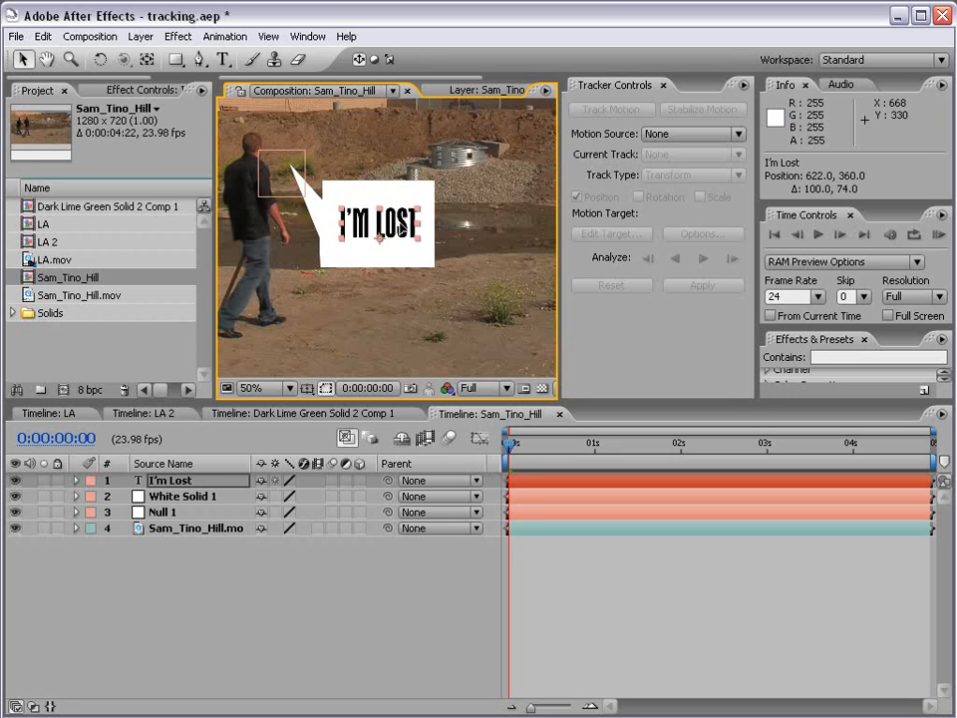
pyautogui.click(599, 585)
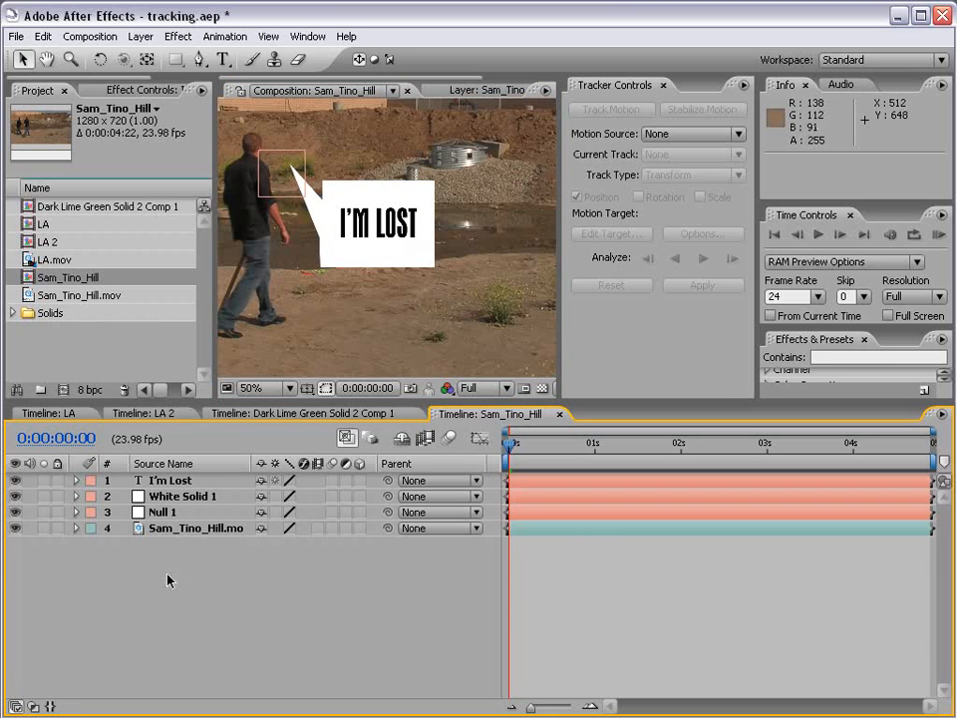
# - Parent both the I'm Lost text layer and White Solid 1 to Null 1
pyautogui.click(171, 495)
pyautogui.keyDown('shift'); pyautogui.click(171, 481); pyautogui.keyUp('shift')
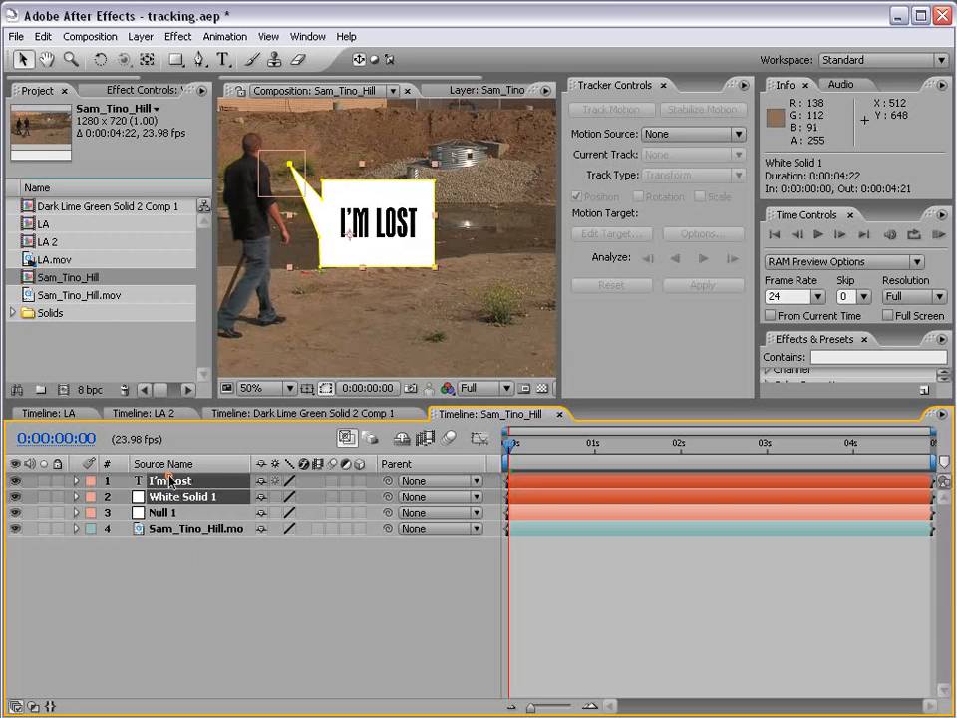
pyautogui.click(167, 498)
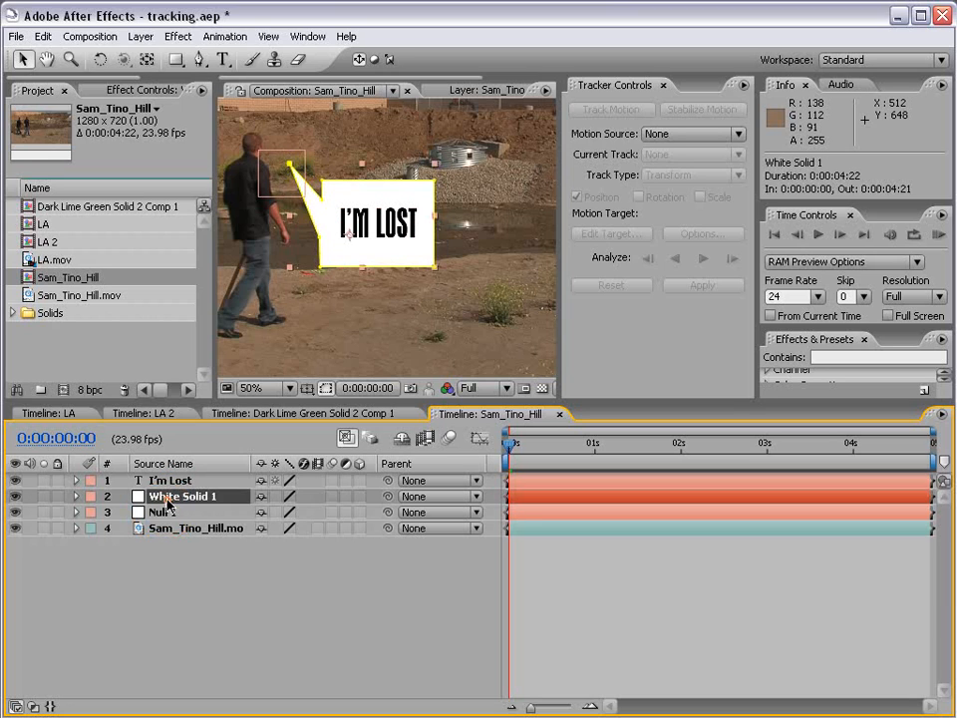
pyautogui.keyDown('shift'); pyautogui.click(171, 482); pyautogui.keyUp('shift')
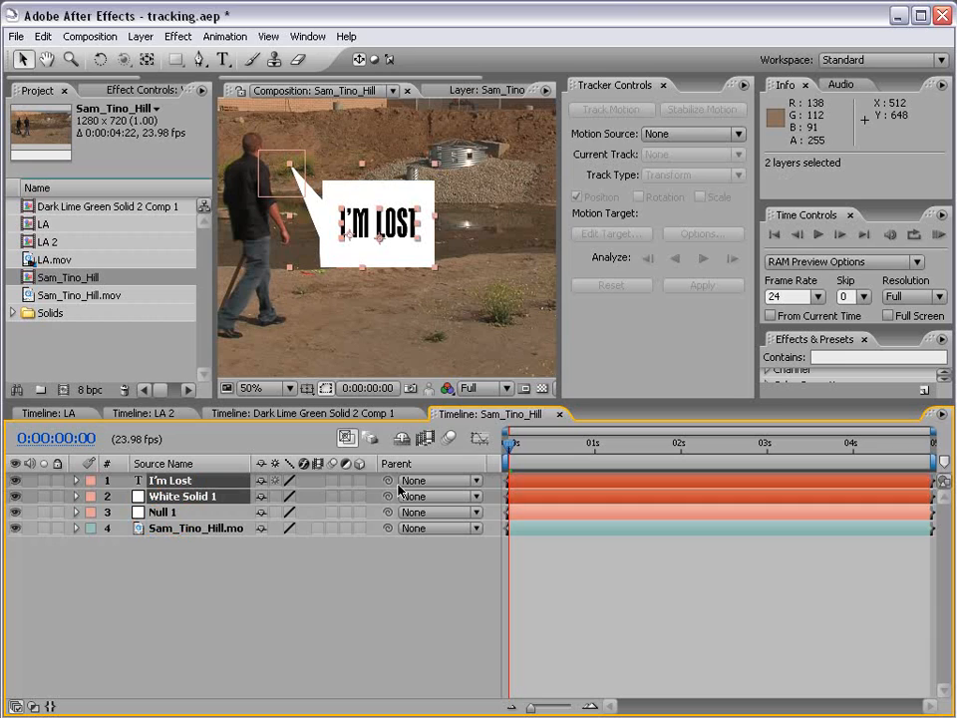
pyautogui.moveTo(296, 486); pyautogui.dragTo(180, 516)
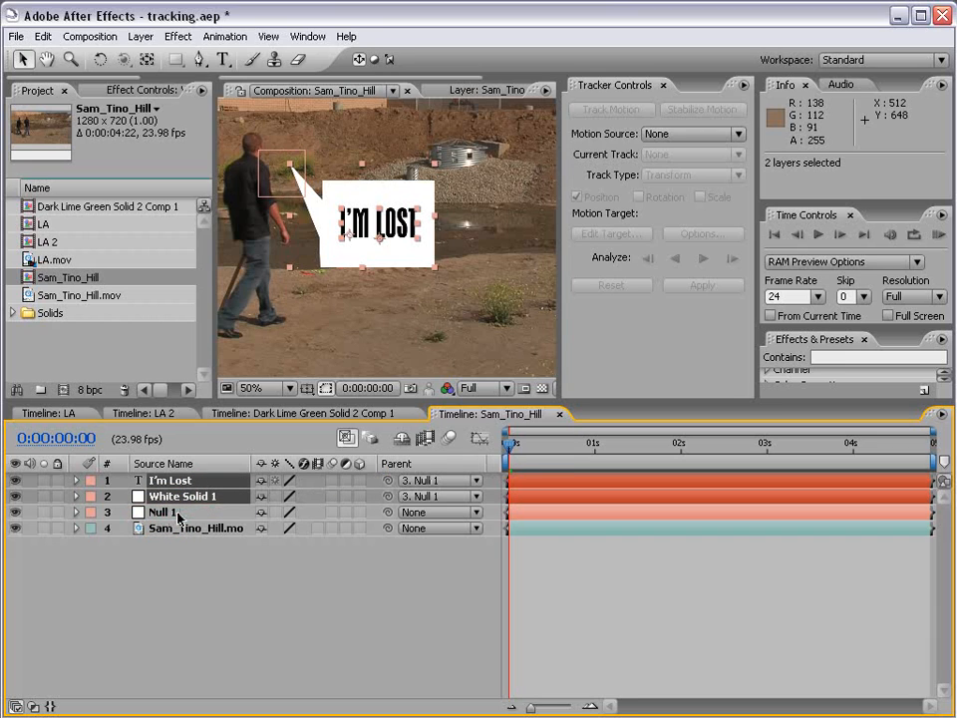
pyautogui.click(245, 602)
# - Preview the composition in an enlarged view to check how the speech bubble follows the man
pyautogui.scroll(-1, 311, 284)
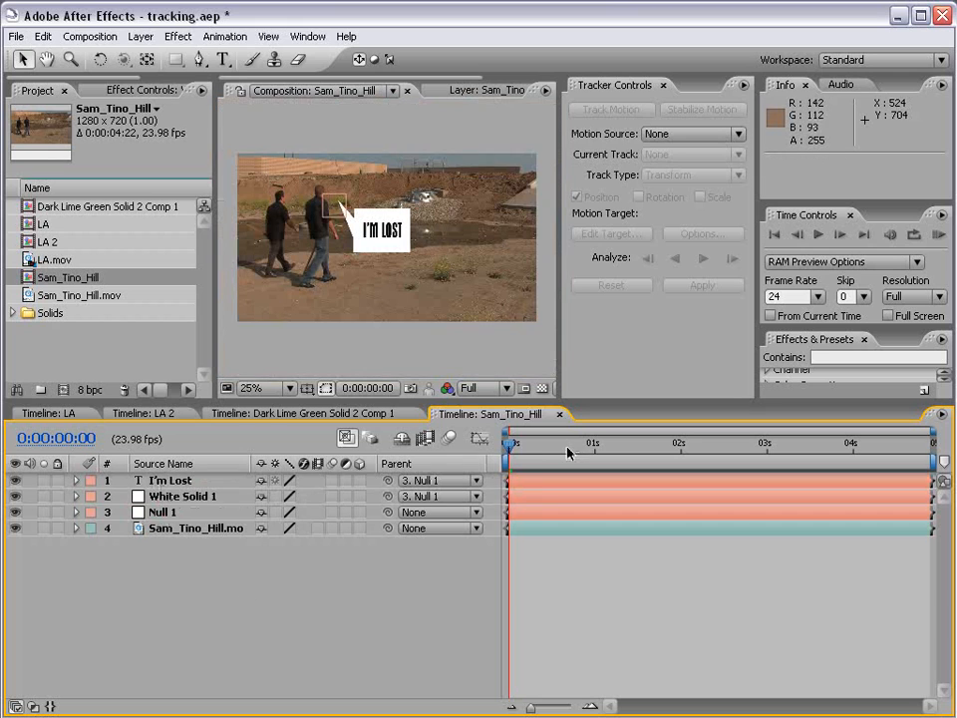
pyautogui.press('`')
pyautogui.scroll(1, 392, 312)
pyautogui.press('space')
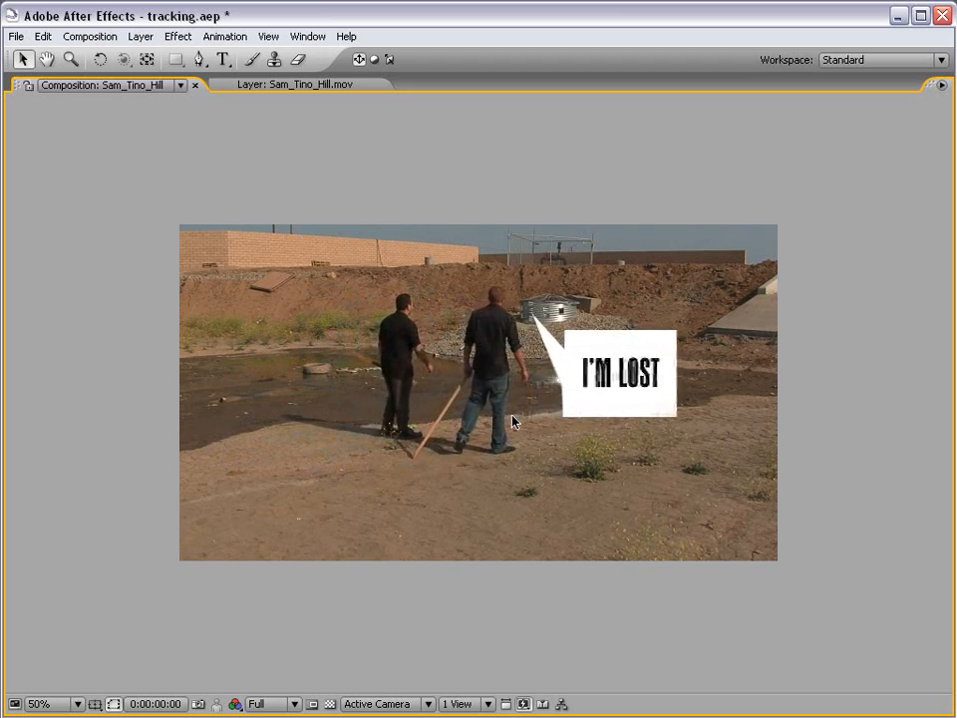
pyautogui.press('`')
pyautogui.scroll(-2, 471, 348)
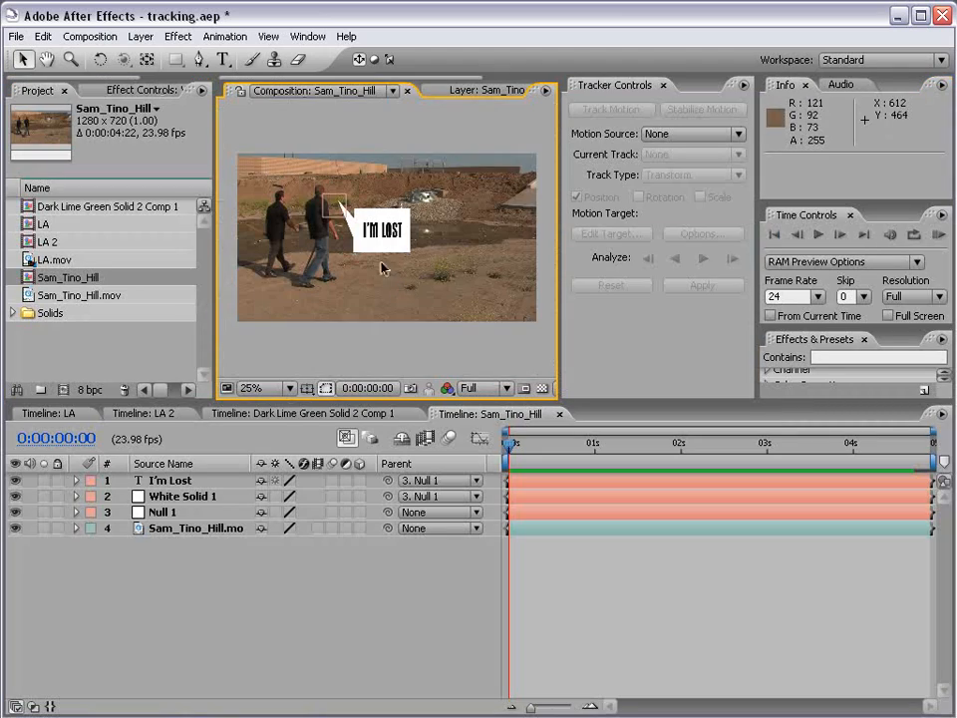
# - Hide the Null 1 layer so its outline is not shown in the composition
pyautogui.click(163, 511)
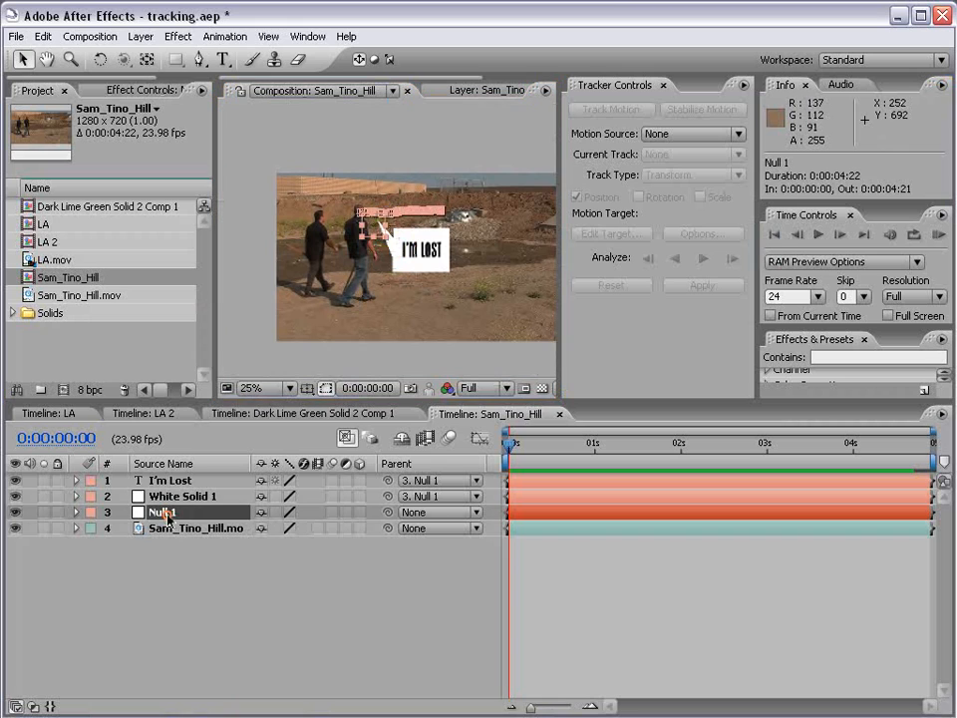
pyautogui.scroll(2, 334, 199)
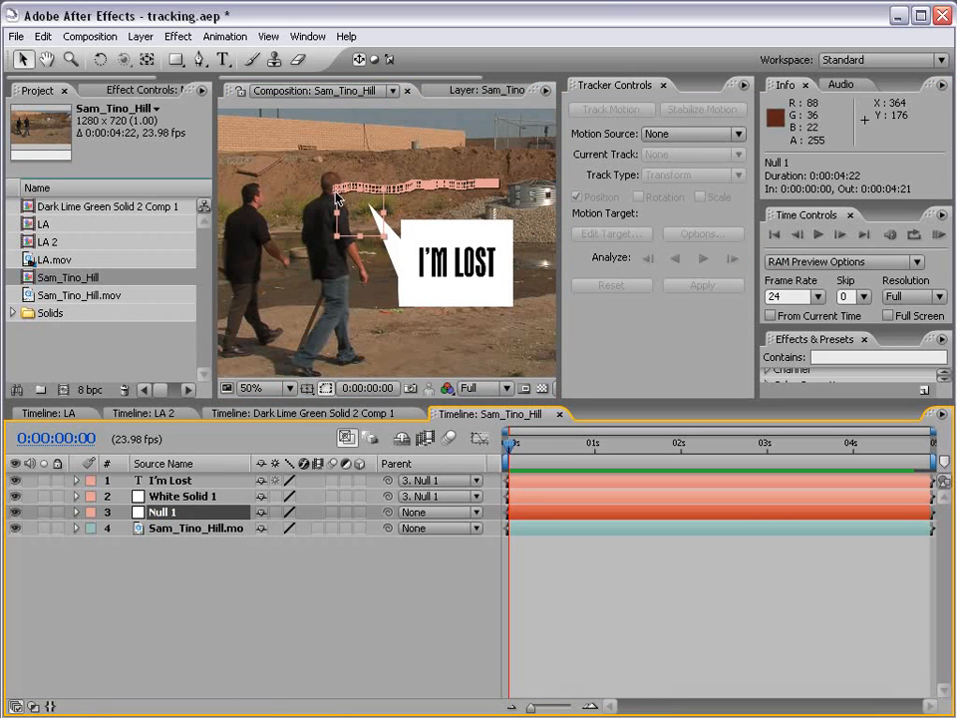
pyautogui.click(247, 602)
pyautogui.click(159, 514)
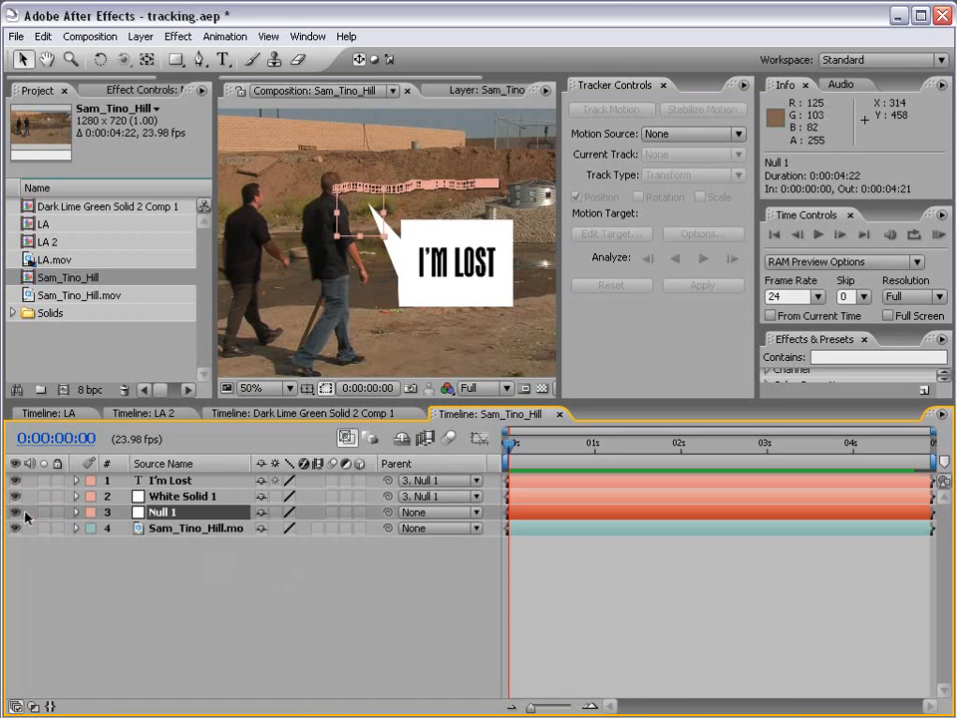
pyautogui.click(17, 513)
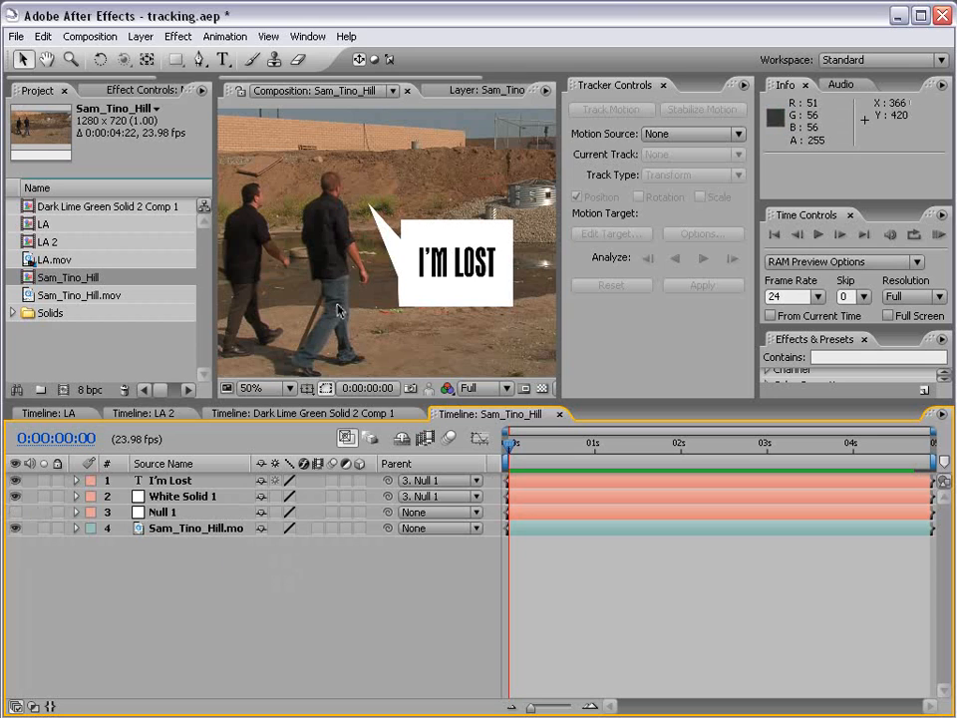
# - Move the I'm Lost text and White Solid 1 together slightly up and towards the nearer man's head
pyautogui.click(159, 496)
pyautogui.keyDown('ctrl'); pyautogui.click(164, 480); pyautogui.keyUp('ctrl')
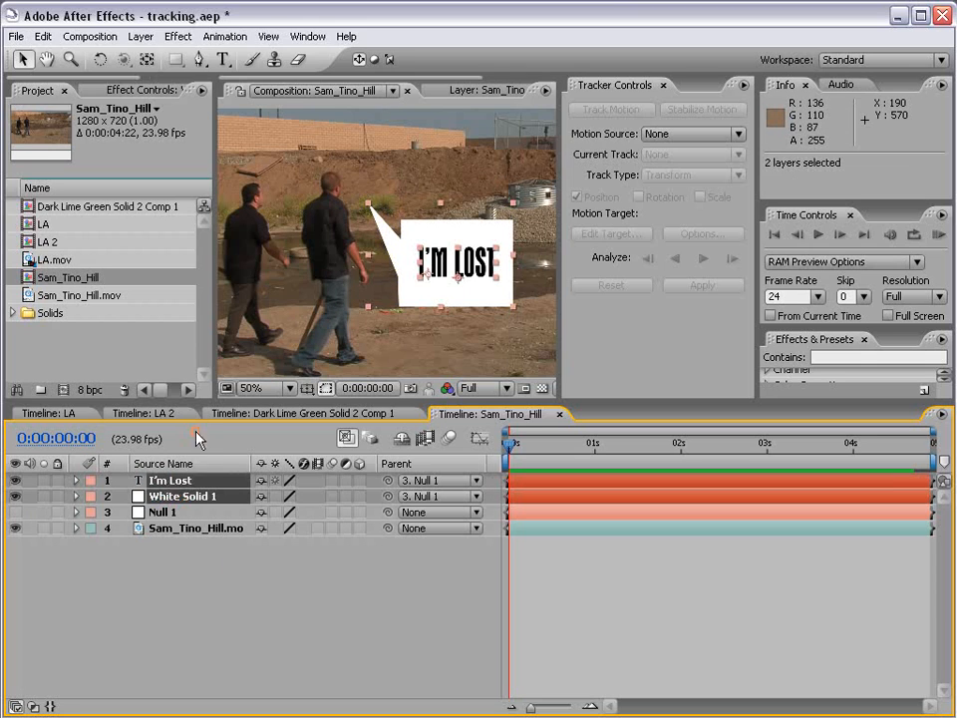
pyautogui.moveTo(436, 293); pyautogui.dragTo(423, 281)
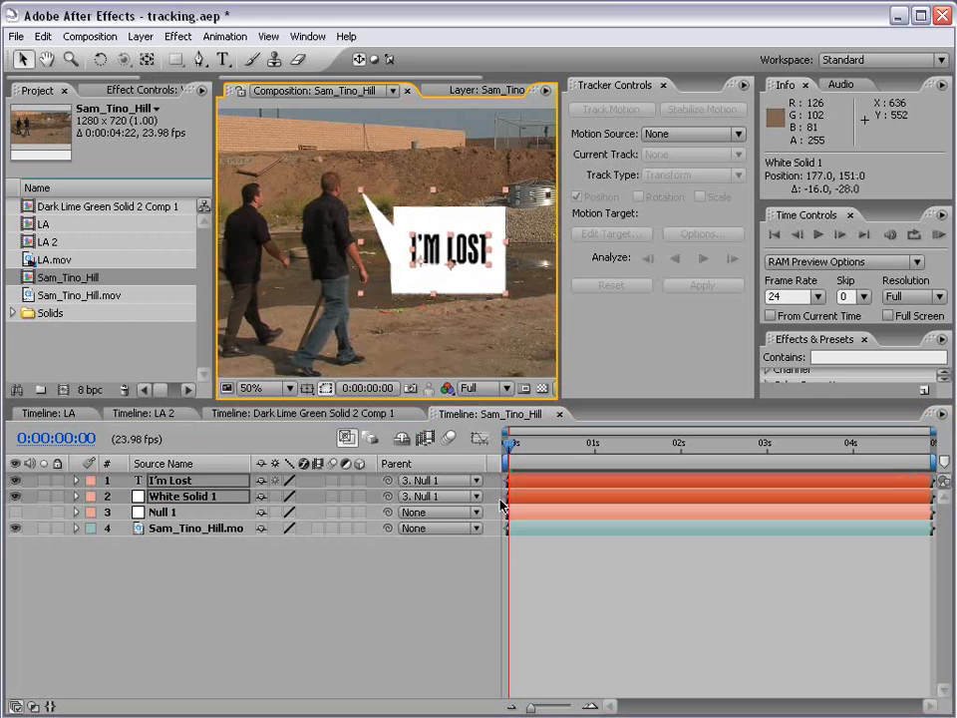
pyautogui.click(205, 581)
# - Reshape the bubble's tail to point down towards the man's head and raise the bubble and text together above head height
pyautogui.click(166, 497)
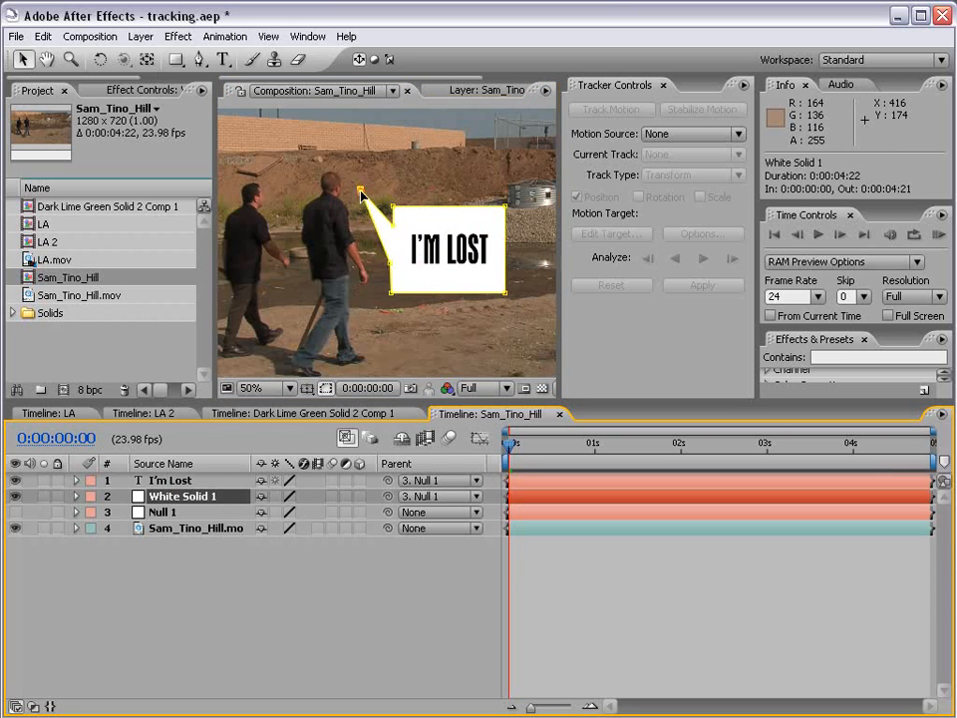
pyautogui.moveTo(361, 190); pyautogui.dragTo(400, 197)
pyautogui.keyDown('ctrl'); pyautogui.click(164, 480); pyautogui.keyUp('ctrl')
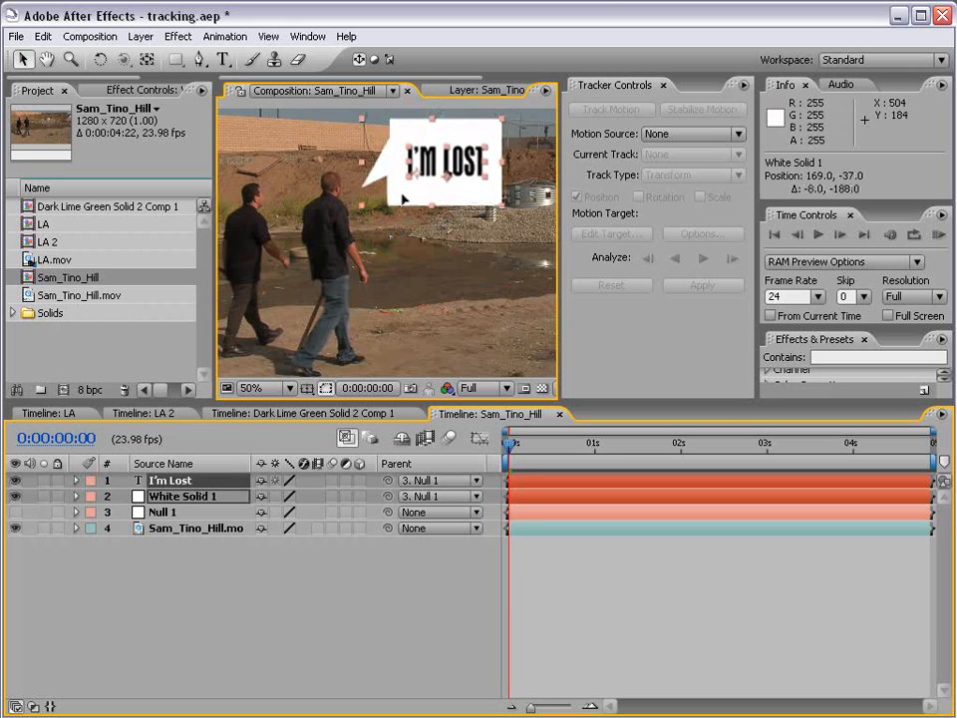
# - Scrub from the first frame to 0:00:03:13 to check the bubble's position beside the man's head
pyautogui.scroll(-1, 413, 323)
pyautogui.click(542, 569)
pyautogui.moveTo(510, 443); pyautogui.dragTo(815, 447)
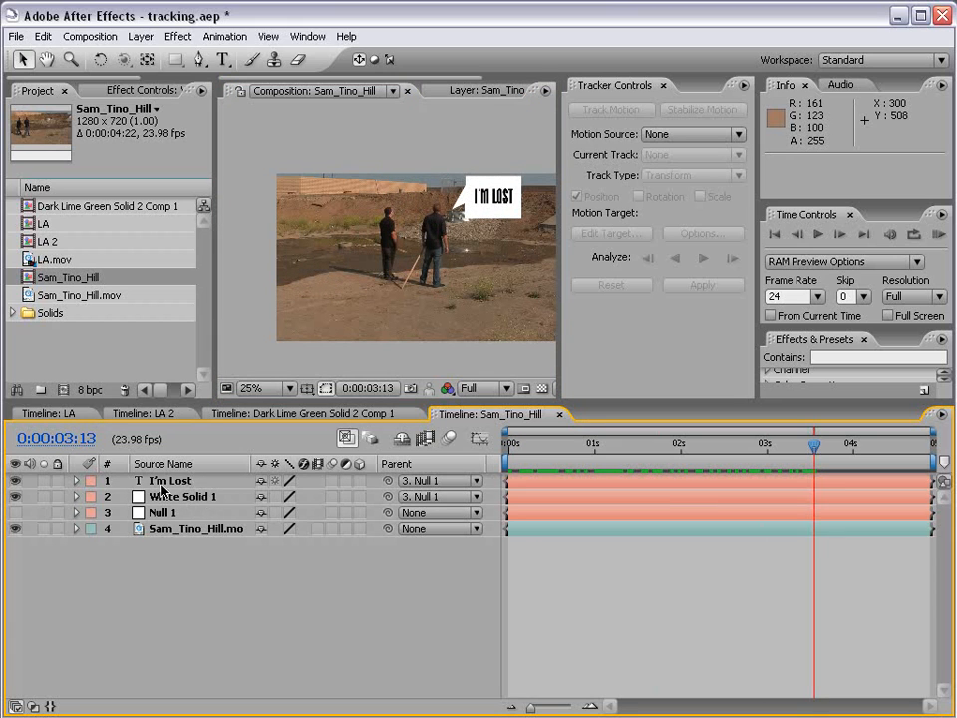
pyautogui.scroll(1, 444, 285)
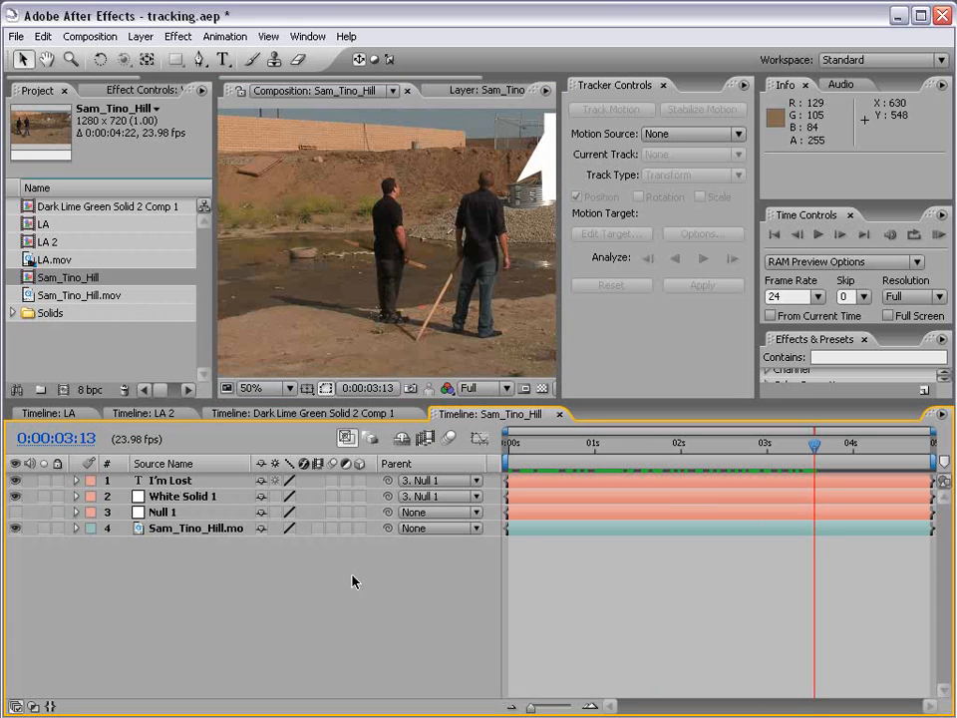
# - Select White Solid 1 and hide the mask outline around the speech bubble in the composition view
pyautogui.click(174, 501)
pyautogui.press('h')
pyautogui.moveTo(444, 121); pyautogui.dragTo(279, 169)
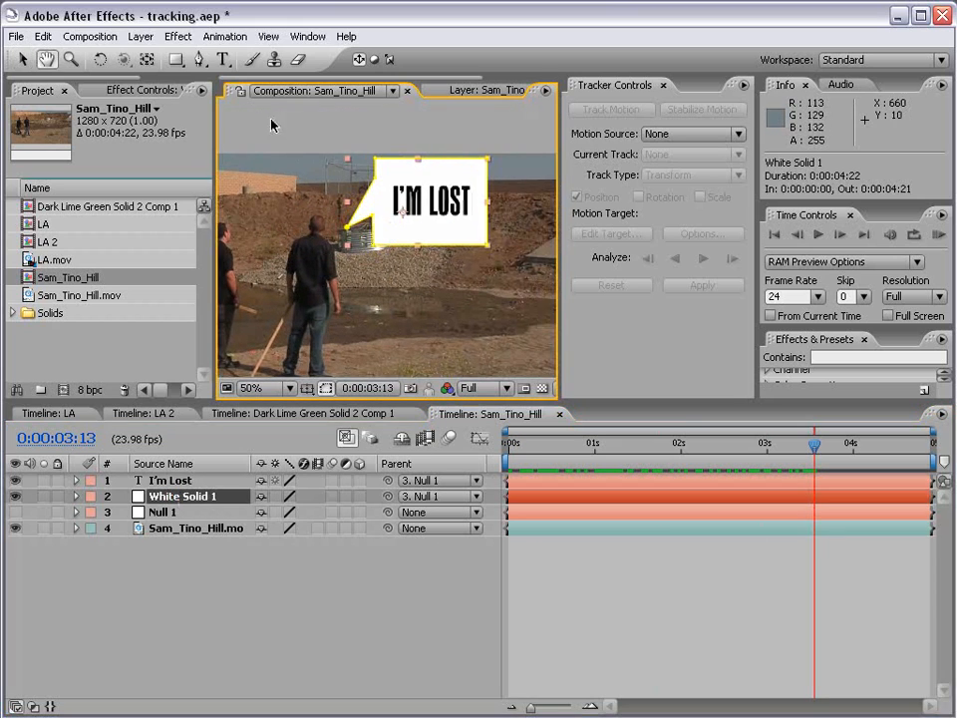
pyautogui.click(326, 389)
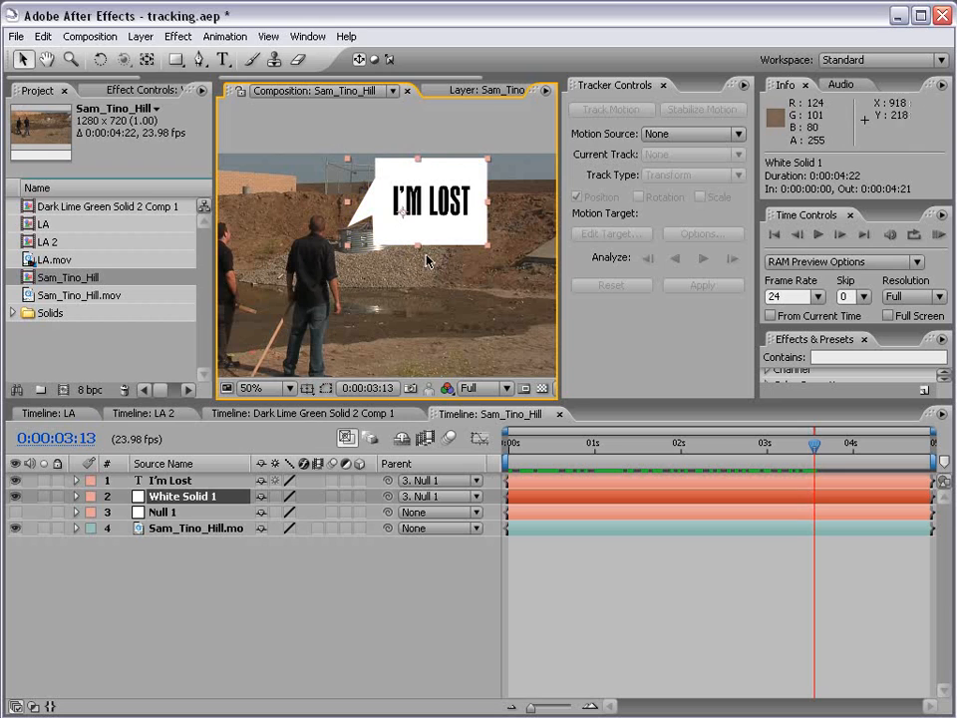
# - Apply the Drop Shadow effect to the speech bubble's White Solid 1 layer
pyautogui.click(182, 36)
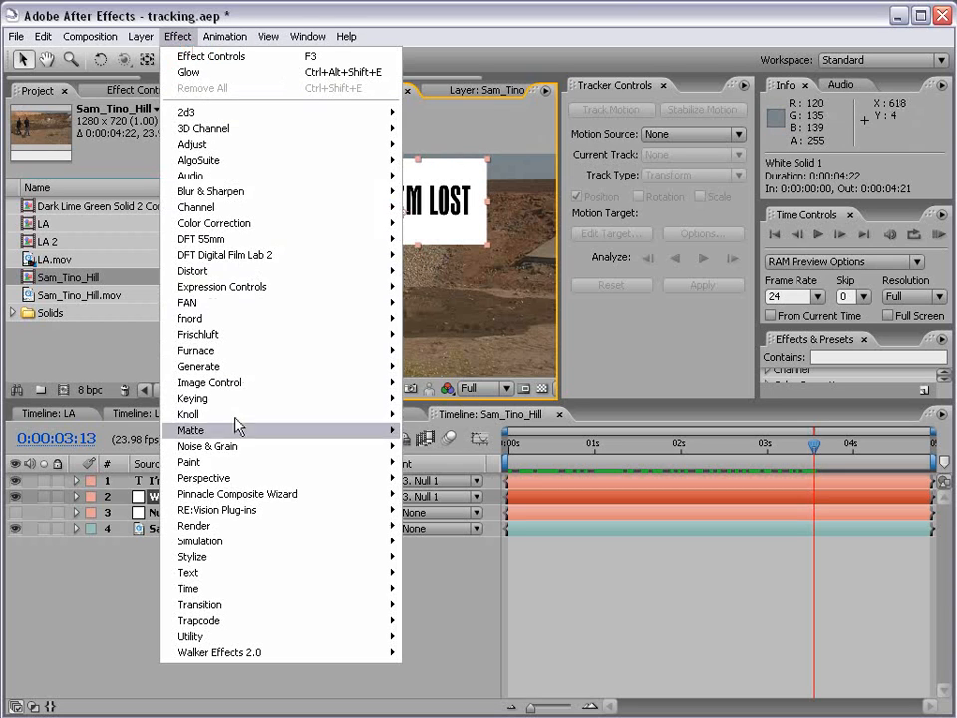
pyautogui.moveTo(212, 481)
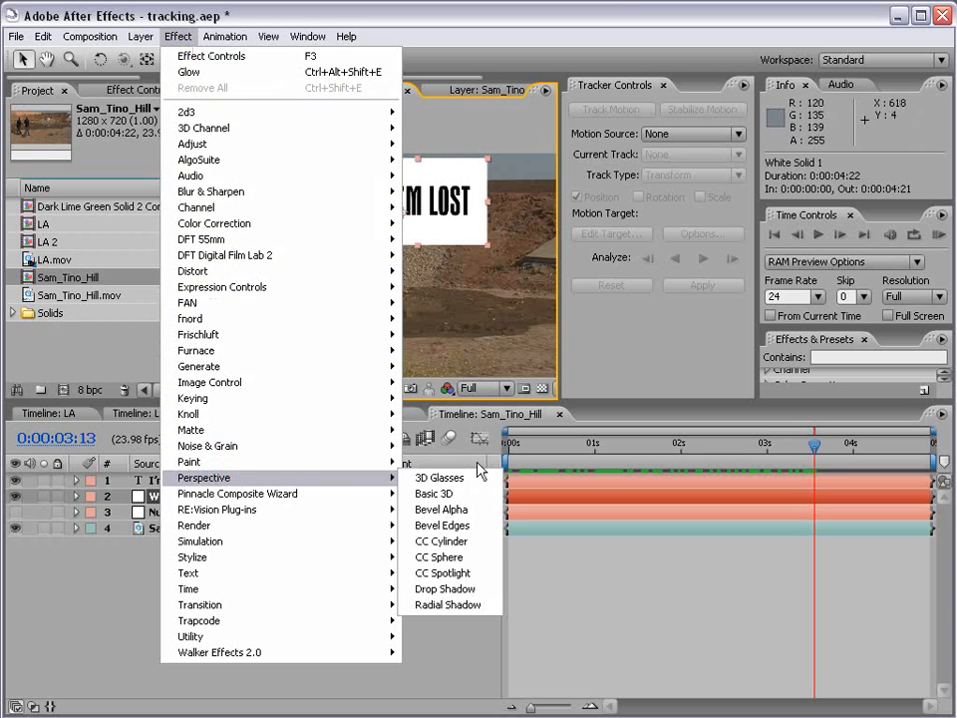
pyautogui.click(466, 589)
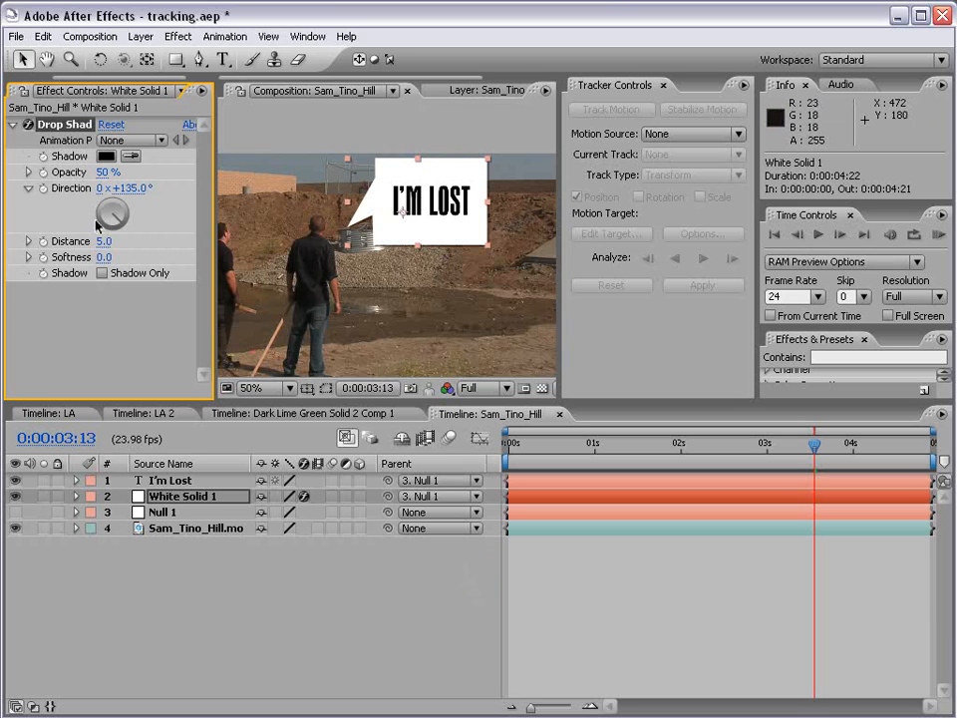
# - Set the speech bubble's drop shadow to a distance of 14 and a softness of 21
pyautogui.moveTo(100, 240); pyautogui.dragTo(127, 258)
pyautogui.click(439, 574)
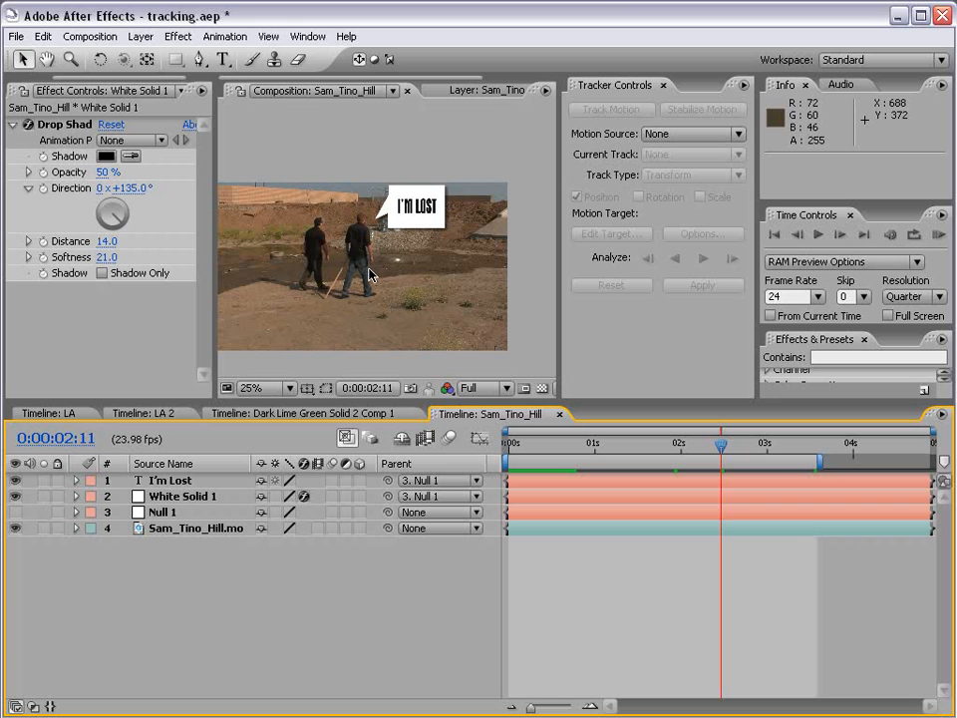
# - Create a new 1280 by 720 pixel solid coloured black (000000) in the Sam_Tino_Hill composition
pyautogui.press('space')
pyautogui.moveTo(329, 286); pyautogui.dragTo(356, 270)
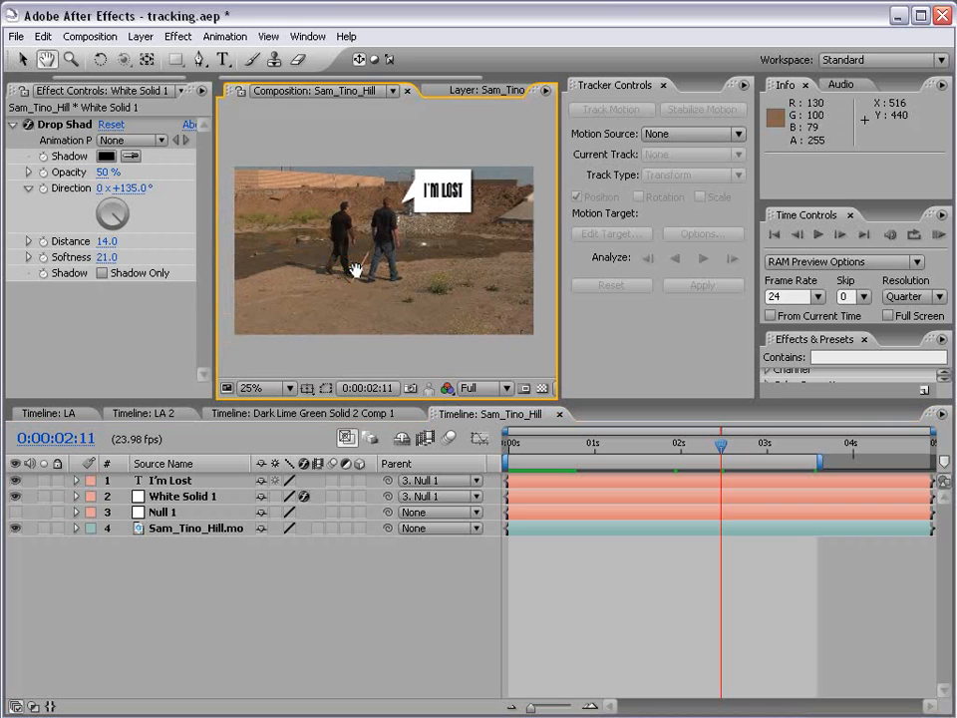
pyautogui.click(141, 36)
pyautogui.moveTo(149, 58)
pyautogui.click(401, 73)
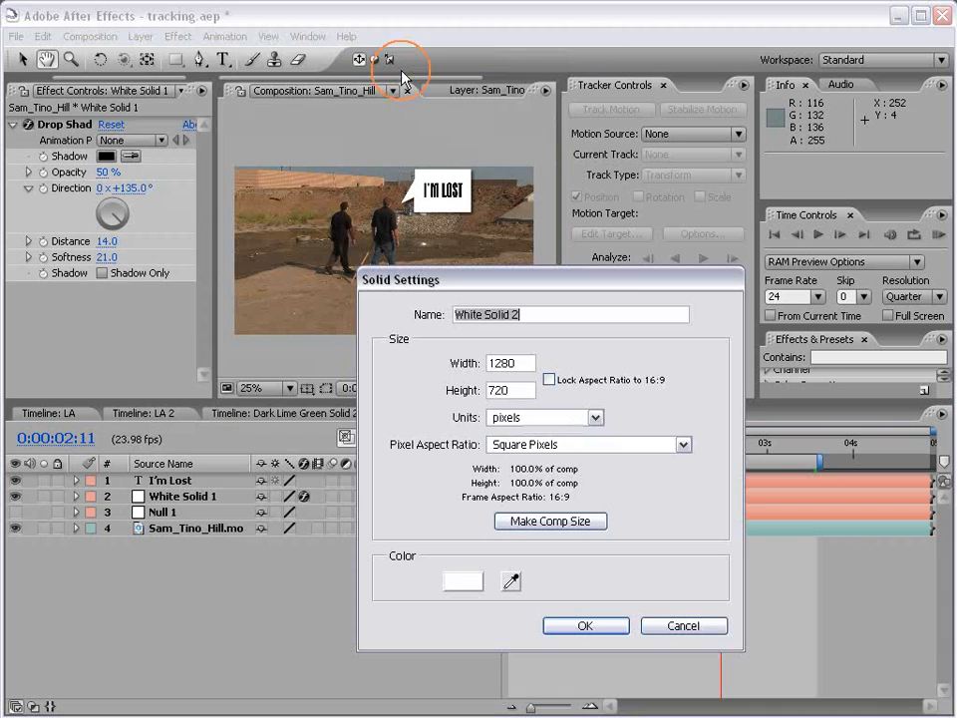
pyautogui.click(464, 579)
pyautogui.moveTo(465, 578); pyautogui.dragTo(504, 618)
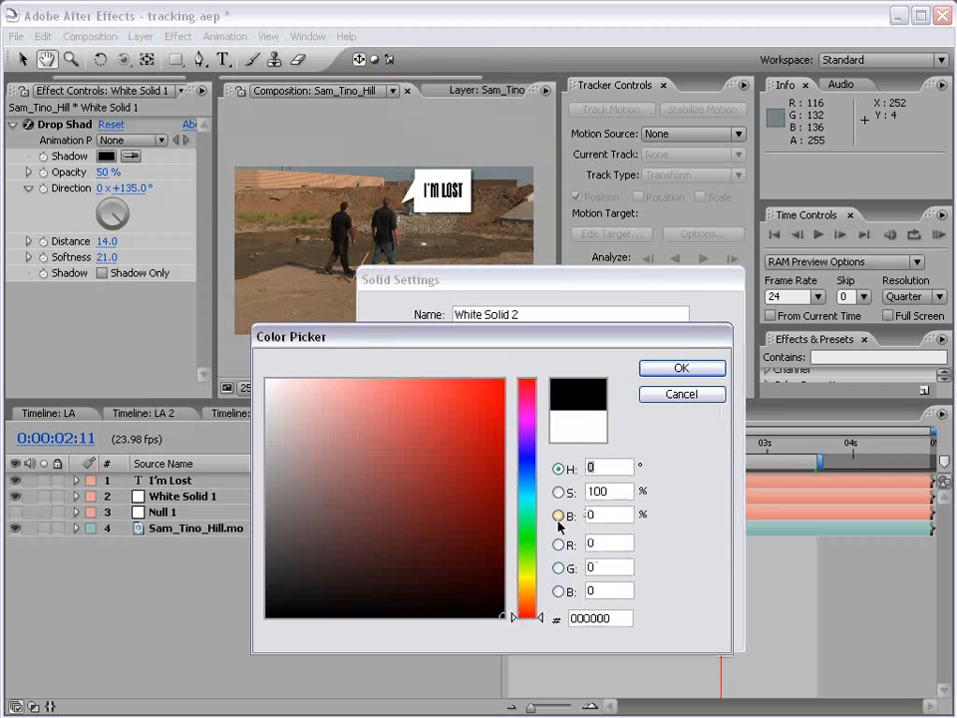
pyautogui.click(670, 369)
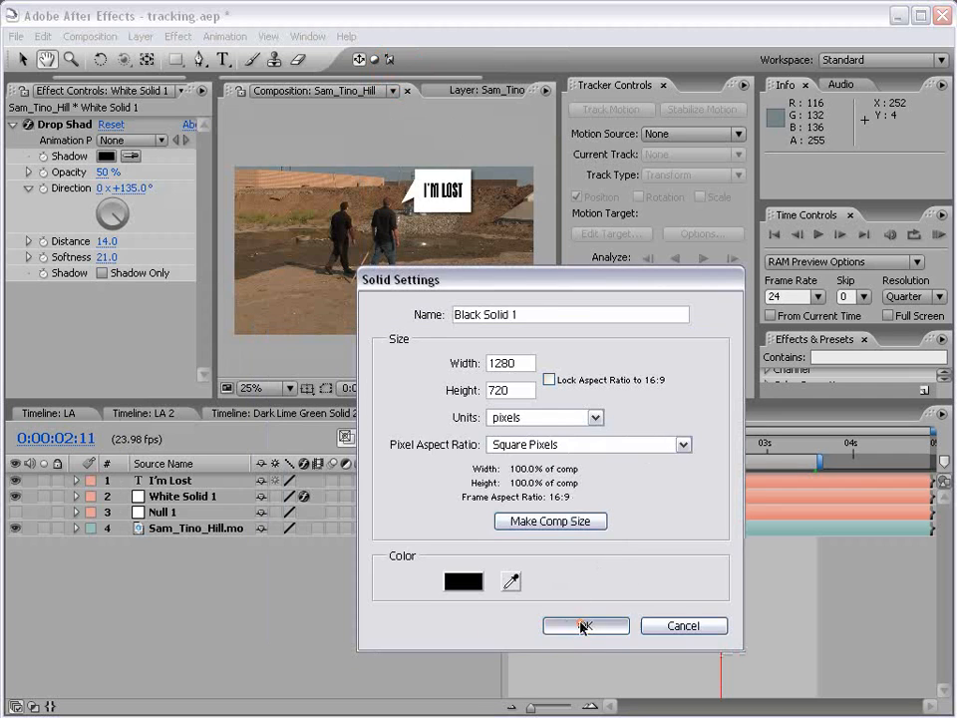
pyautogui.click(585, 624)
# - Apply the Lens Flare effect to Black Solid 1 and move the flare centre to about 988, 484
pyautogui.click(178, 36)
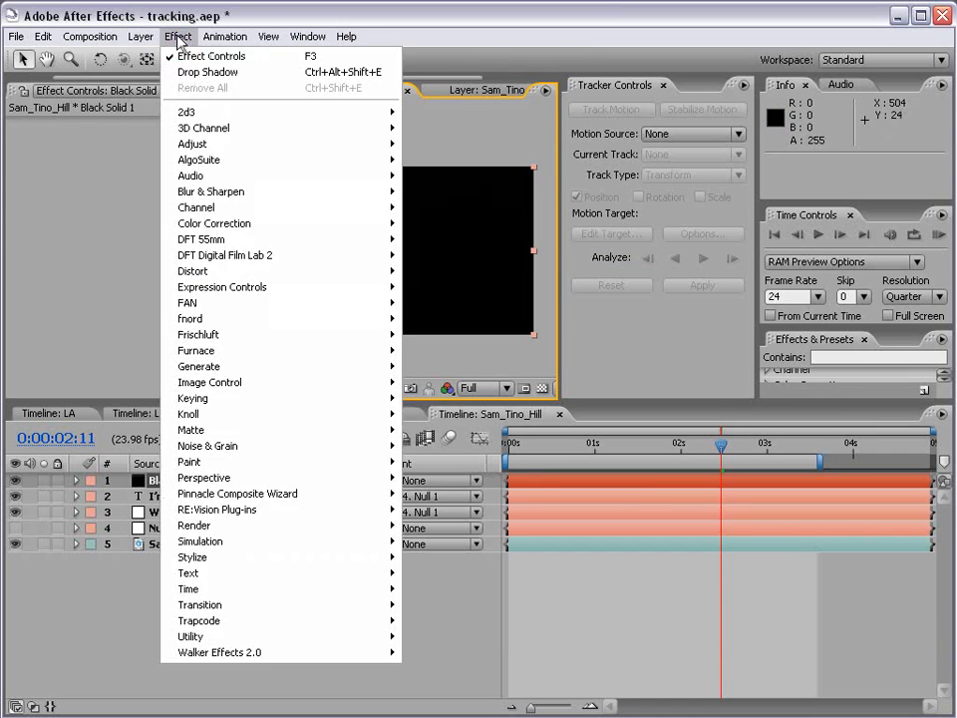
pyautogui.moveTo(335, 368)
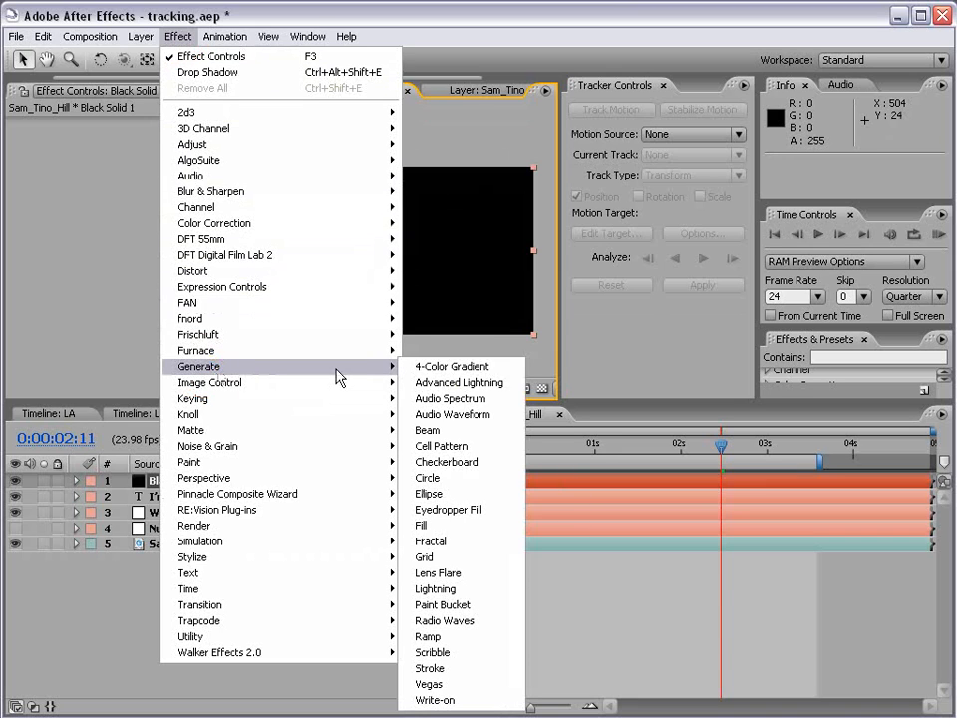
pyautogui.click(479, 584)
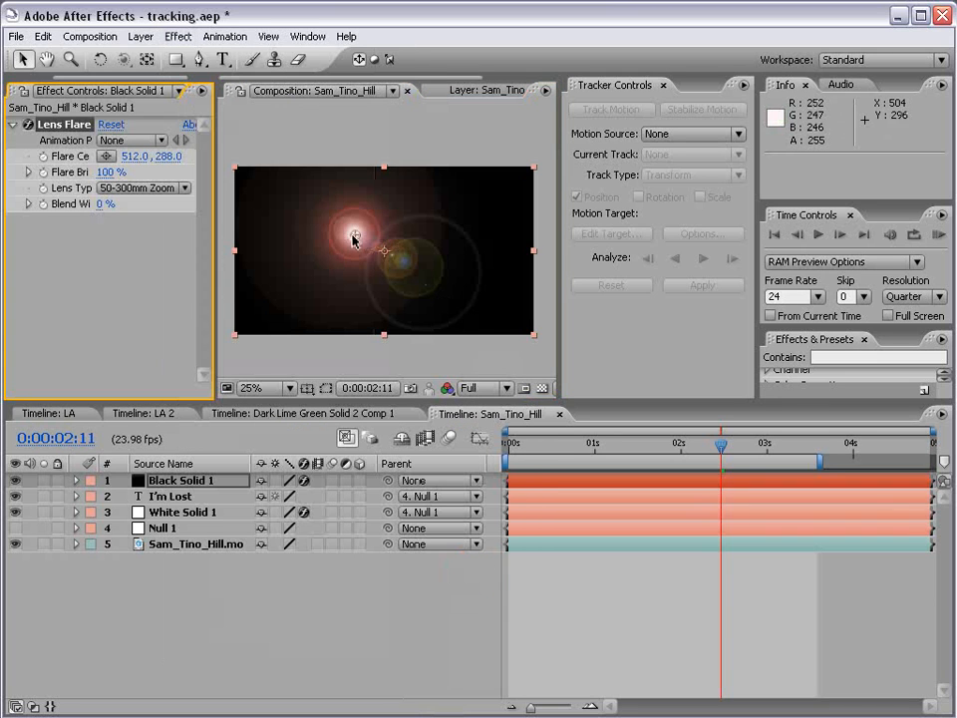
pyautogui.moveTo(354, 237); pyautogui.dragTo(465, 279)
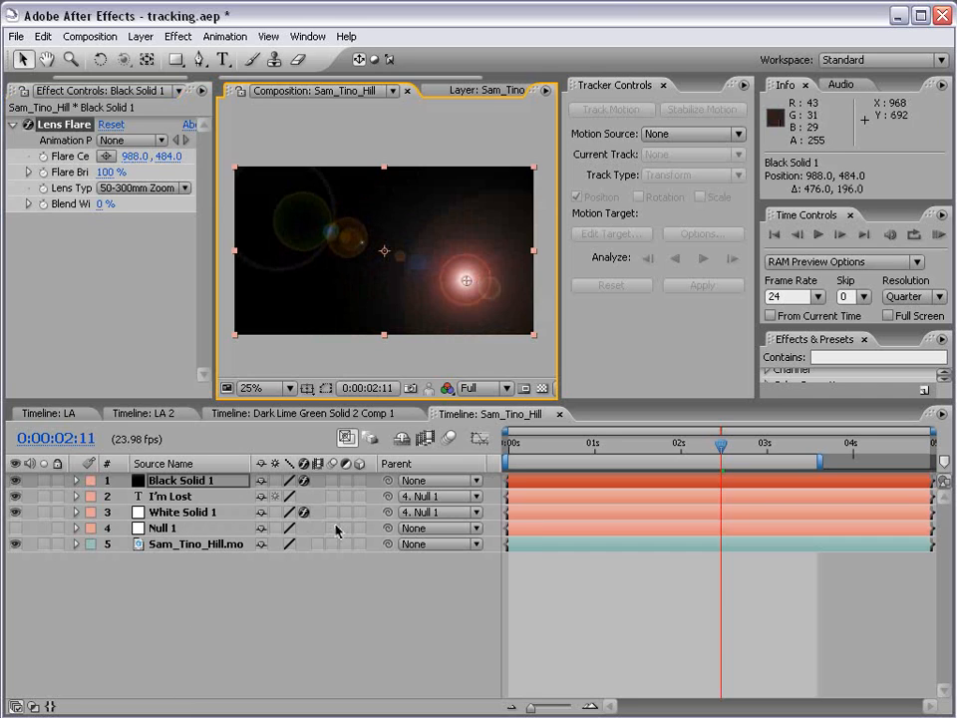
# - Set Black Solid 1's blending mode to Screen and move the flare centre to about 676, 172 at the tracked man's head
pyautogui.press('F4')
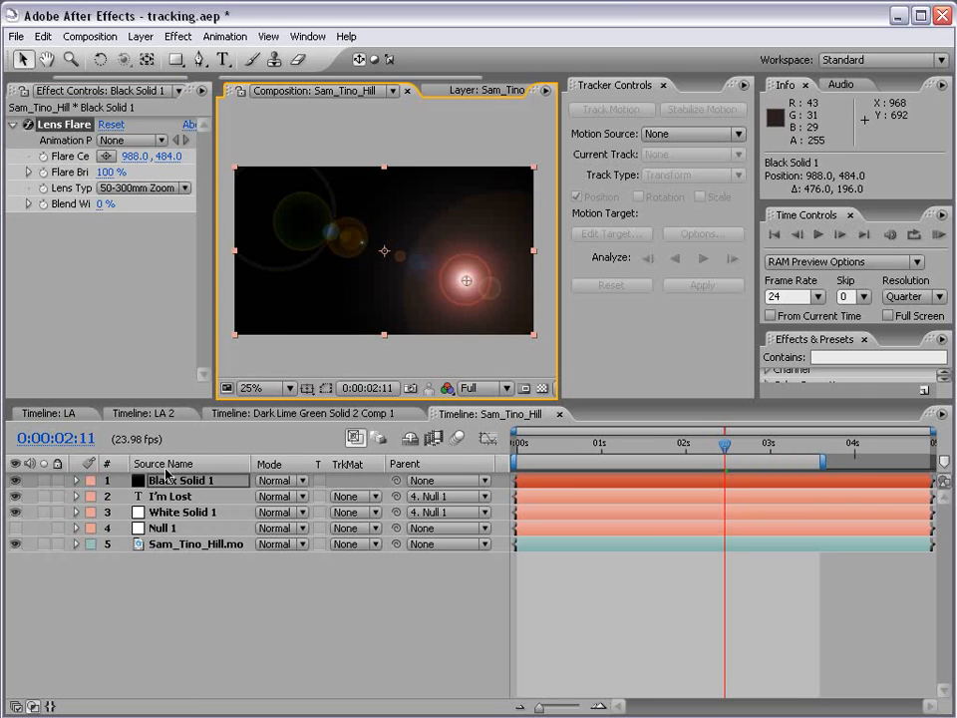
pyautogui.click(278, 481)
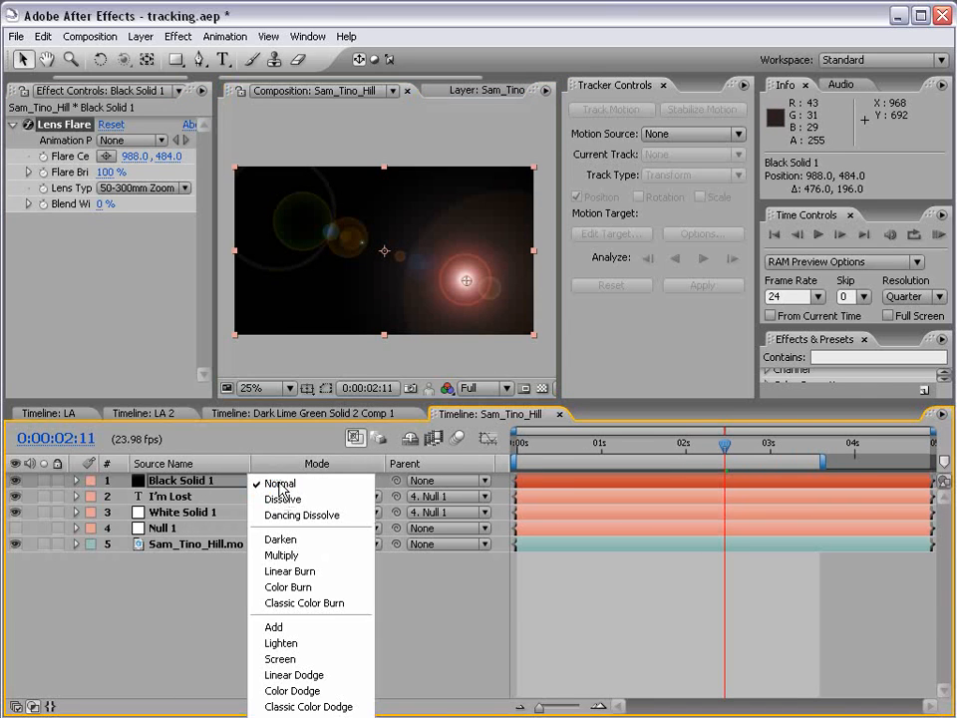
pyautogui.click(283, 659)
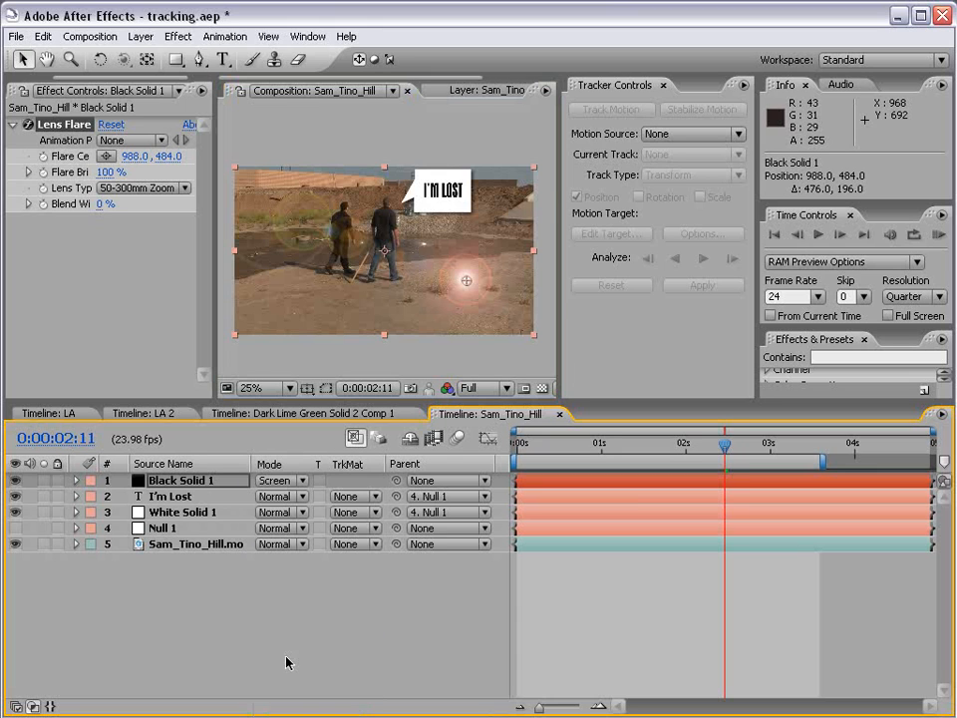
pyautogui.moveTo(466, 280); pyautogui.dragTo(393, 207)
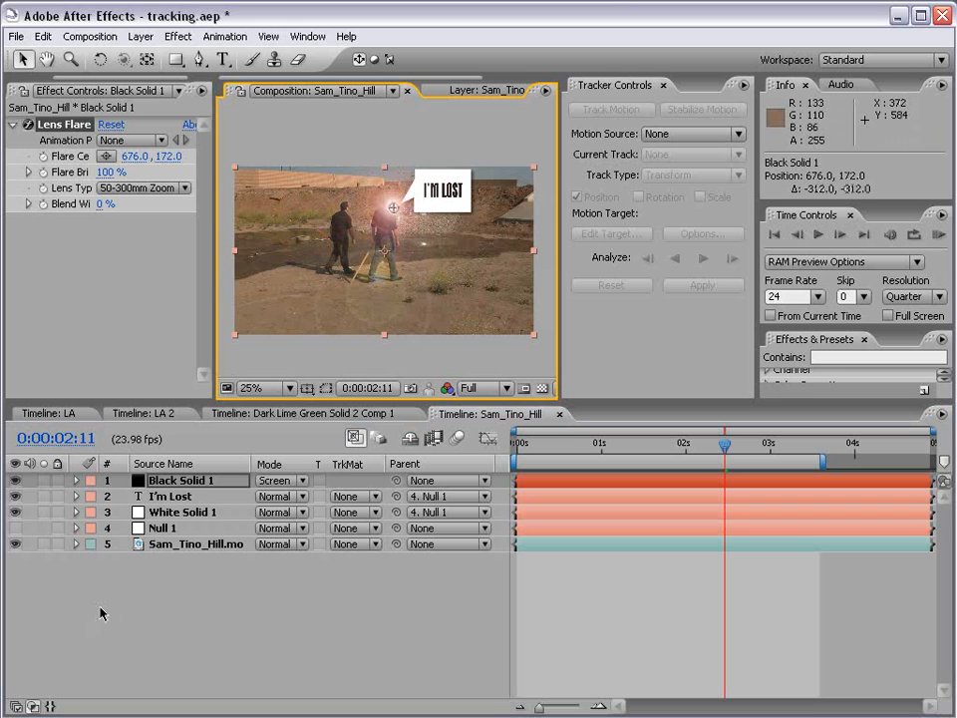
# - Hide the I'm Lost text layer and the White Solid 1 speech bubble layer
pyautogui.click(186, 512)
pyautogui.click(159, 495)
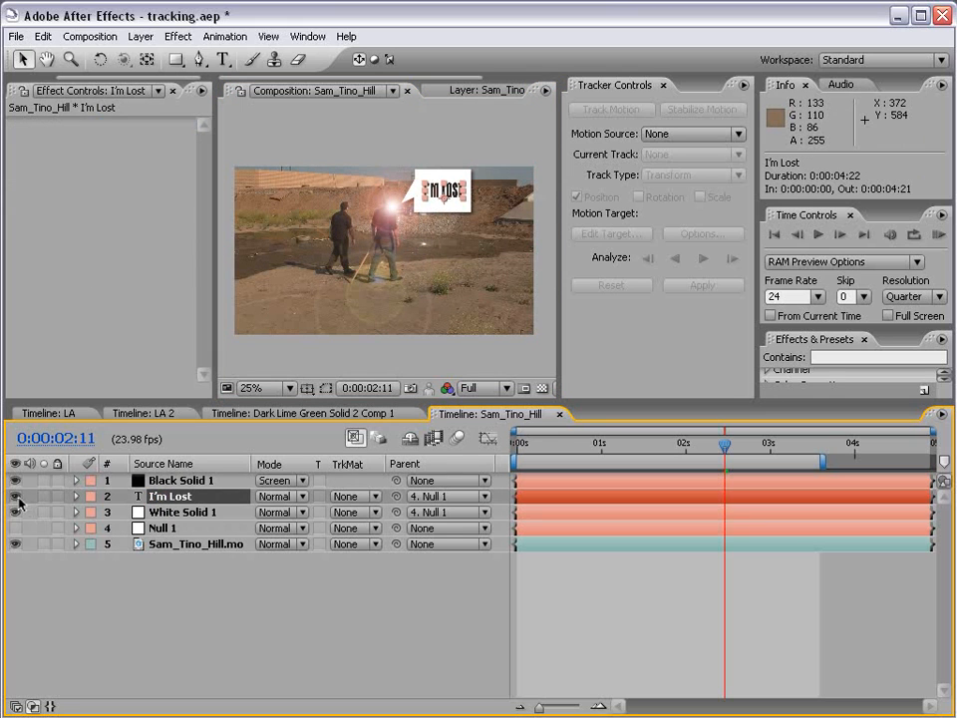
pyautogui.moveTo(17, 496); pyautogui.dragTo(17, 512)
pyautogui.scroll(1, 391, 298)
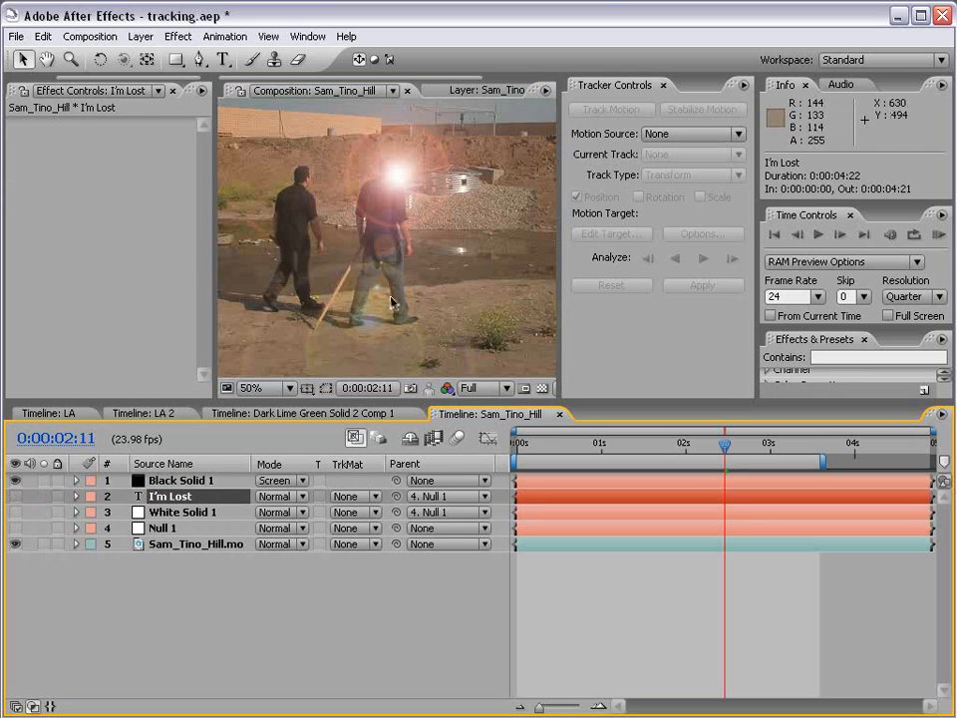
# - Refine the lens flare centre on the tracked man's head, placing it at about 662, 166
pyautogui.click(184, 480)
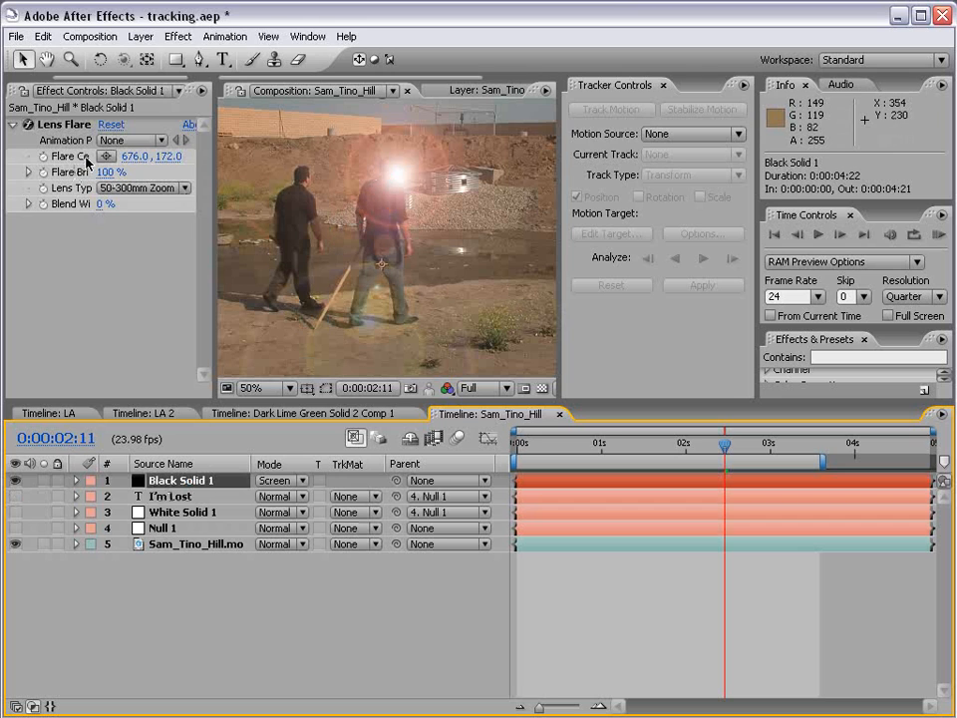
pyautogui.moveTo(214, 177); pyautogui.dragTo(283, 189)
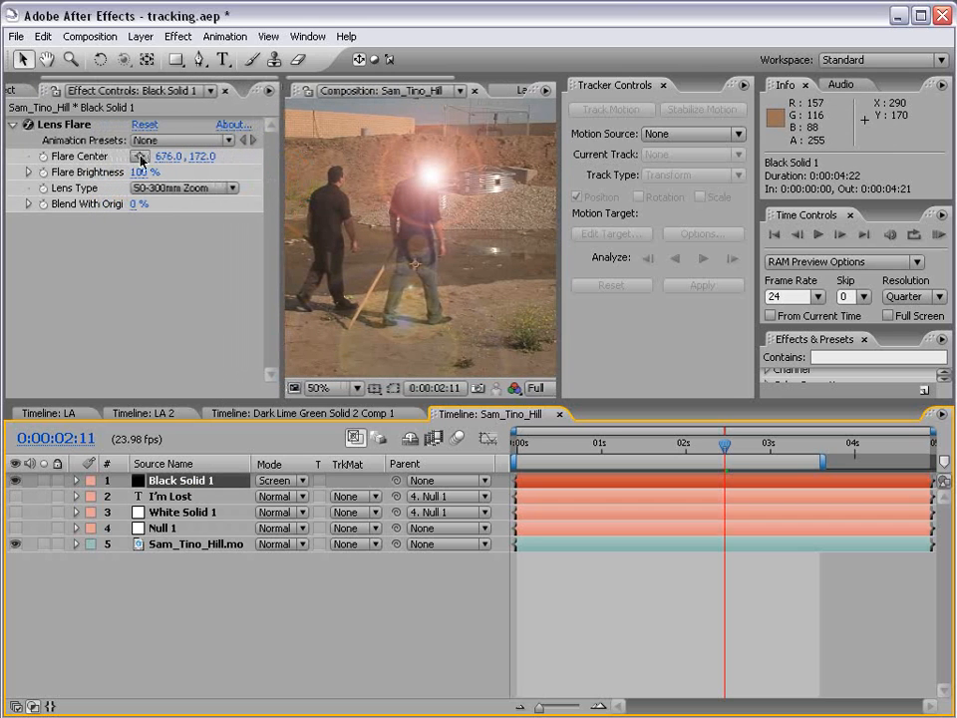
pyautogui.click(62, 123)
pyautogui.moveTo(432, 178)
pyautogui.mouseDown()
pyautogui.moveTo(379, 191)
pyautogui.moveTo(427, 179)
pyautogui.mouseUp()
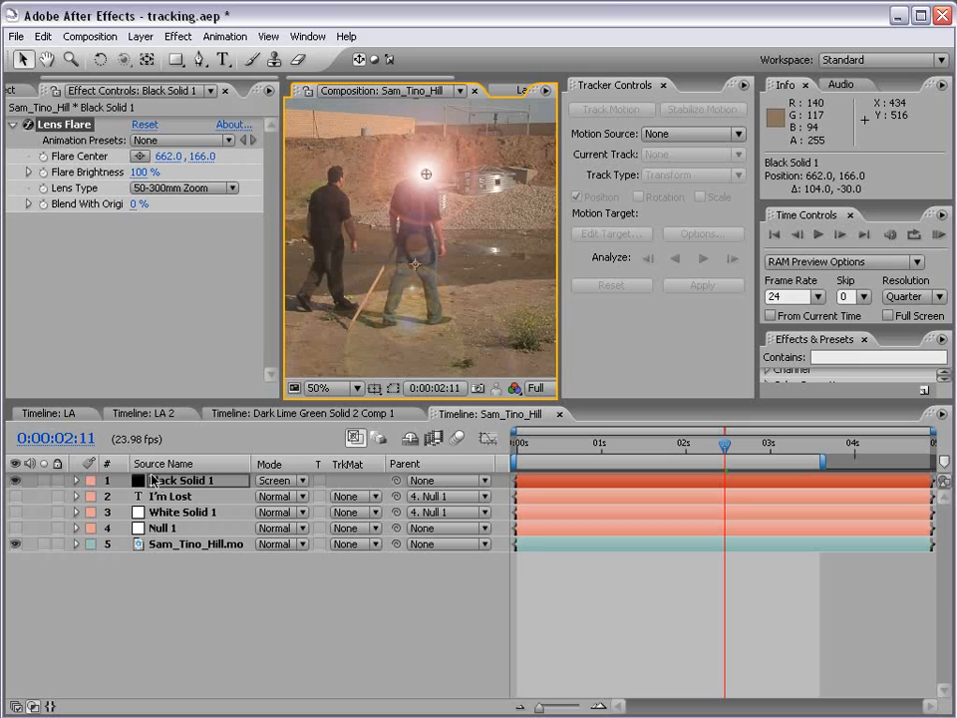
# - Reveal Null 1's keyframed Position and expand Black Solid 1's Lens Flare properties in an enlarged timeline
pyautogui.click(138, 527)
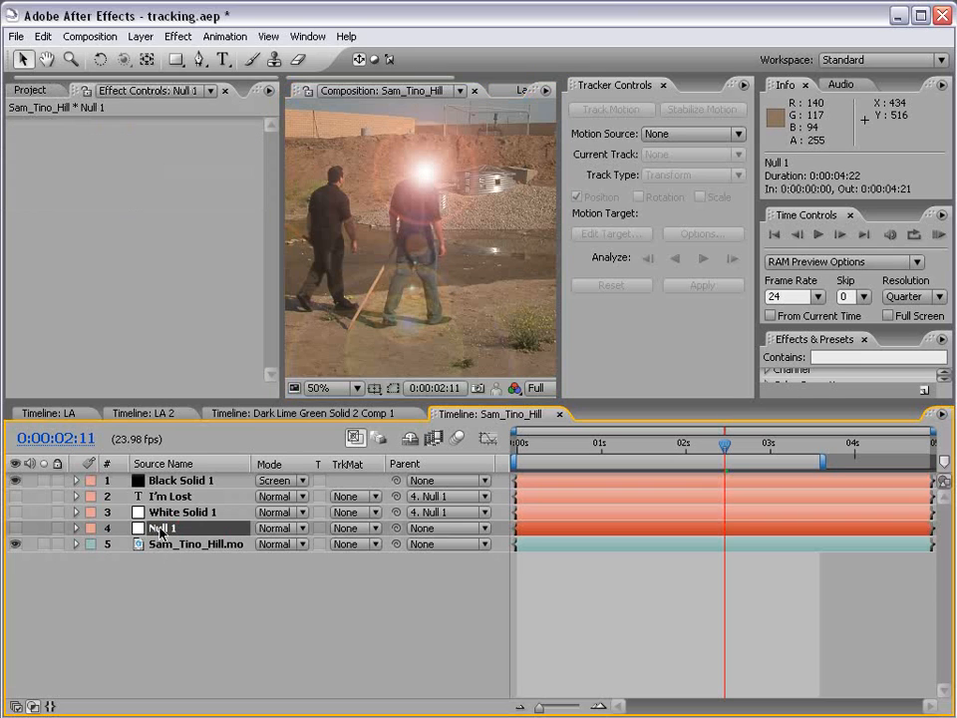
pyautogui.press('u')
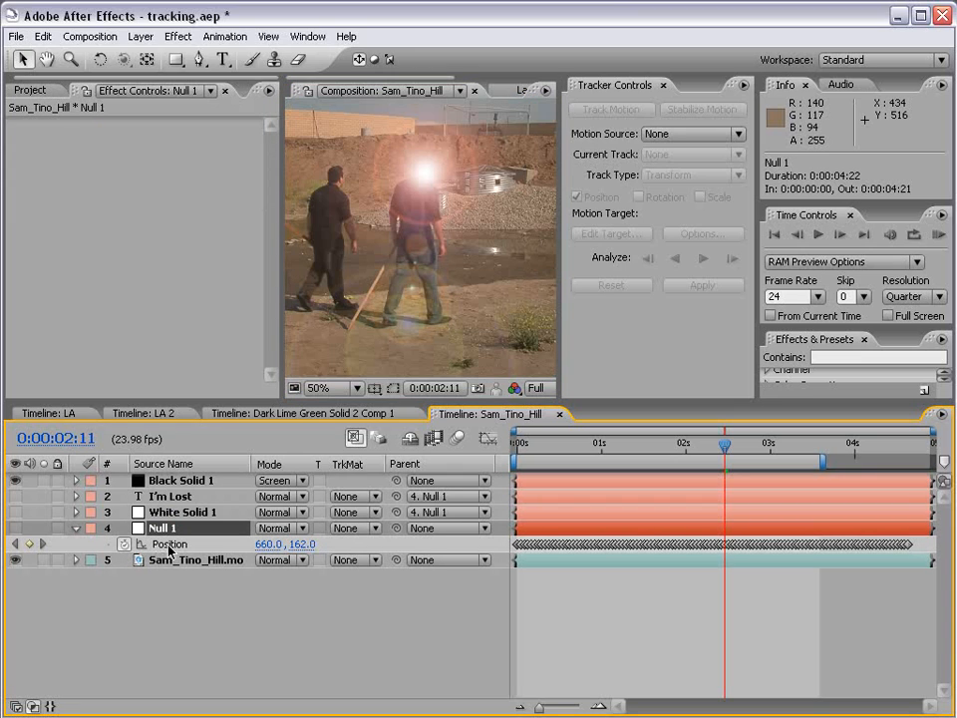
pyautogui.click(175, 482)
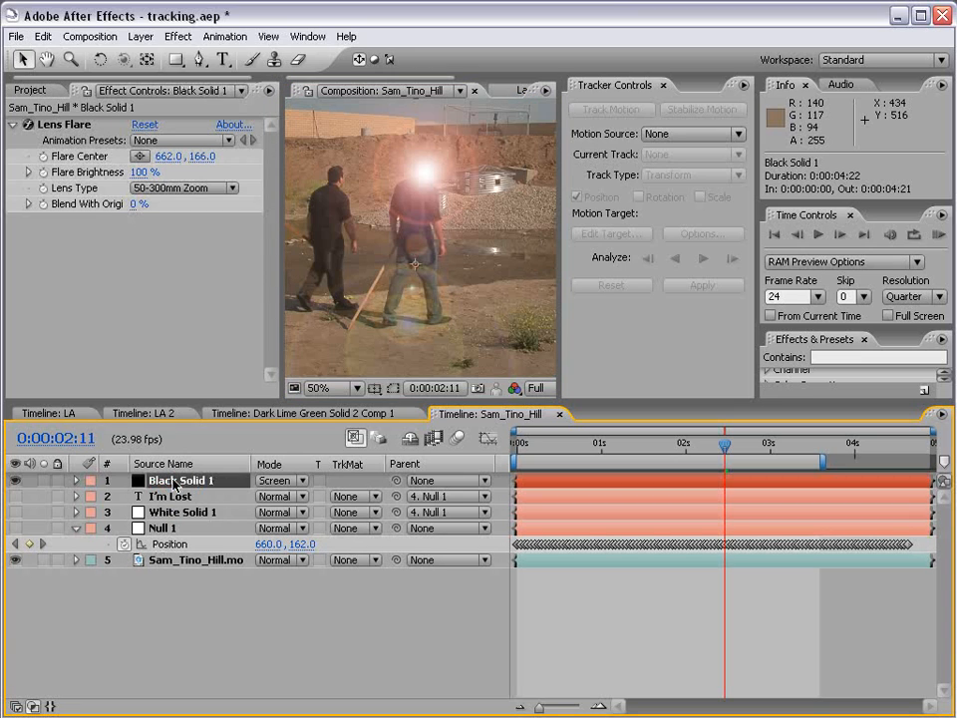
pyautogui.click(77, 481)
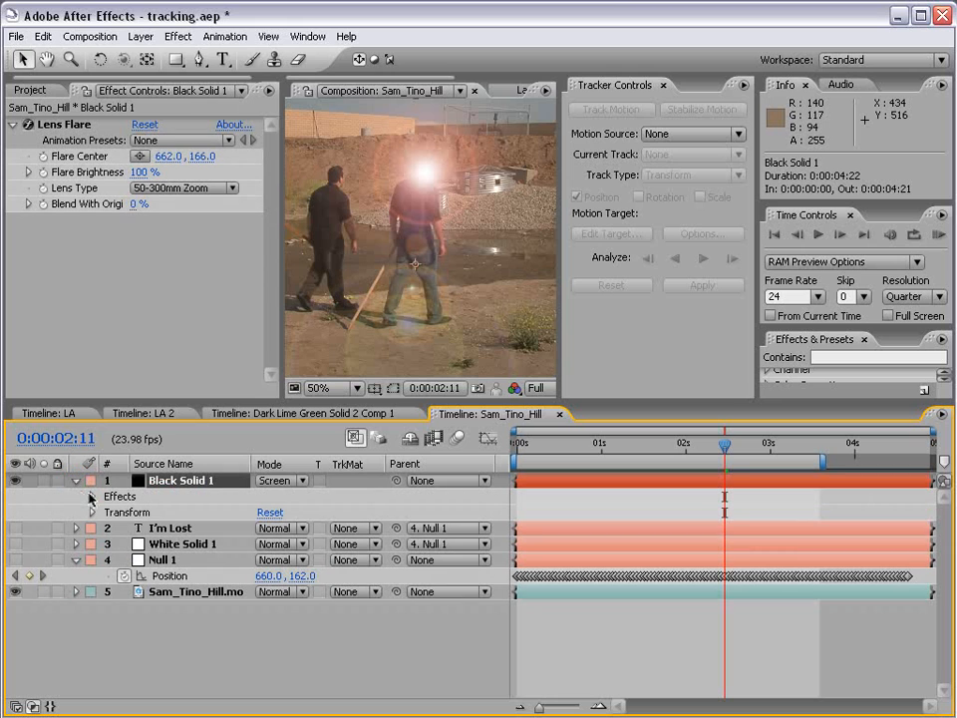
pyautogui.click(91, 496)
pyautogui.click(108, 512)
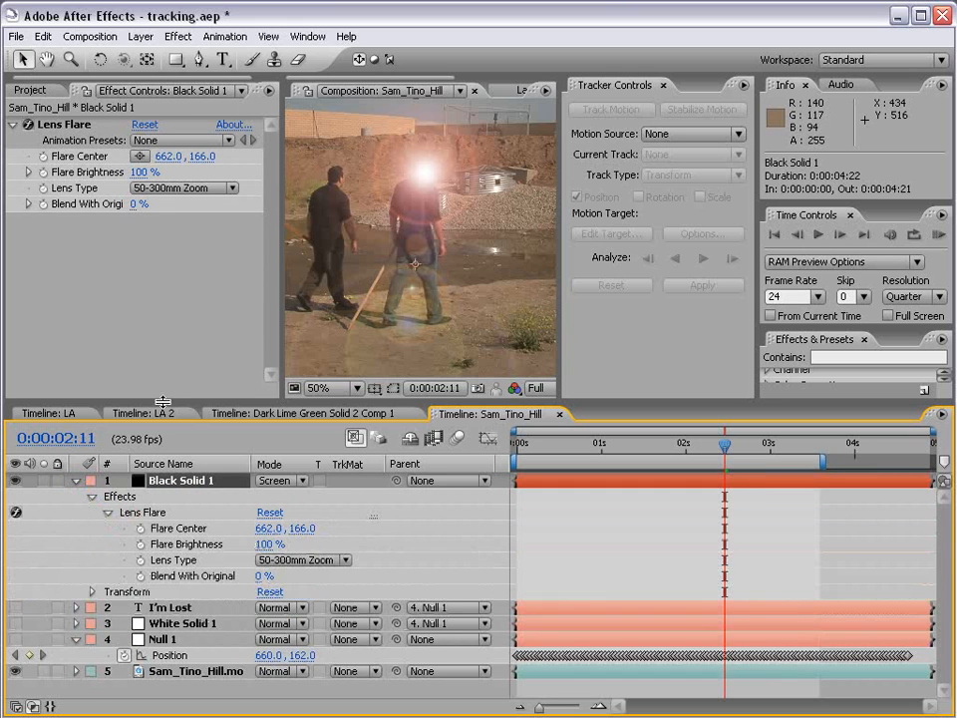
pyautogui.moveTo(160, 402); pyautogui.dragTo(160, 349)
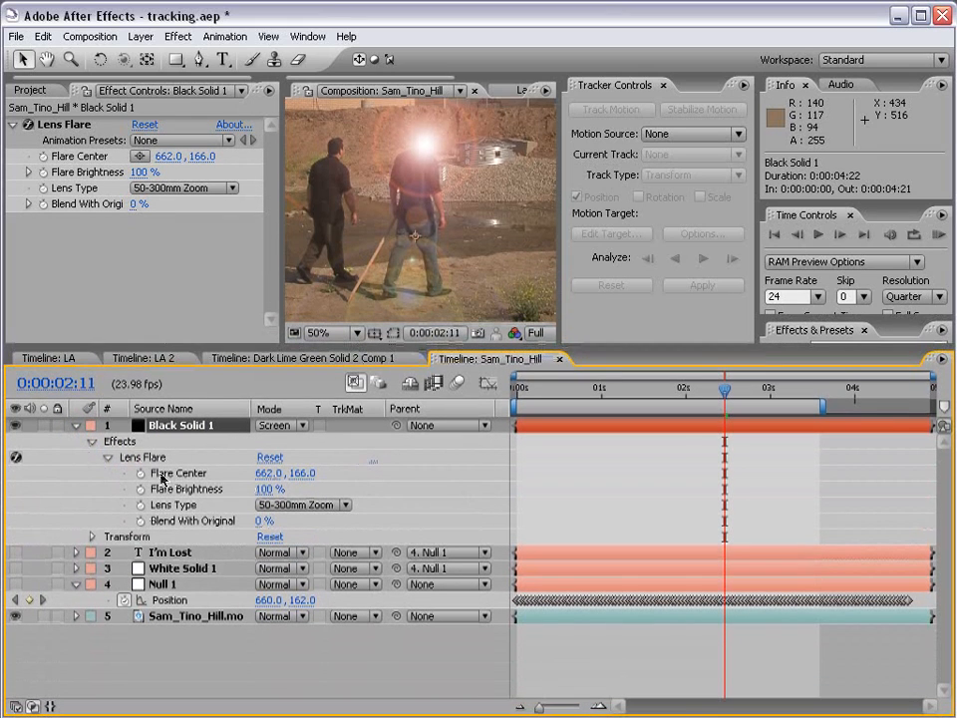
# - At the first frame, add an expression linking the lens flare's Flare Center to Null 1's Position
pyautogui.click(170, 477)
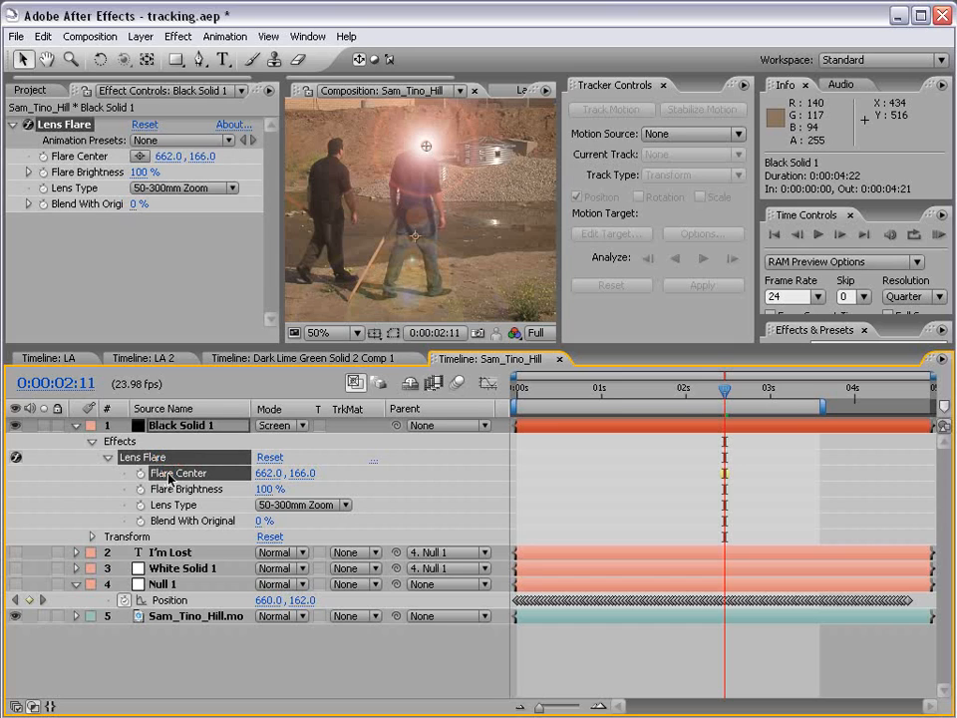
pyautogui.click(518, 396)
pyautogui.moveTo(519, 397); pyautogui.dragTo(501, 391)
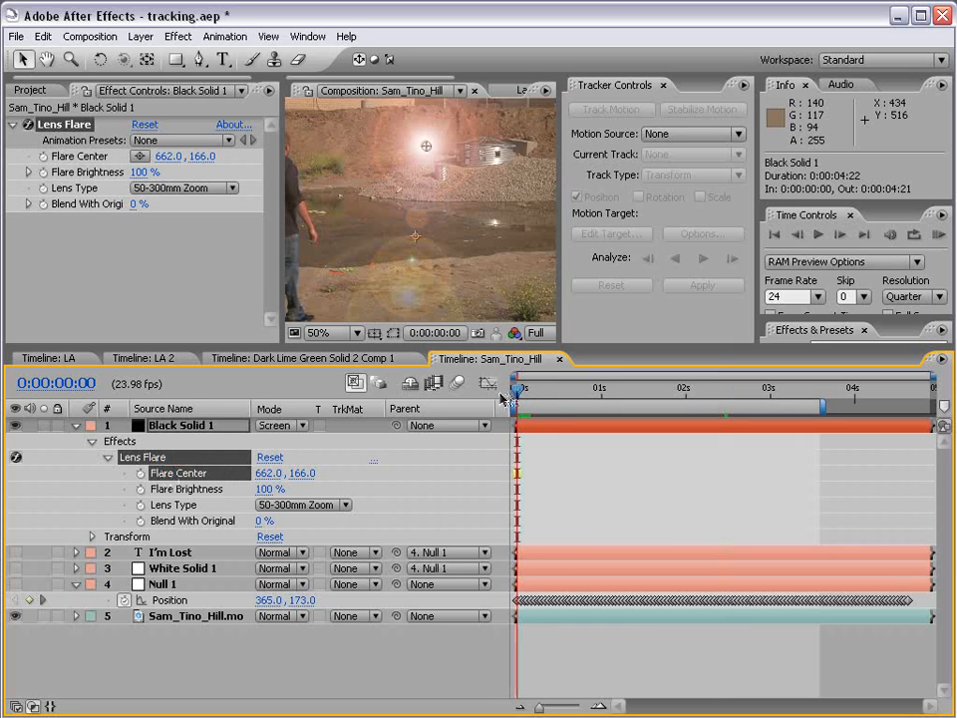
pyautogui.click(140, 474)
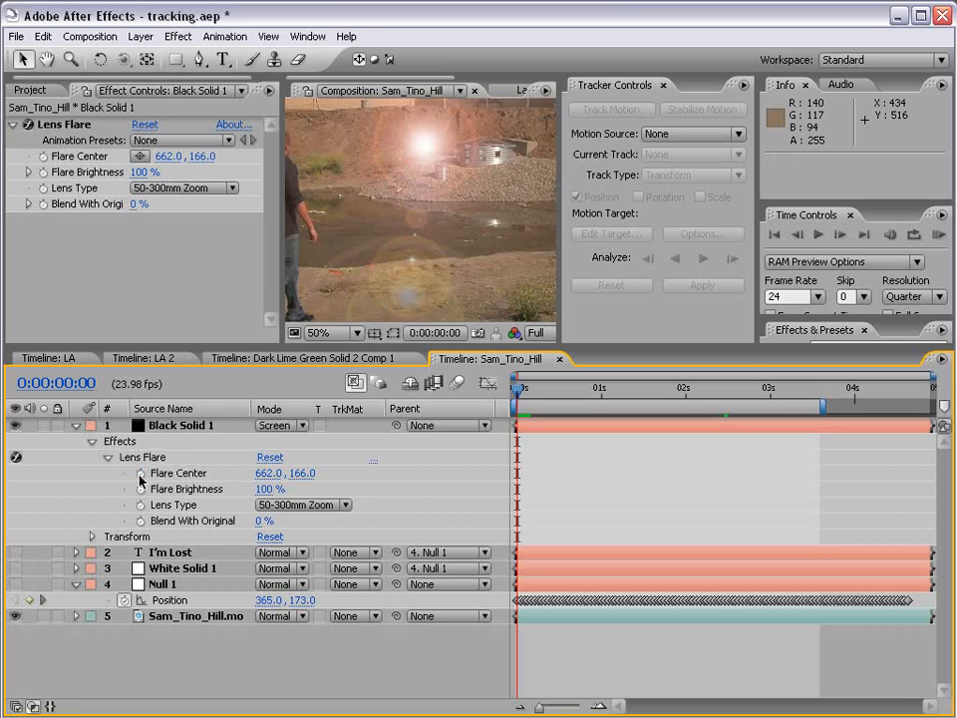
pyautogui.keyDown('alt'); pyautogui.click(141, 474); pyautogui.keyUp('alt')
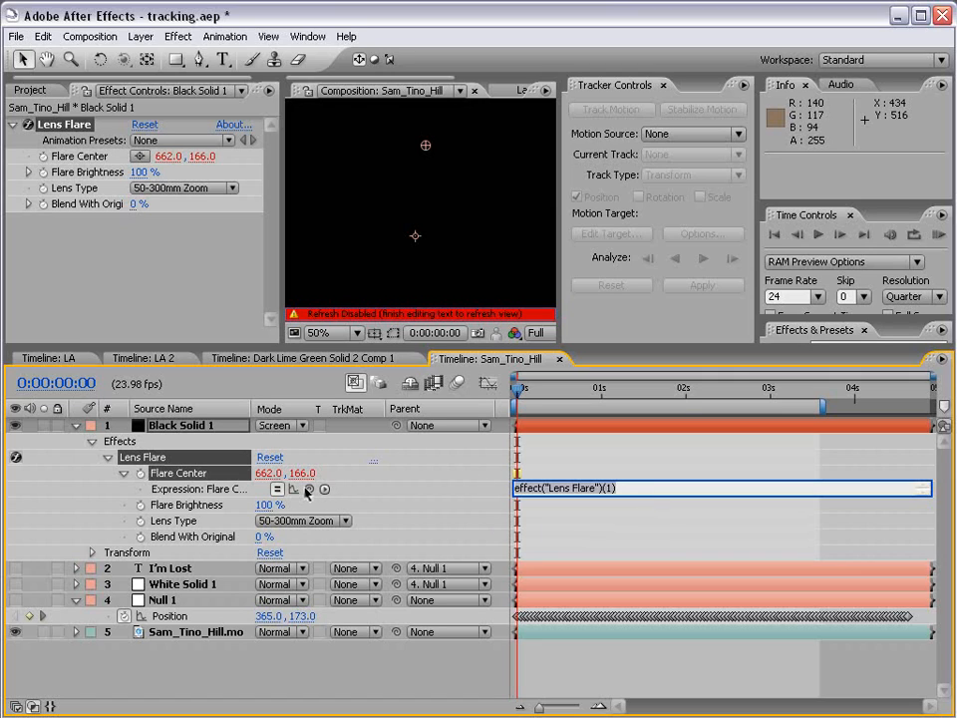
pyautogui.moveTo(309, 489); pyautogui.dragTo(207, 619)
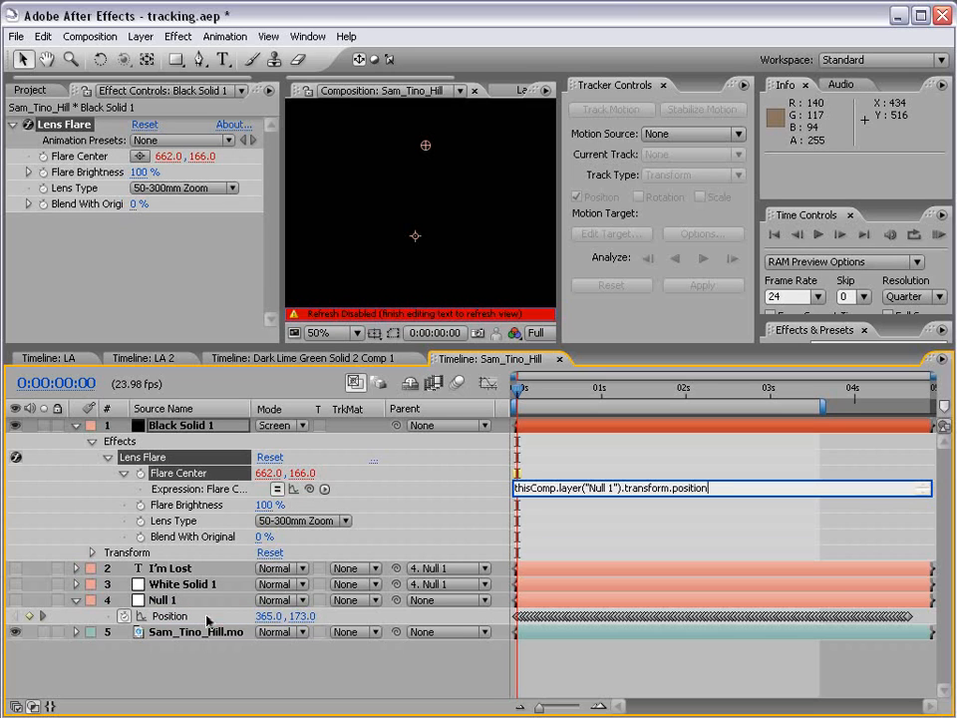
pyautogui.click(423, 661)
# - Scrub through the clip and return to the first frame to check that the flare follows the man's head
pyautogui.scroll(-2, 405, 179)
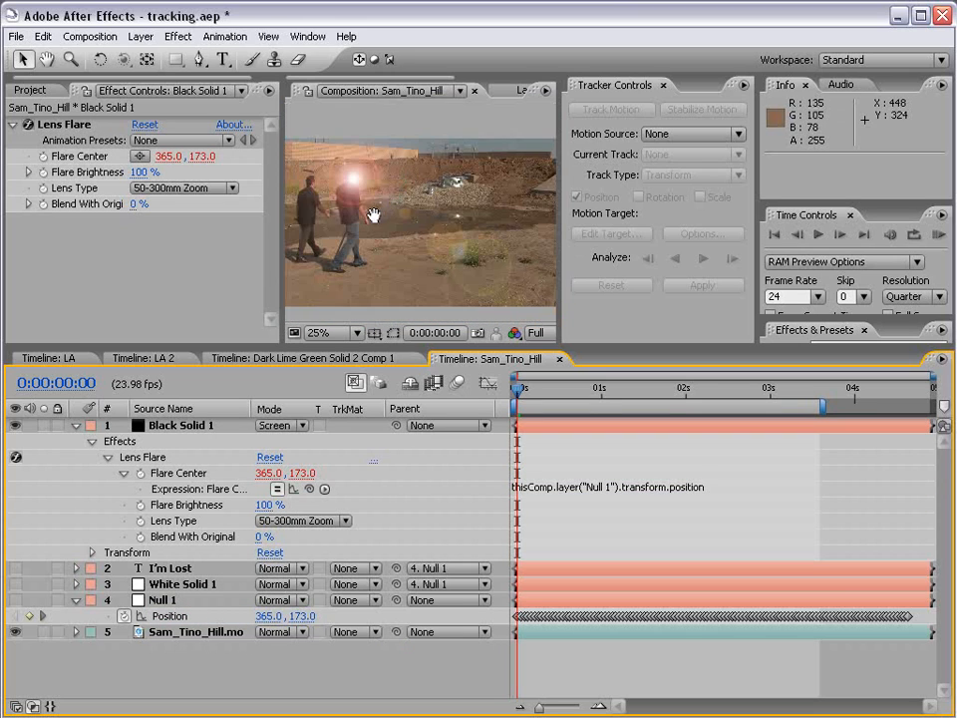
pyautogui.click(165, 603)
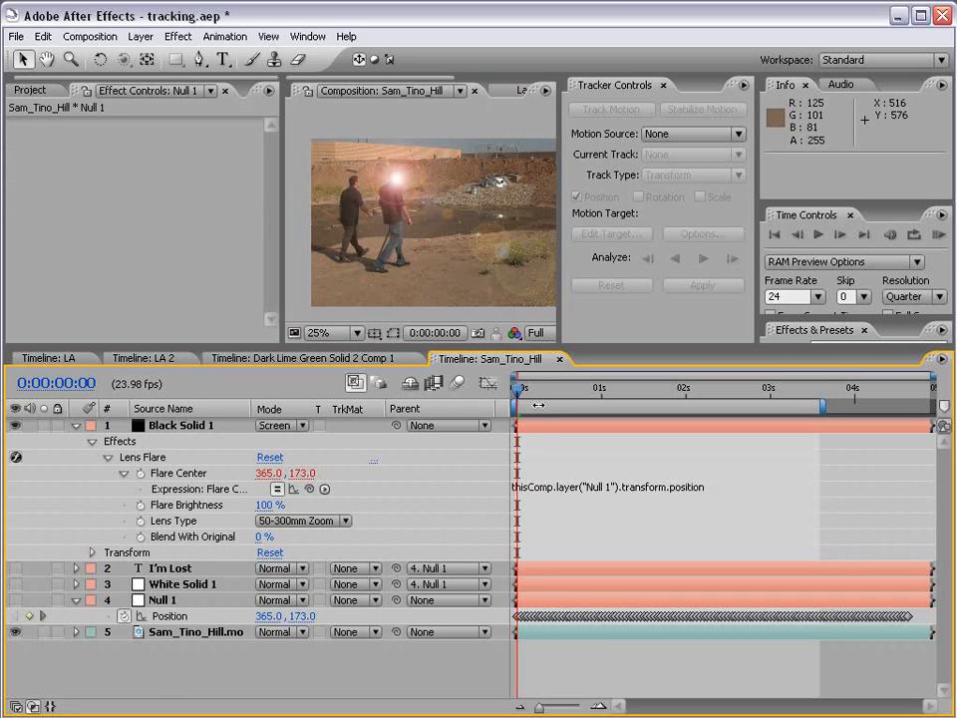
pyautogui.moveTo(517, 388)
pyautogui.mouseDown()
pyautogui.moveTo(774, 397)
pyautogui.moveTo(509, 407)
pyautogui.mouseUp()
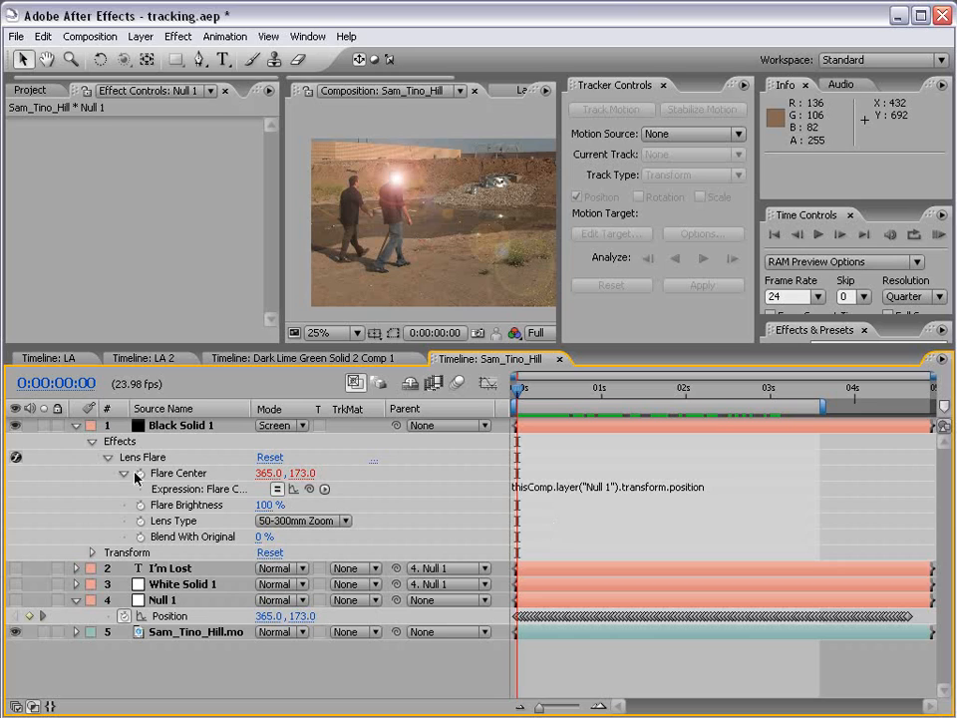
# - Remove the expression from the lens flare's Flare Center property
pyautogui.click(309, 489)
pyautogui.keyDown('alt'); pyautogui.click(140, 474); pyautogui.keyUp('alt')
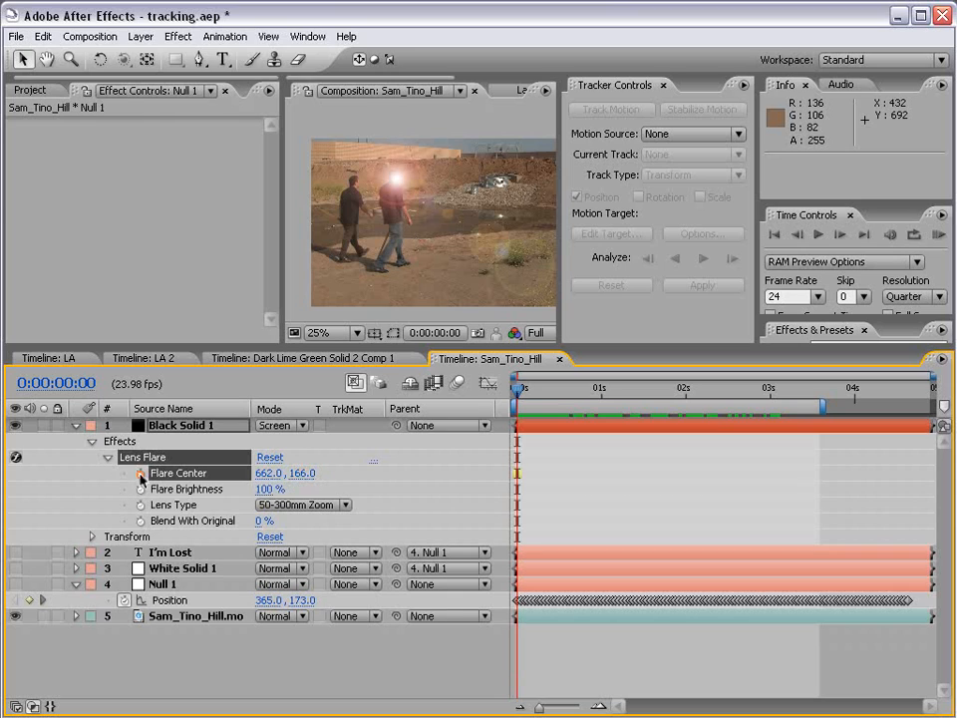
pyautogui.click(564, 476)
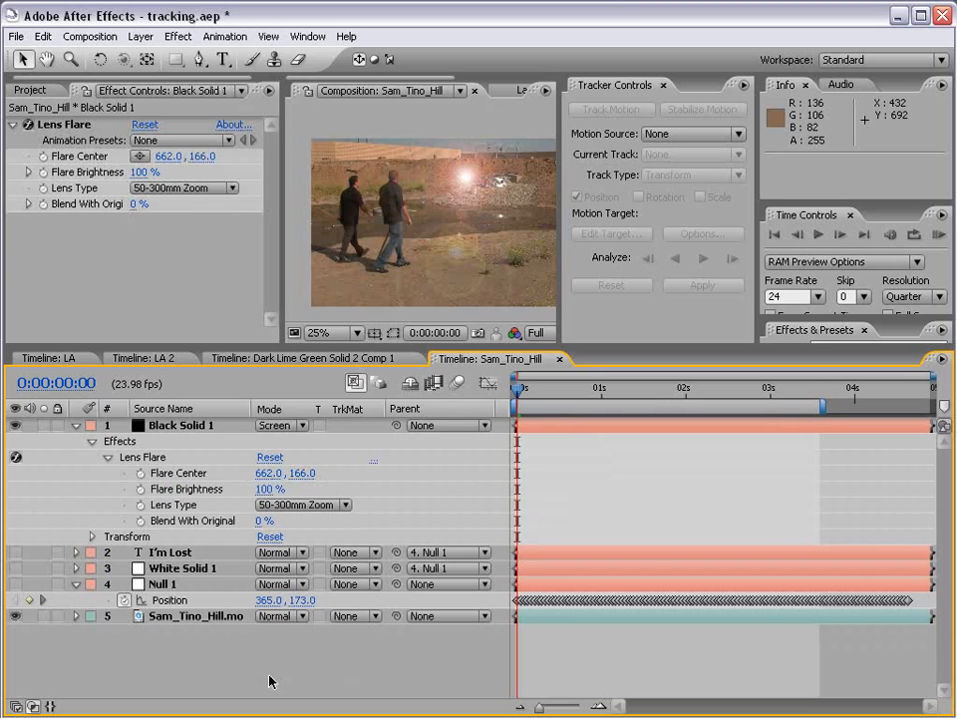
# - Copy all of Null 1's Position keyframes and paste them onto the lens flare's Flare Center, starting at the first frame
pyautogui.click(169, 600)
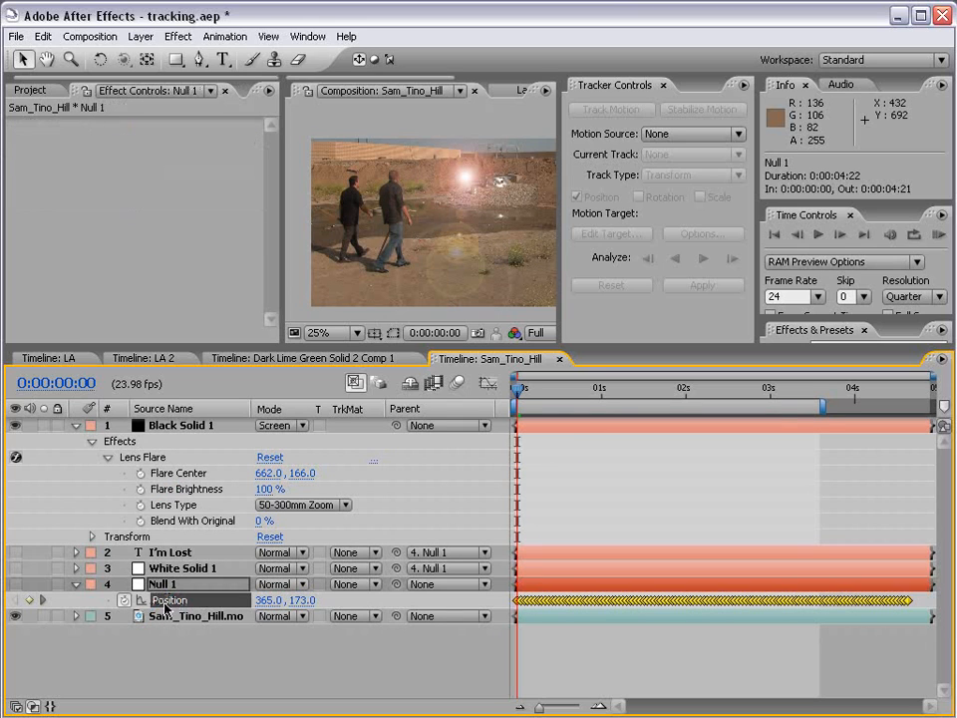
pyautogui.click(44, 37)
pyautogui.click(60, 111)
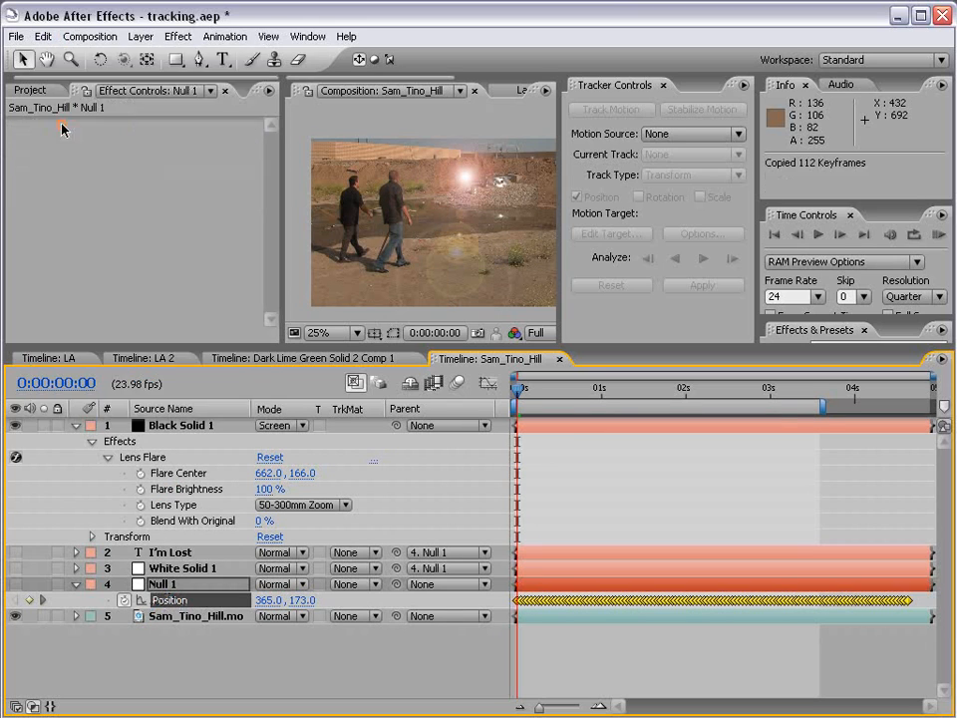
pyautogui.click(179, 474)
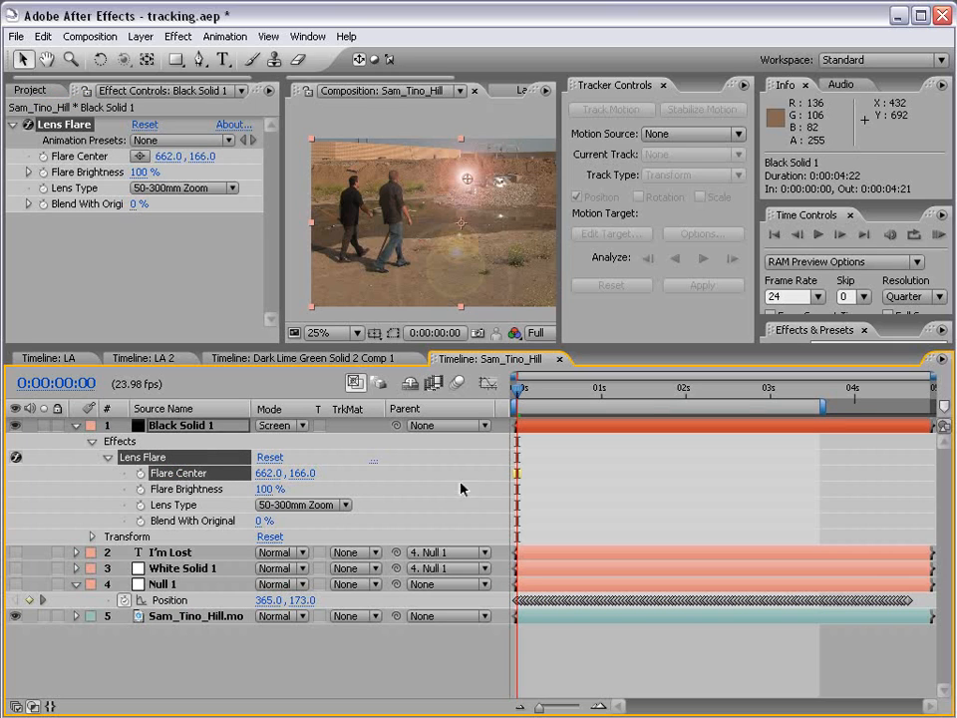
pyautogui.click(43, 35)
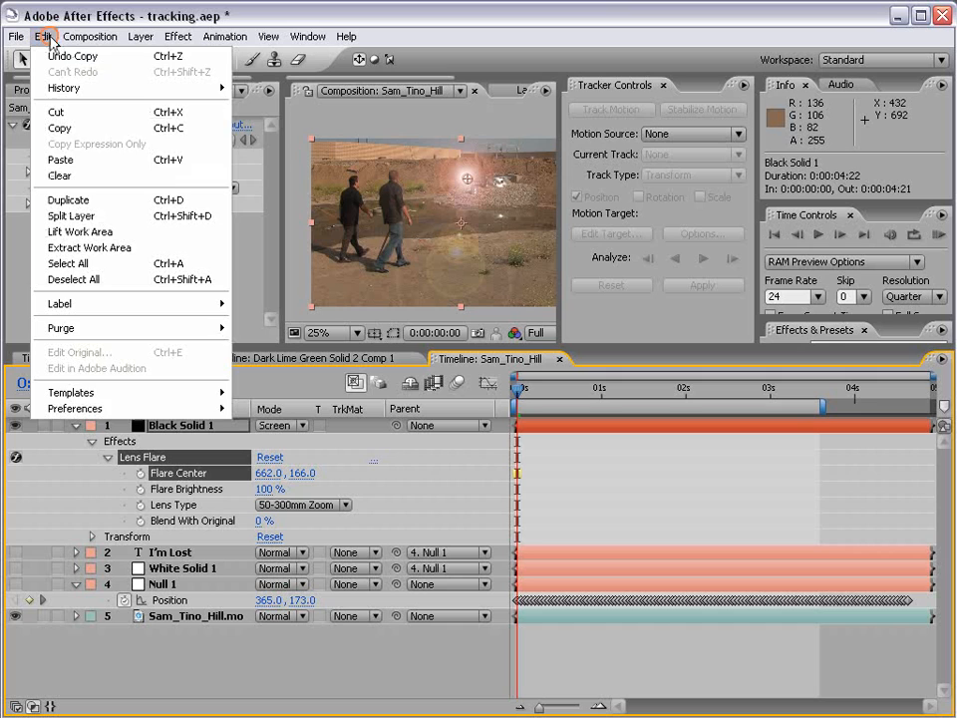
pyautogui.click(63, 157)
pyautogui.click(591, 610)
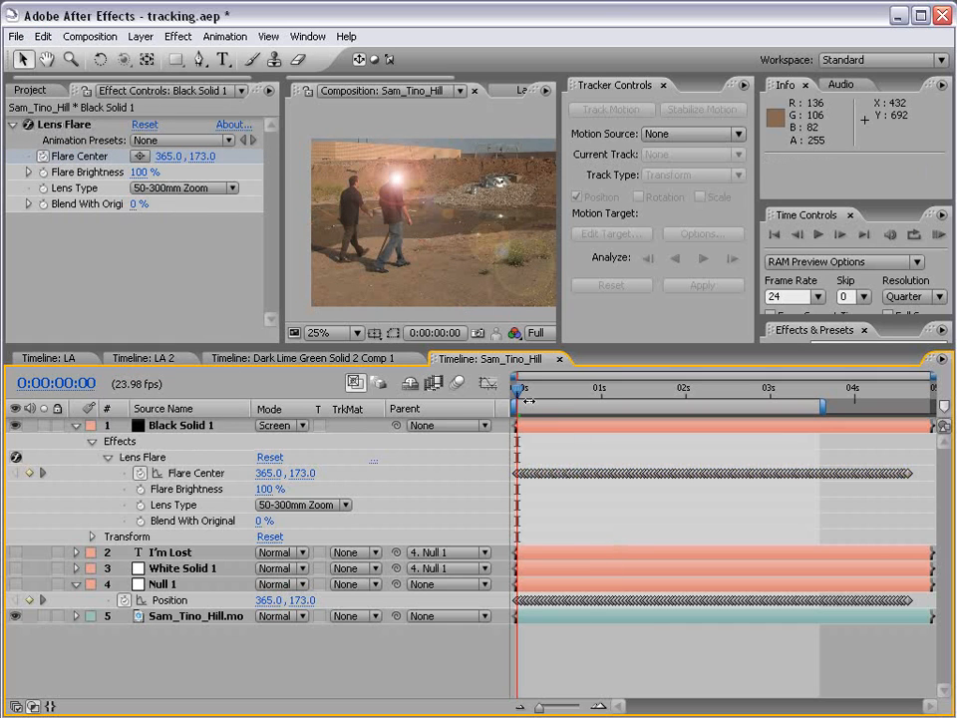
# - Play the composition from the first frame in an enlarged view to check how the flare tracks the man's head
pyautogui.moveTo(516, 389)
pyautogui.mouseDown()
pyautogui.moveTo(566, 399)
pyautogui.moveTo(774, 391)
pyautogui.moveTo(507, 400)
pyautogui.mouseUp()
pyautogui.press('`')
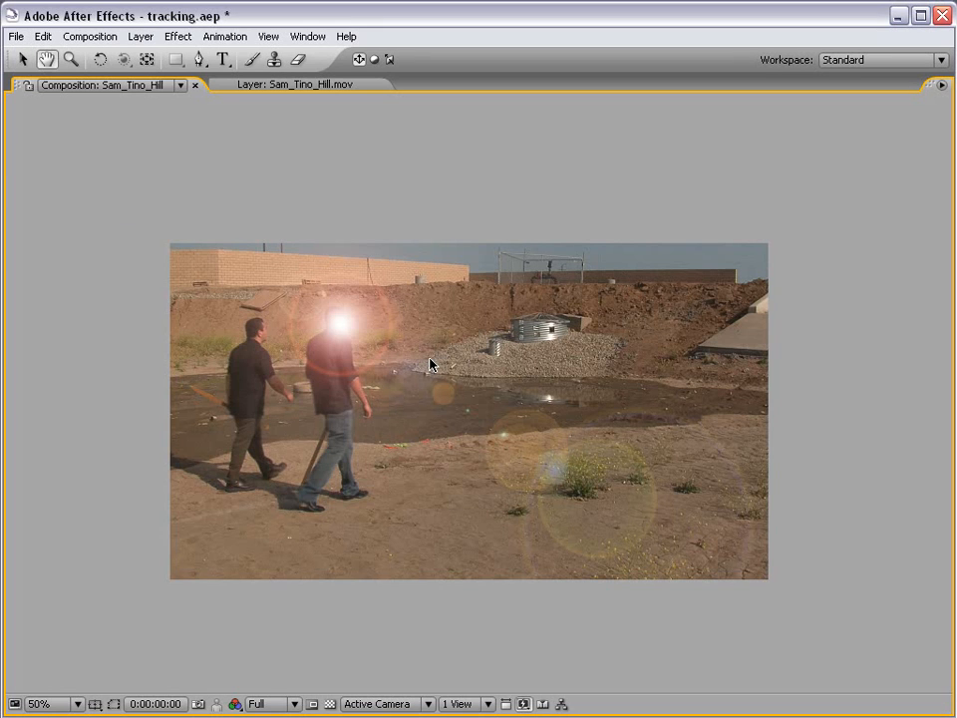
pyautogui.press('space')
pyautogui.press('`')
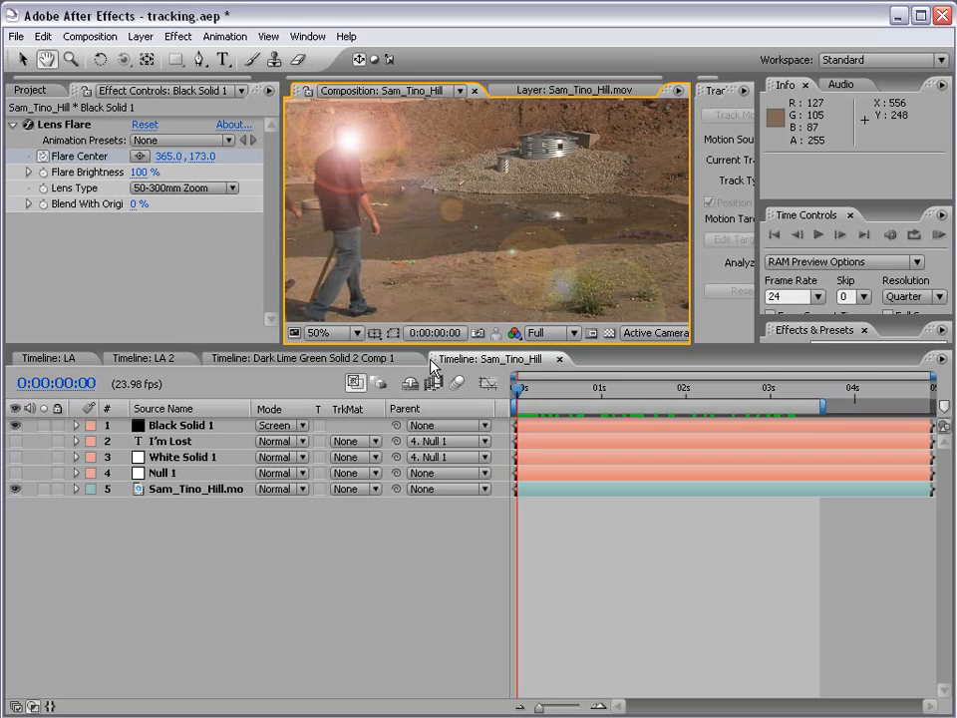